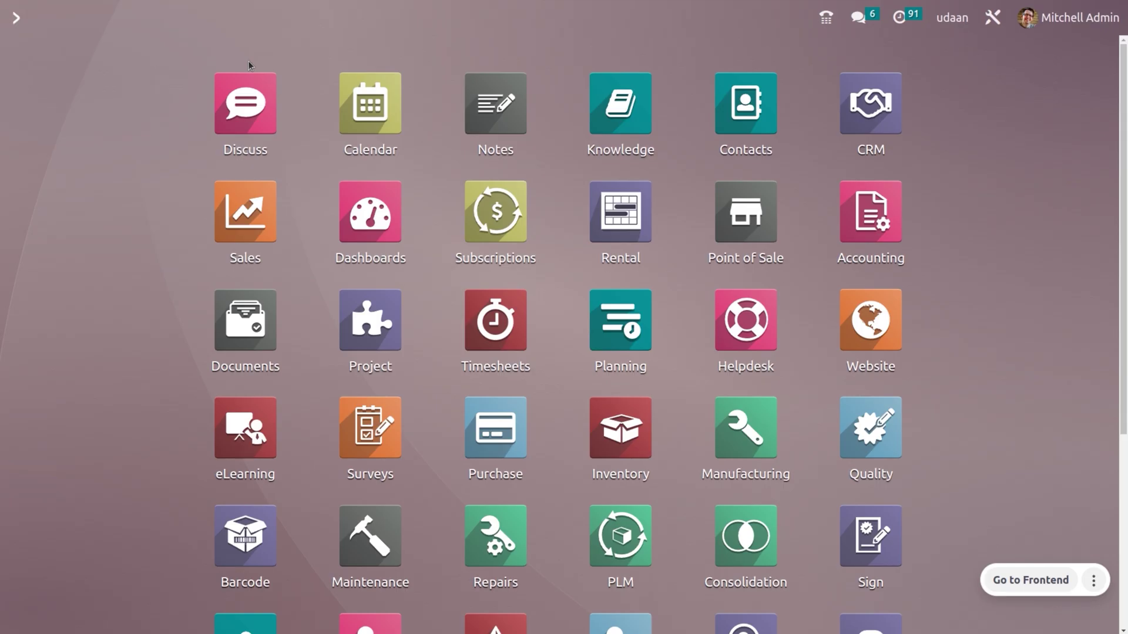
Open the Odoo Sign app by typing 'sig' in the command palette.
text(sig)
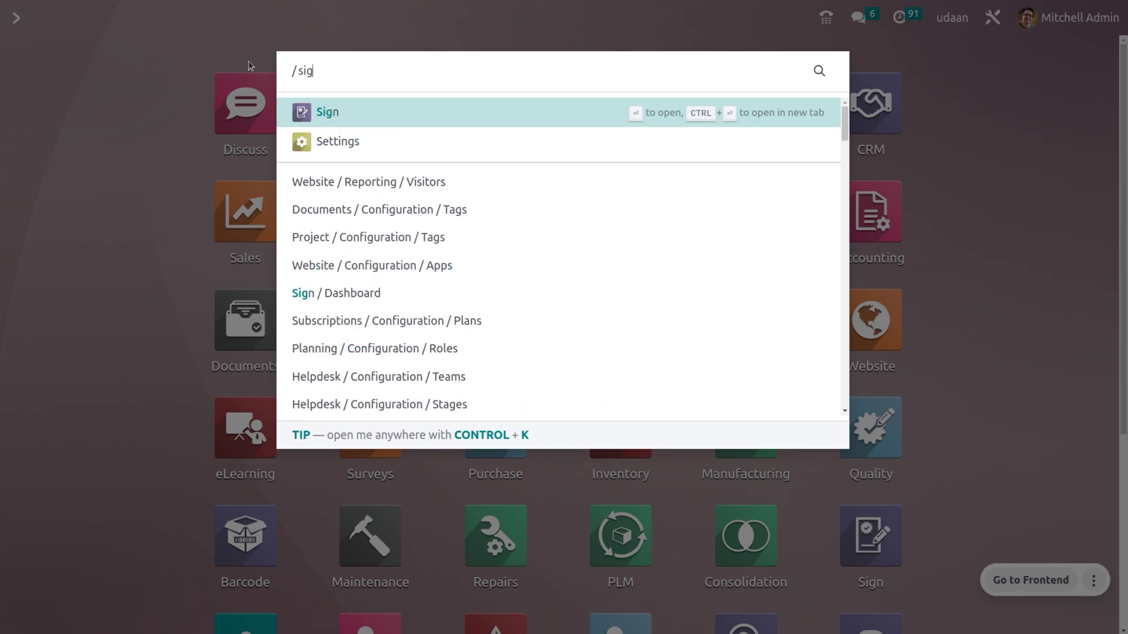
key(Return)
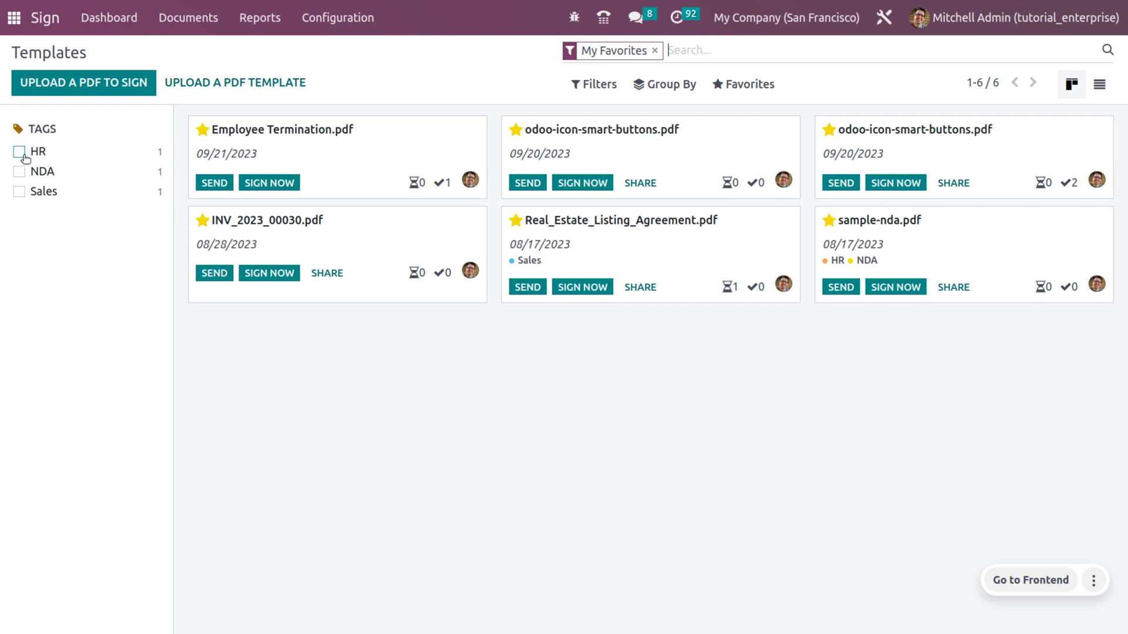
Toggle the HR tag filter on and off, switch to List view, and choose All documents.
click(19, 152)
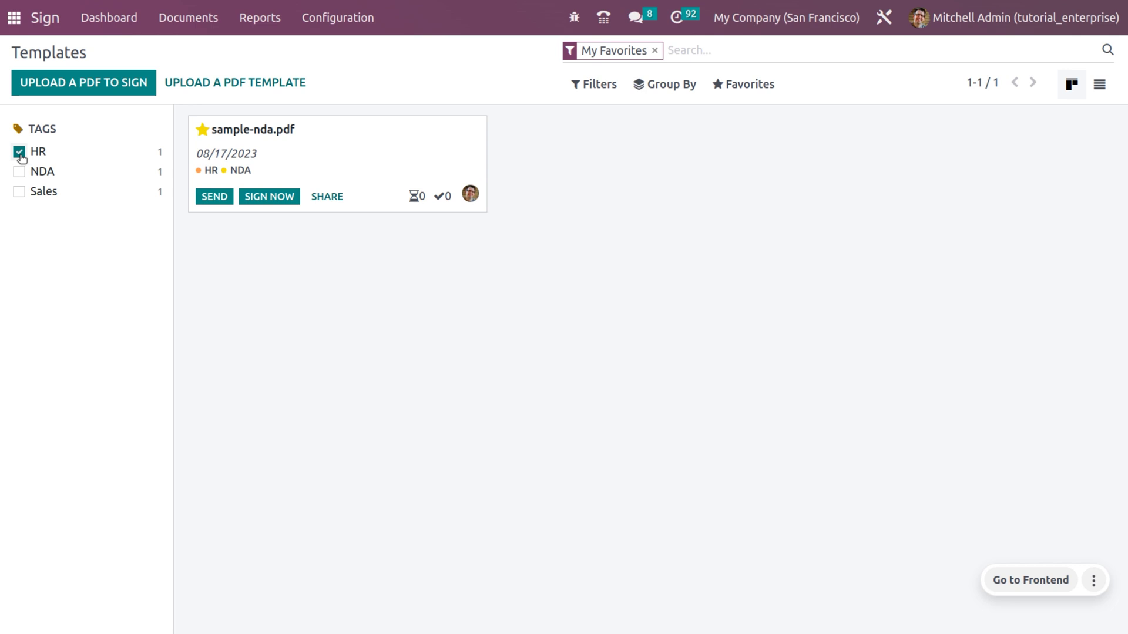
click(21, 154)
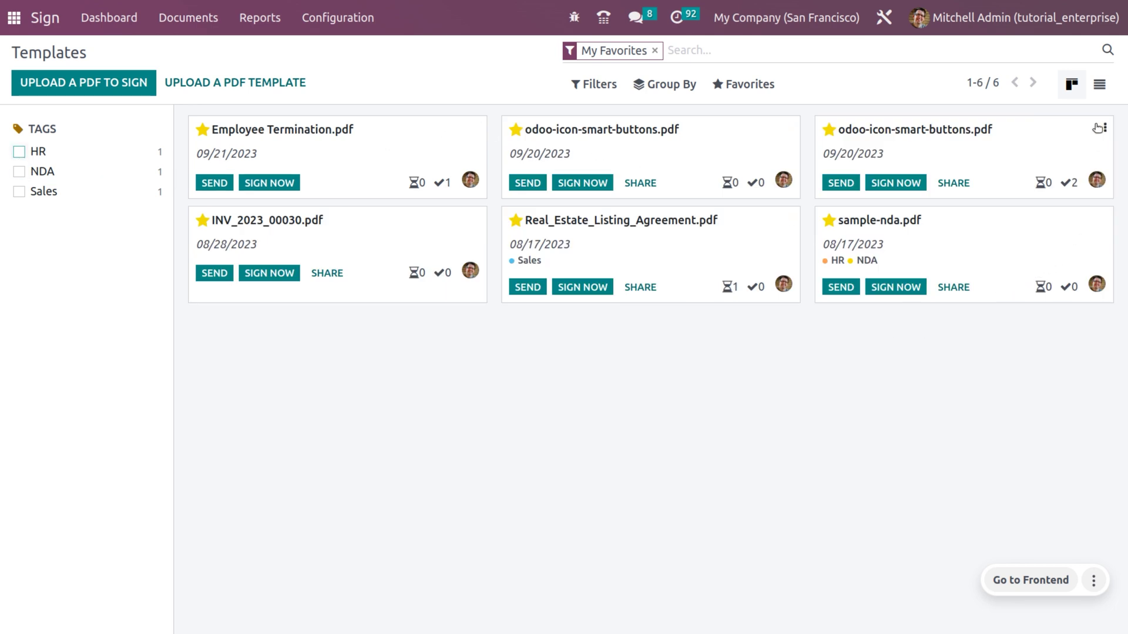
click(1098, 92)
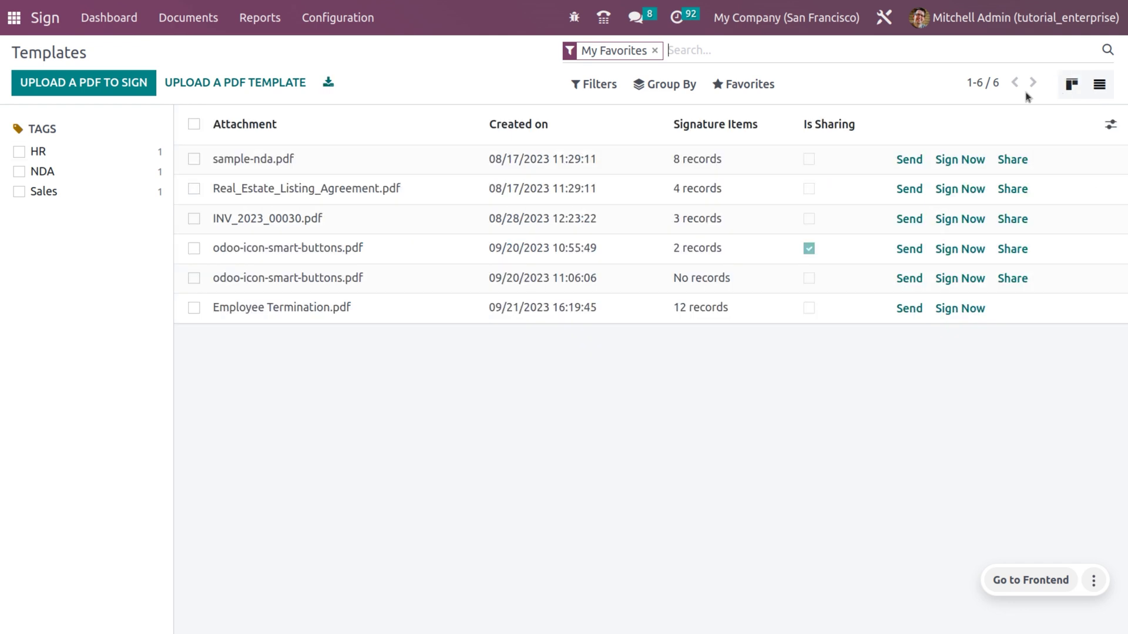
click(178, 27)
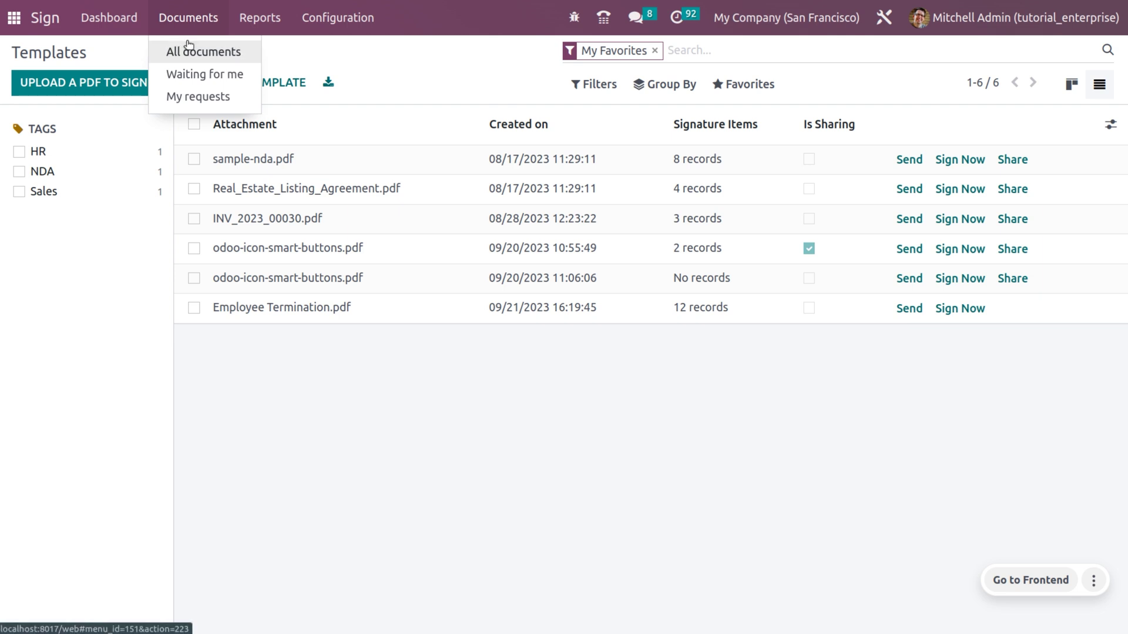
click(189, 47)
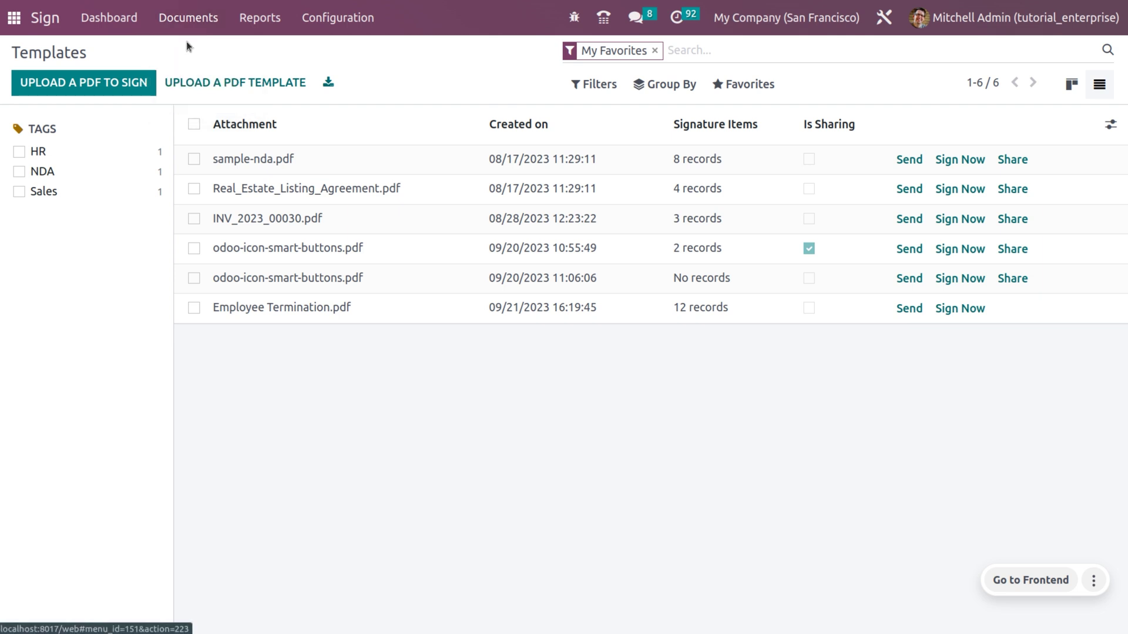
Switch the document list from All documents through Waiting for me to My requests.
click(178, 20)
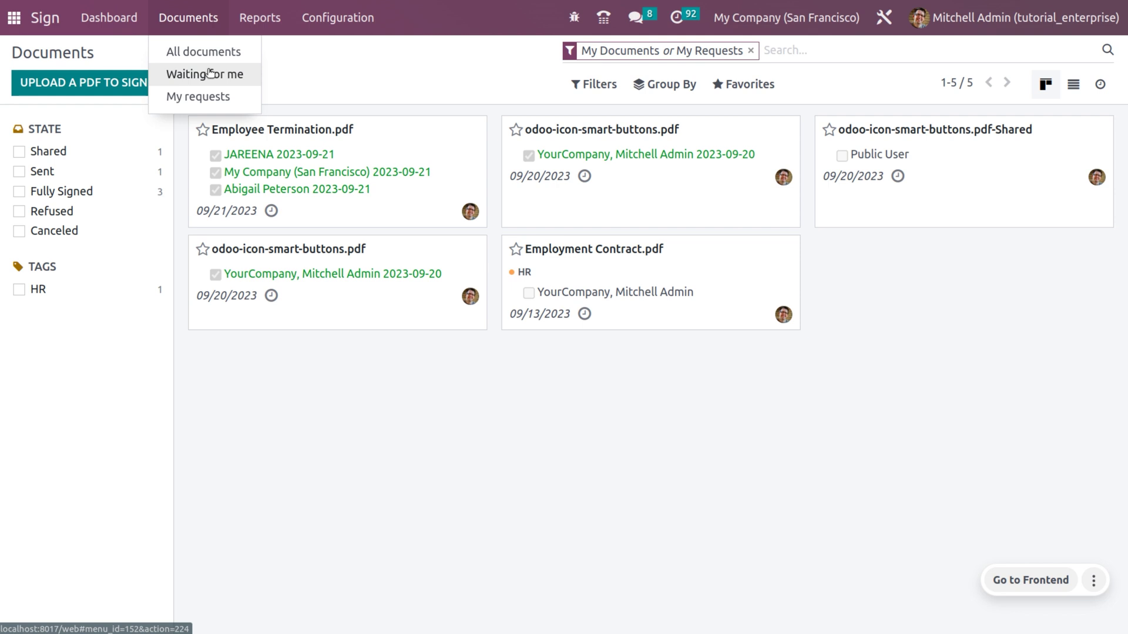
click(209, 73)
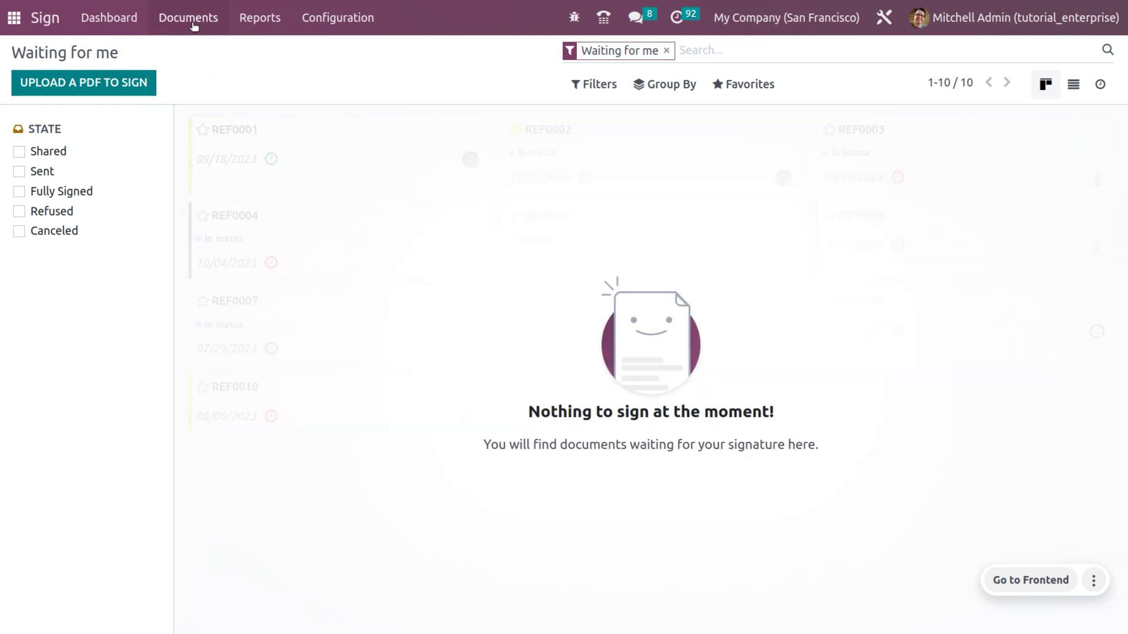
click(194, 25)
click(209, 95)
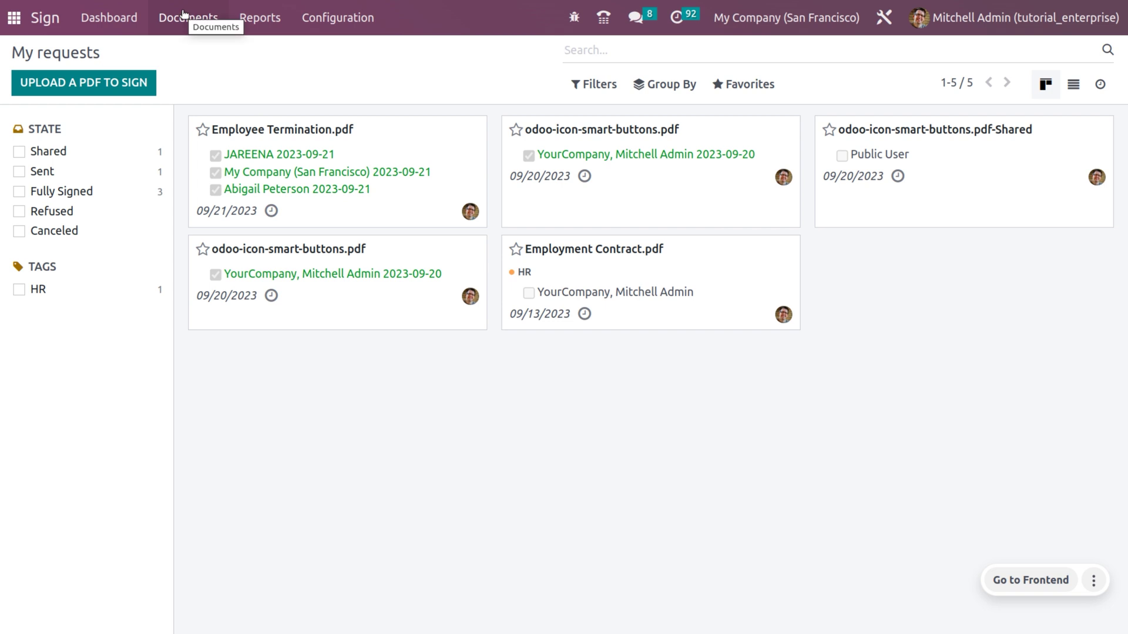
Open and close the Configuration menu, then start uploading a PDF to sign.
click(309, 21)
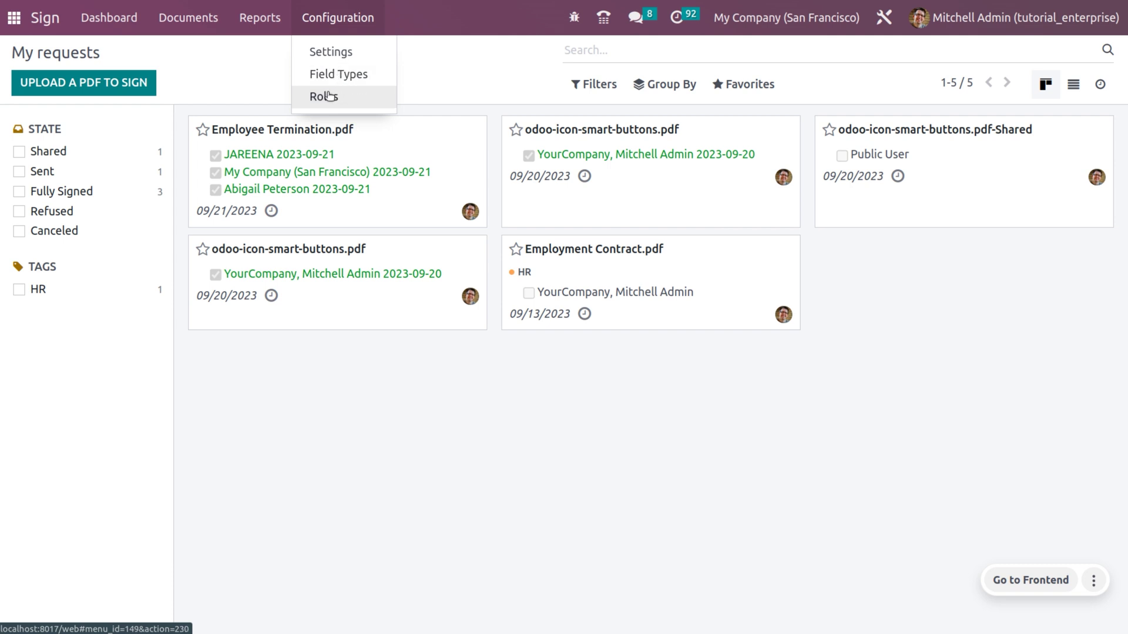
click(252, 71)
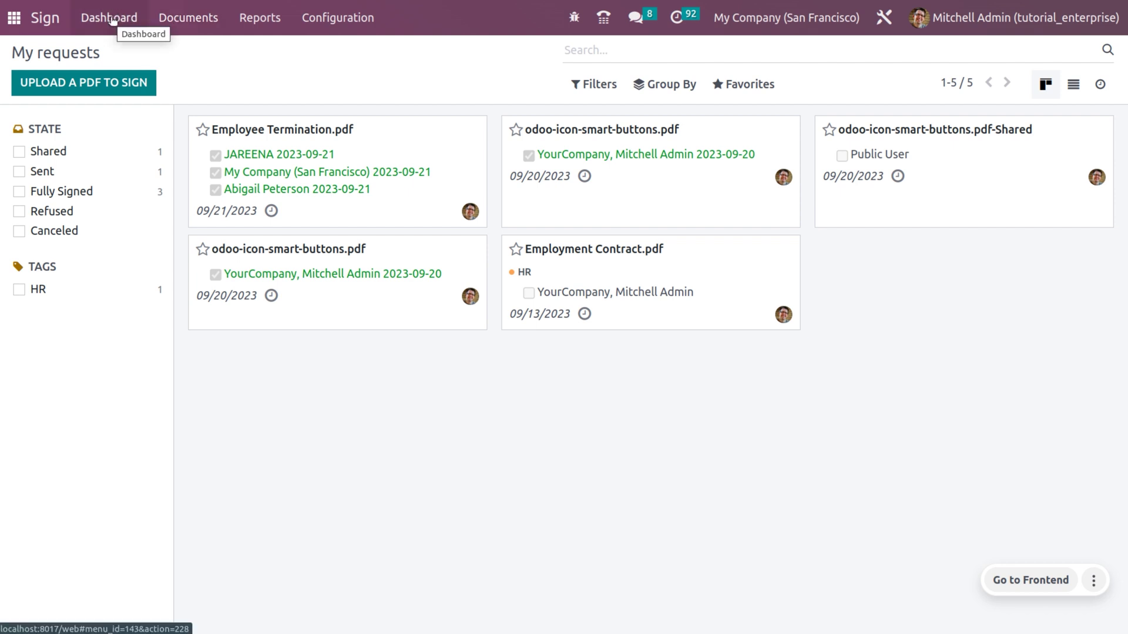
click(121, 81)
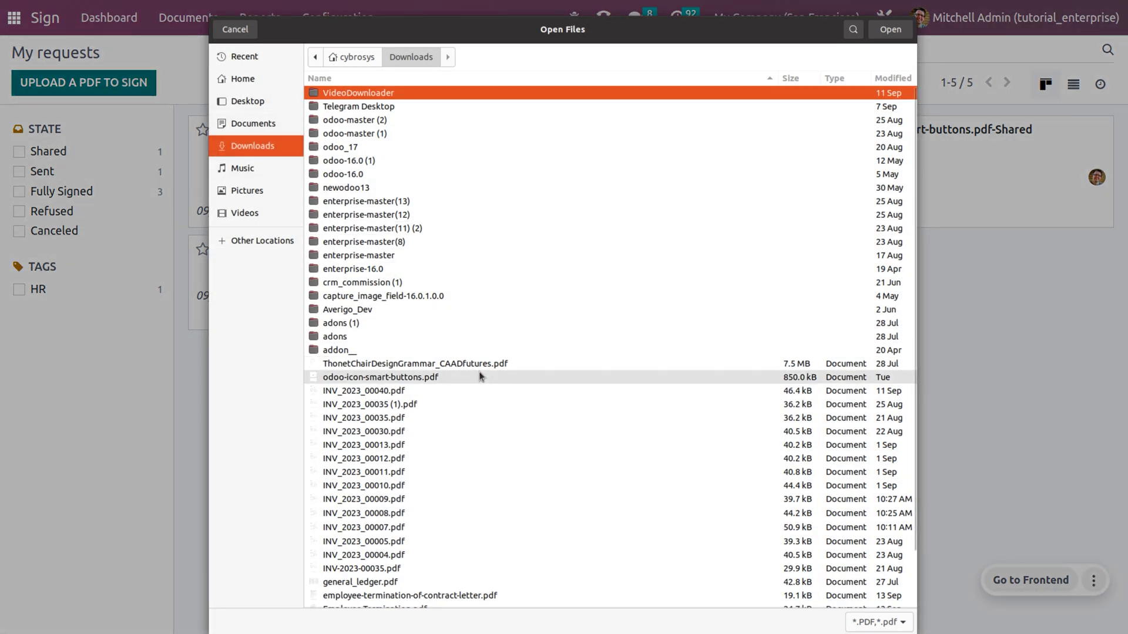
Upload Employee Termination.pdf from Downloads as a new Sign template.
scroll(456, 563, down, 3)
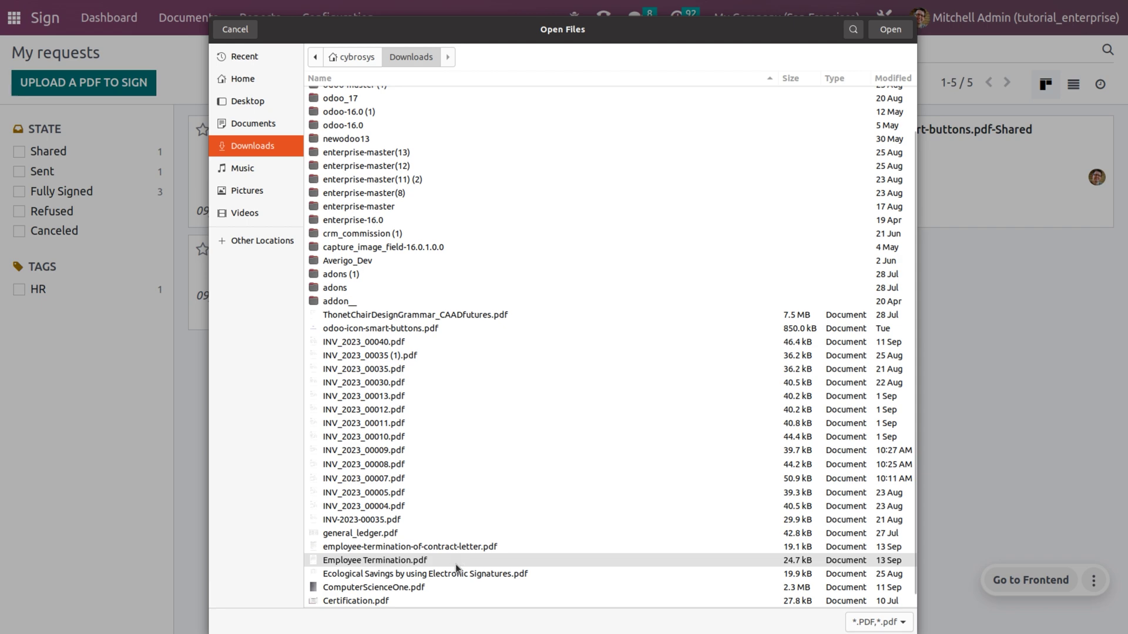
click(455, 562)
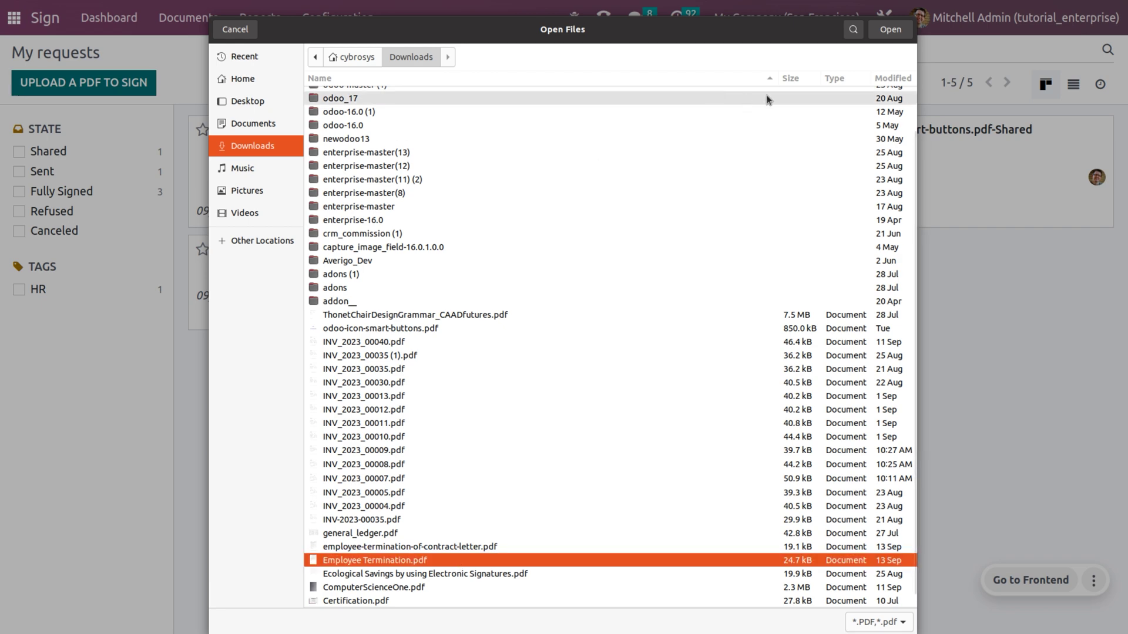
click(880, 30)
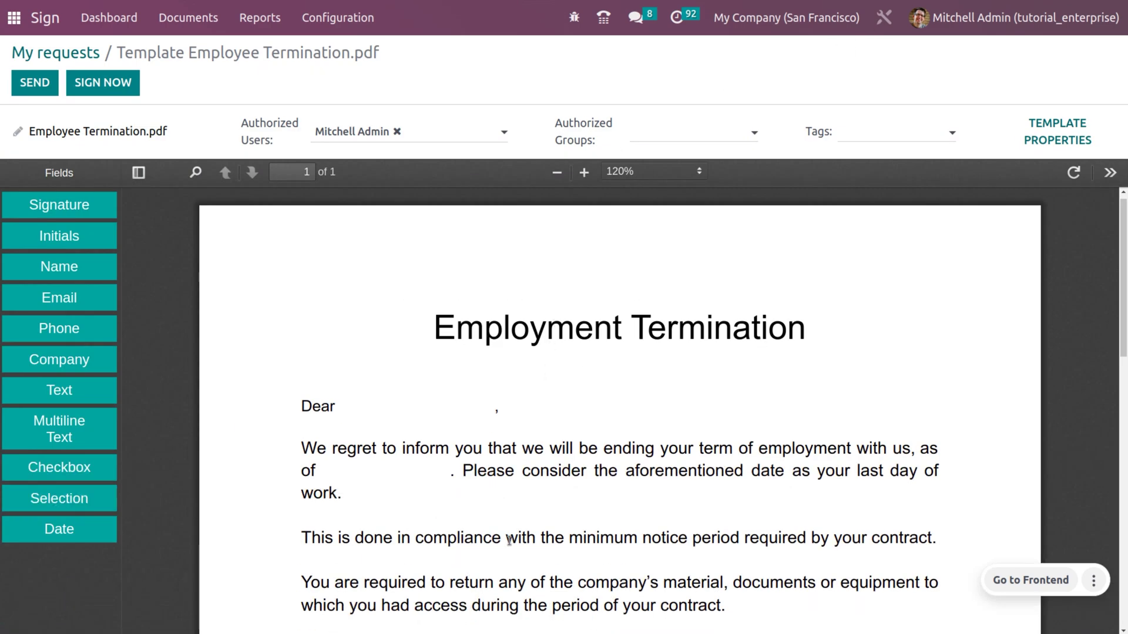
Scroll the Employee Termination preview and show the Configuration menu with Settings, Field Types and Roles.
scroll(508, 537, down, 10)
scroll(509, 539, up, 10)
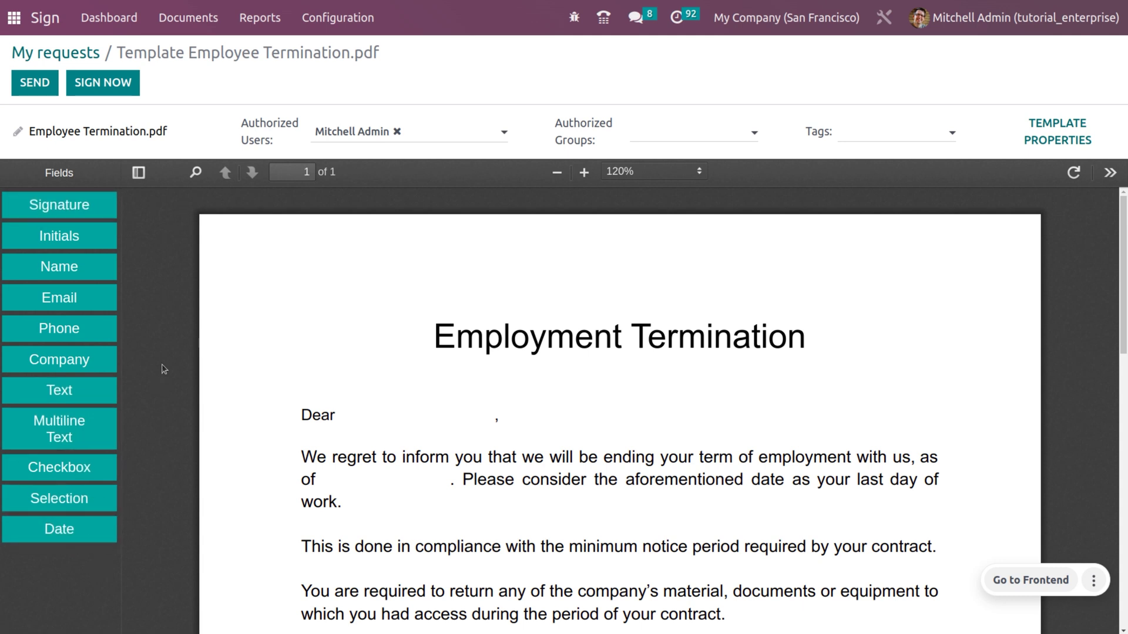
click(349, 20)
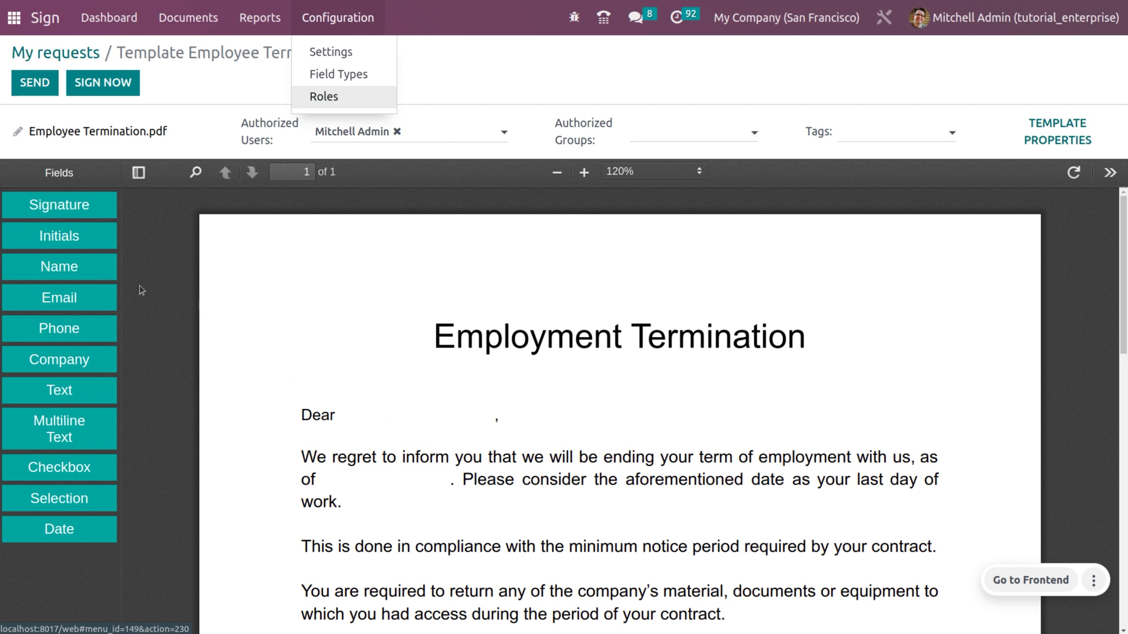
Drop Name and Initials fields after 'Dear', adding the Initials once for the Employee role.
drag(92, 269, 350, 417)
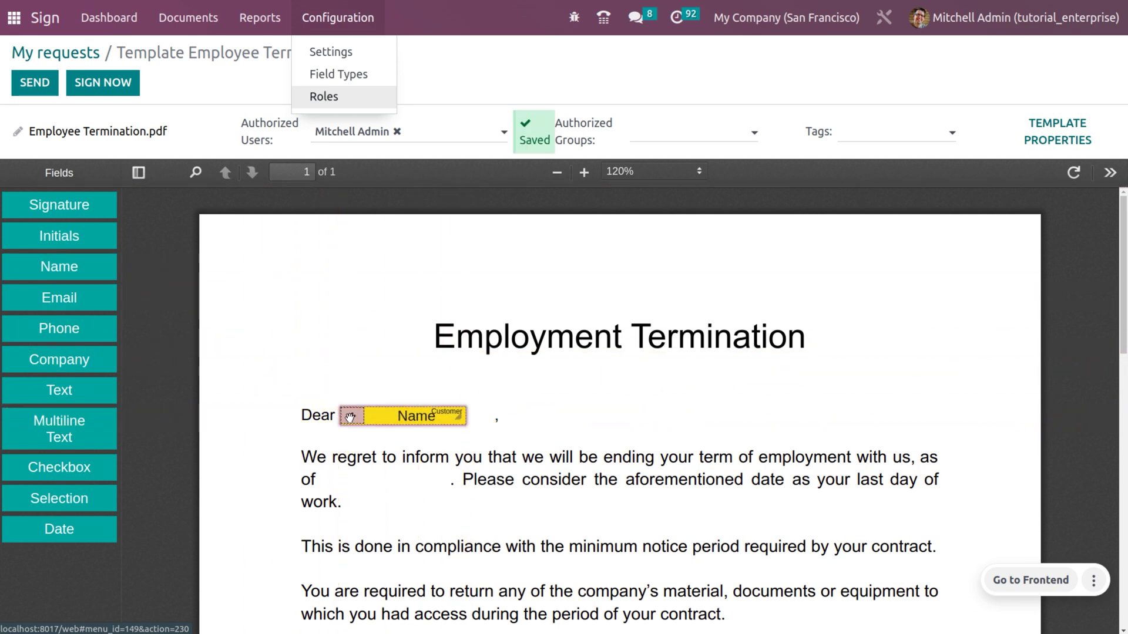
drag(65, 235, 483, 401)
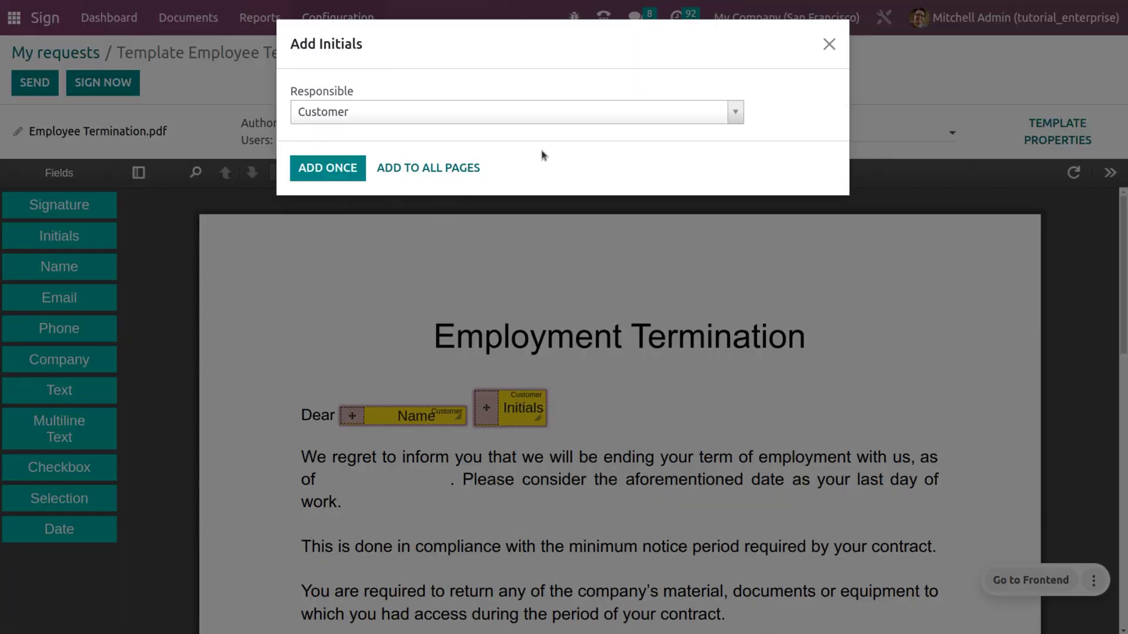
click(733, 118)
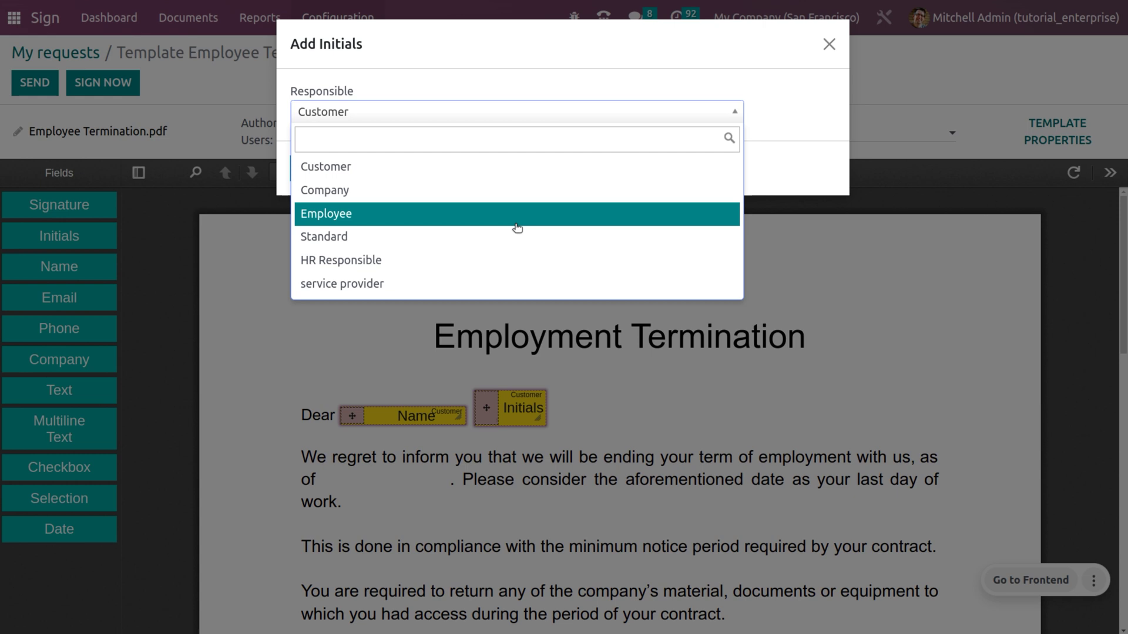
click(517, 226)
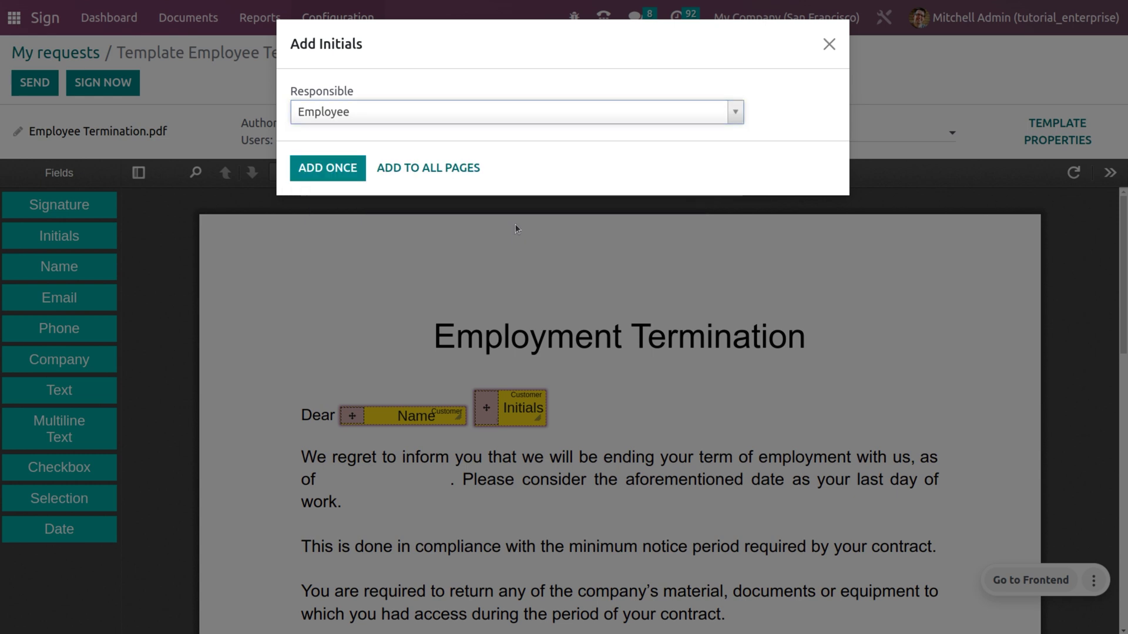
click(350, 171)
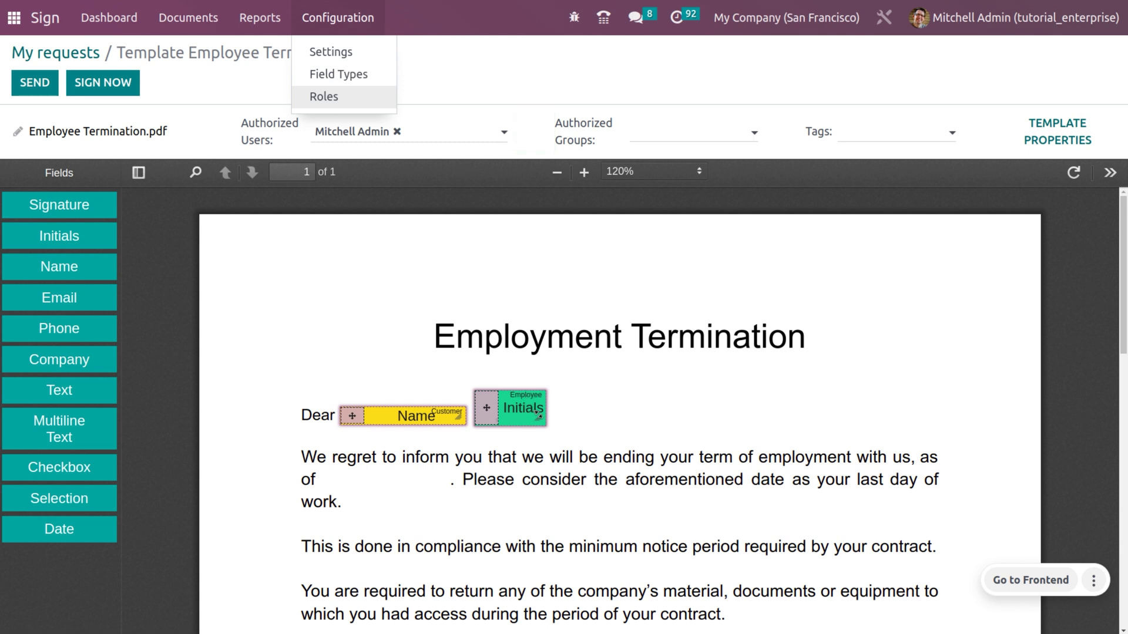
Widen the Initials field and set the Name field to be filled by Employee.
drag(538, 416, 586, 416)
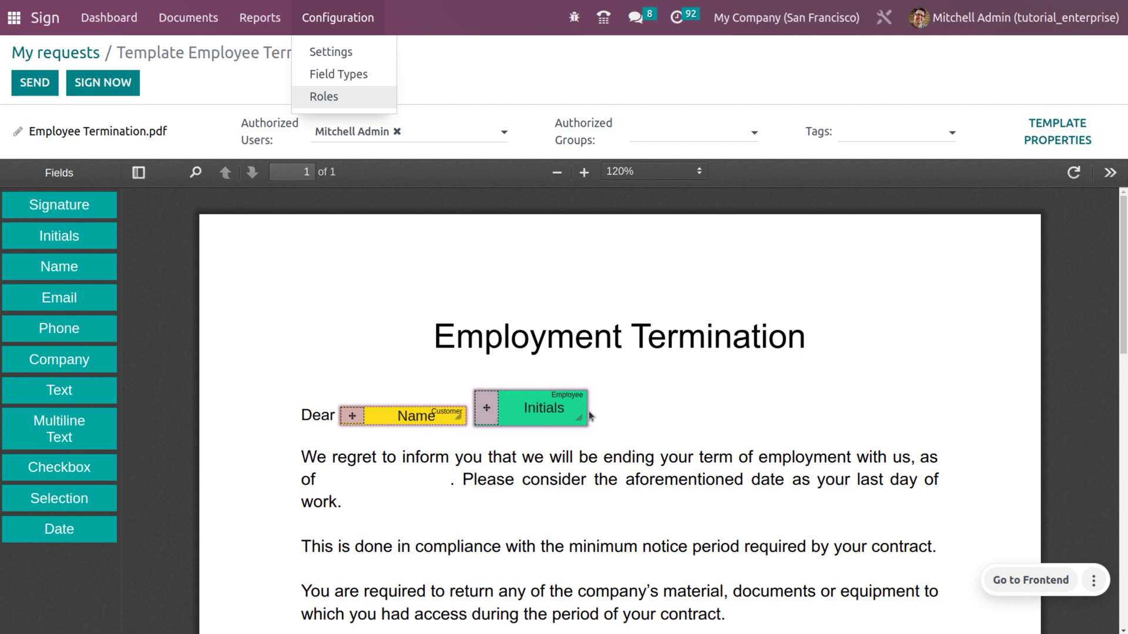
click(432, 415)
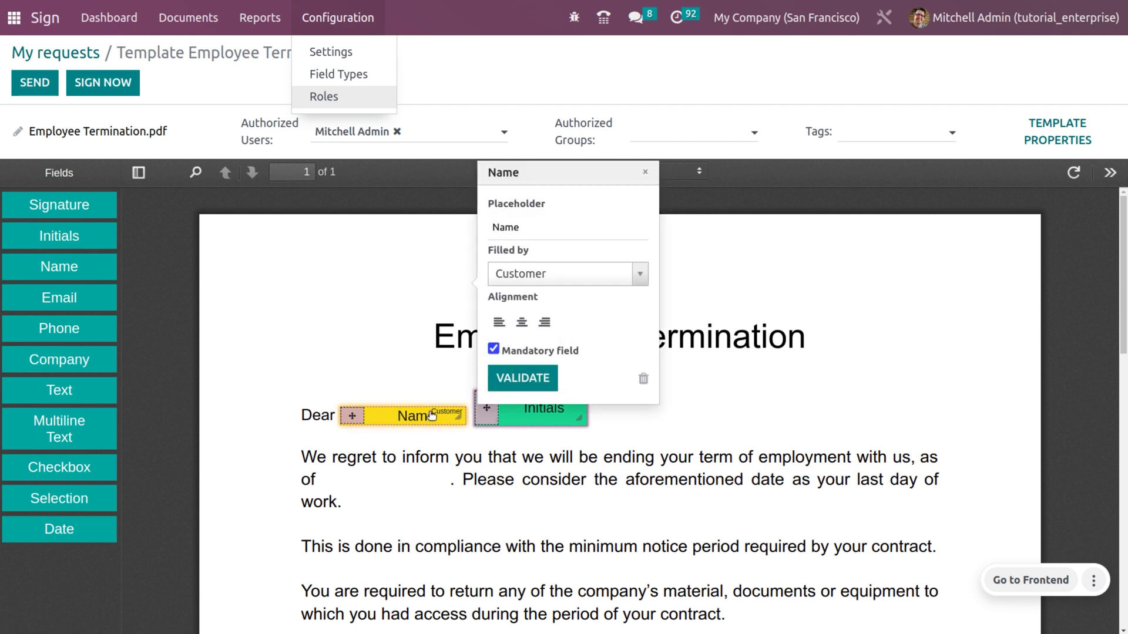
click(637, 276)
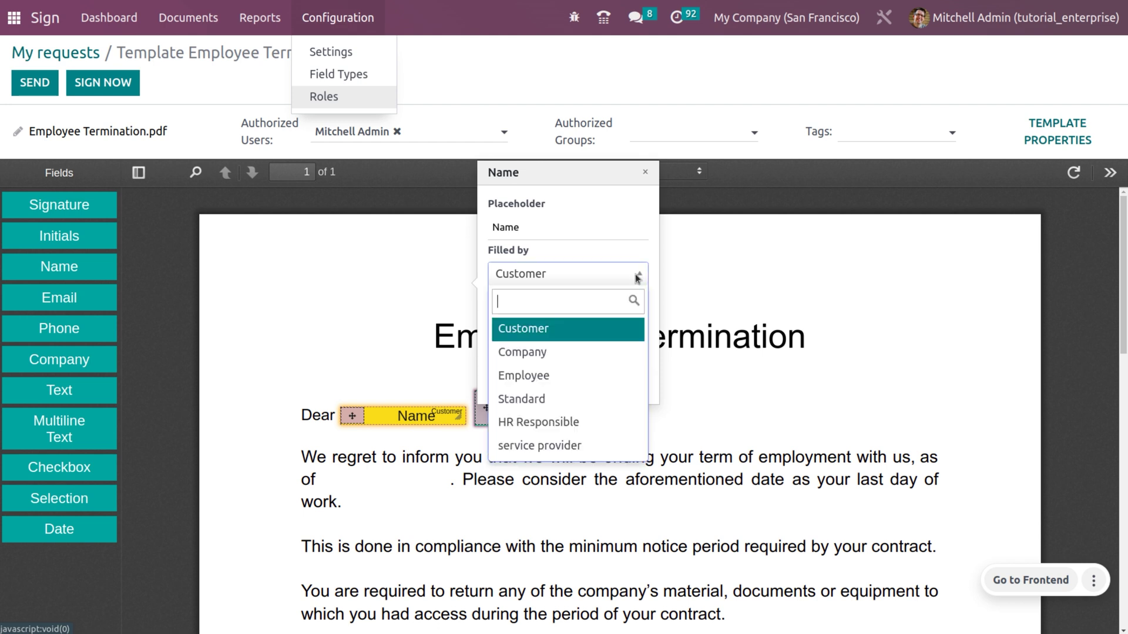
click(562, 376)
click(526, 377)
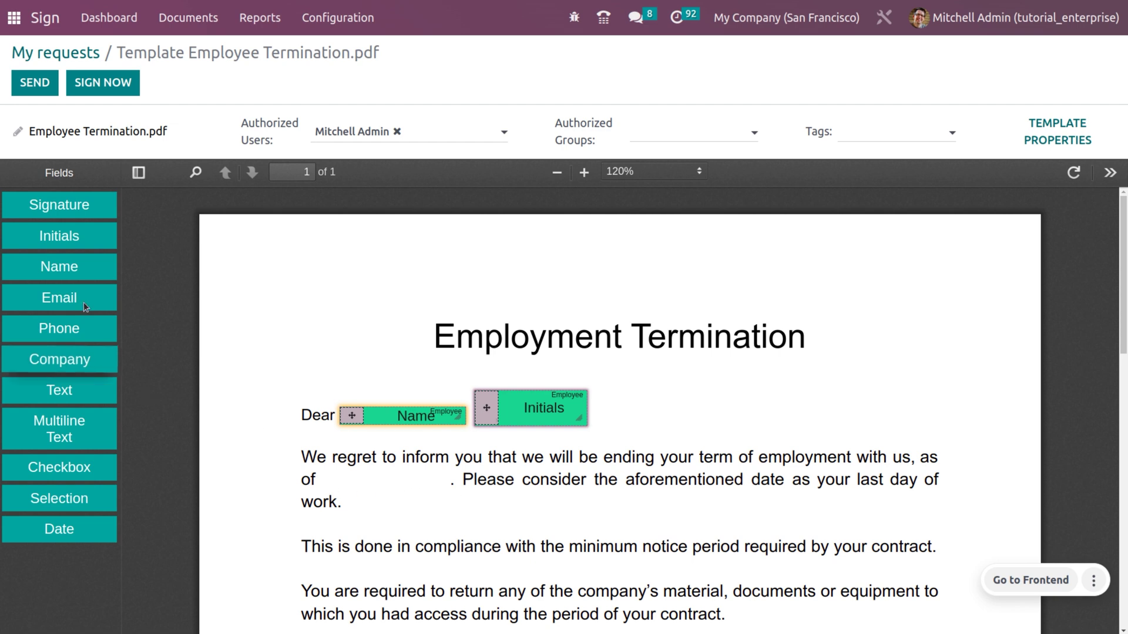
Place a Date field after 'as of' and a narrowed Text field in the 'amount of' blank.
drag(78, 531, 338, 355)
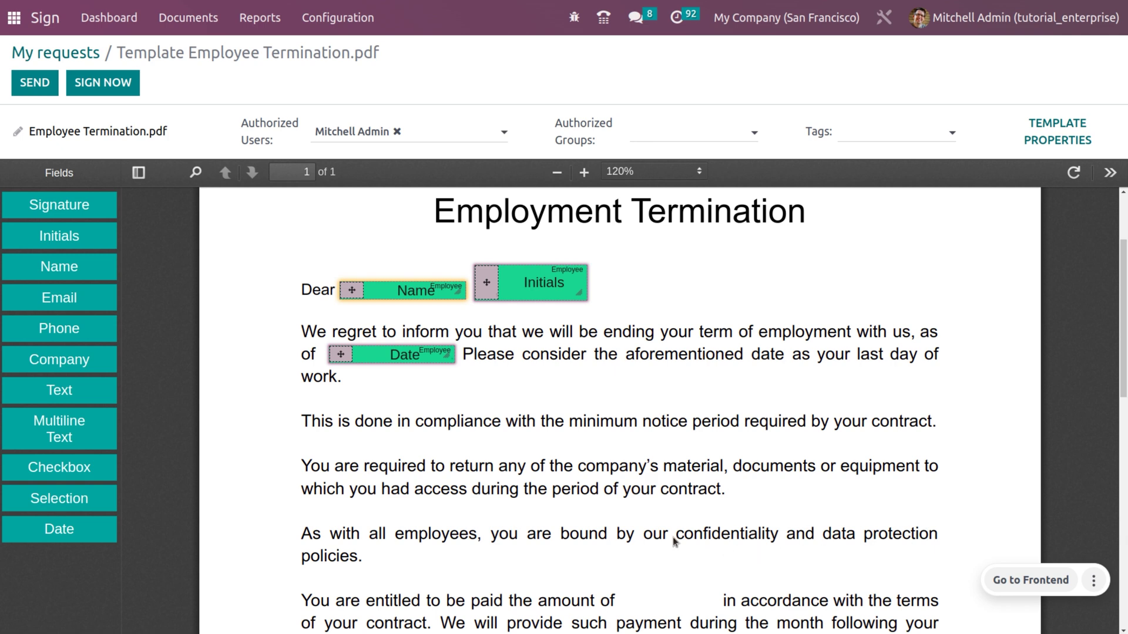
scroll(674, 539, down, 2)
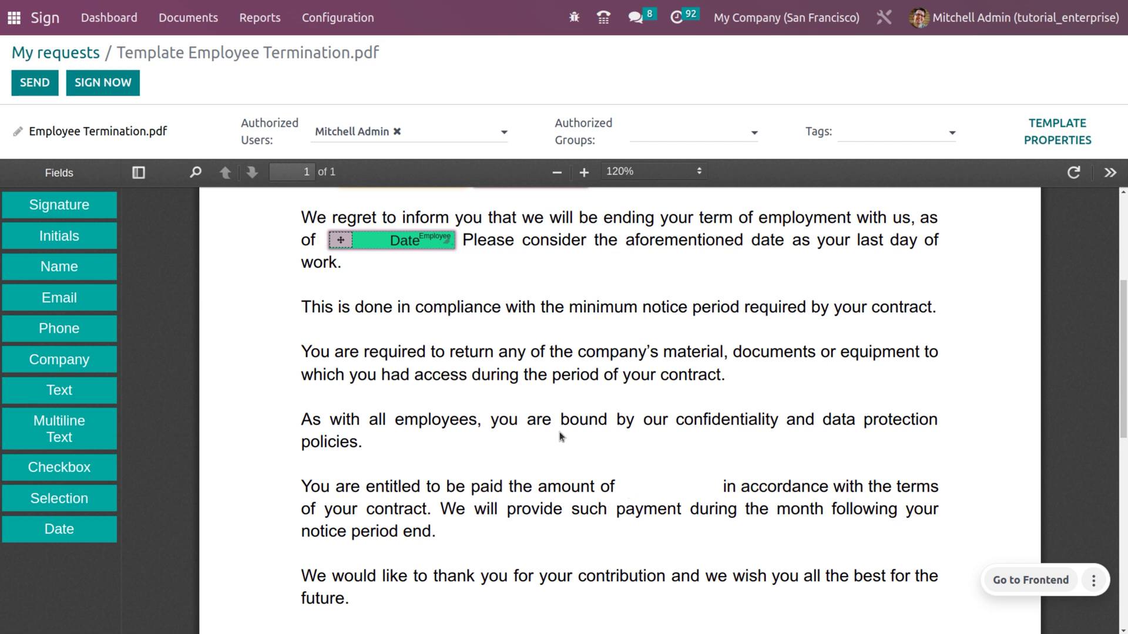
drag(59, 389, 626, 487)
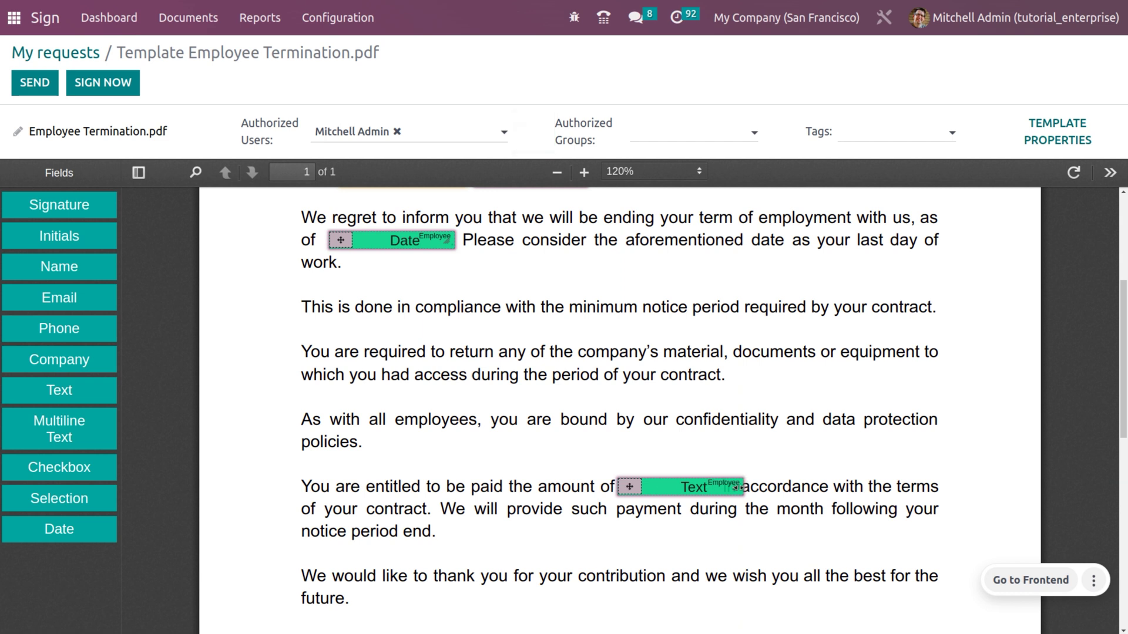
mouse_move(737, 488)
mouse_down()
mouse_move(713, 487)
mouse_move(724, 487)
mouse_up()
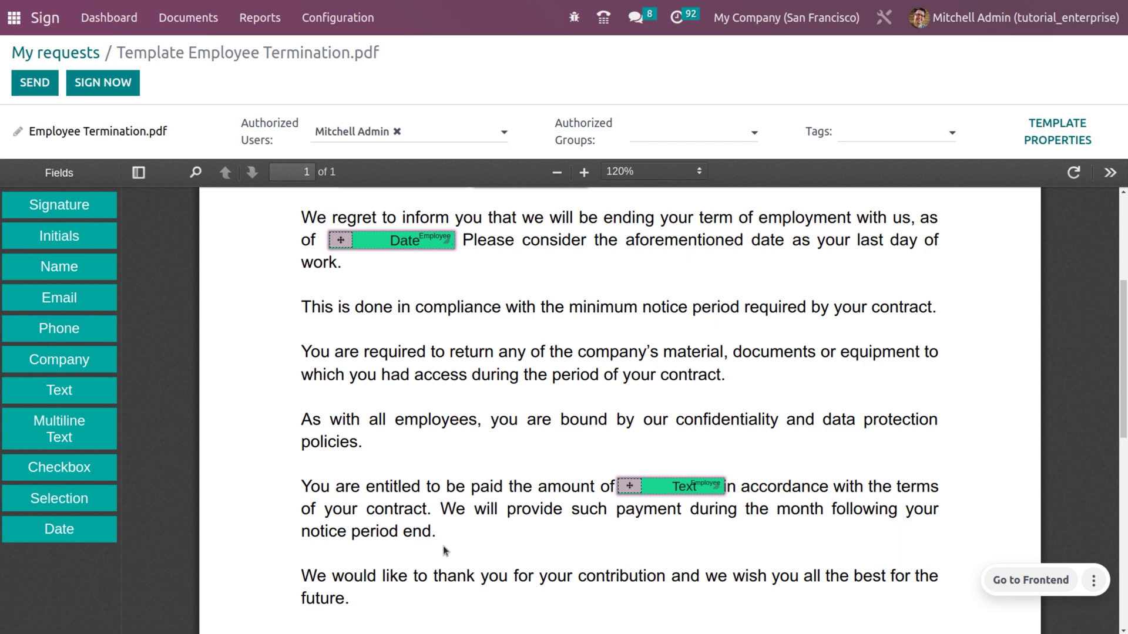
scroll(413, 558, down, 2)
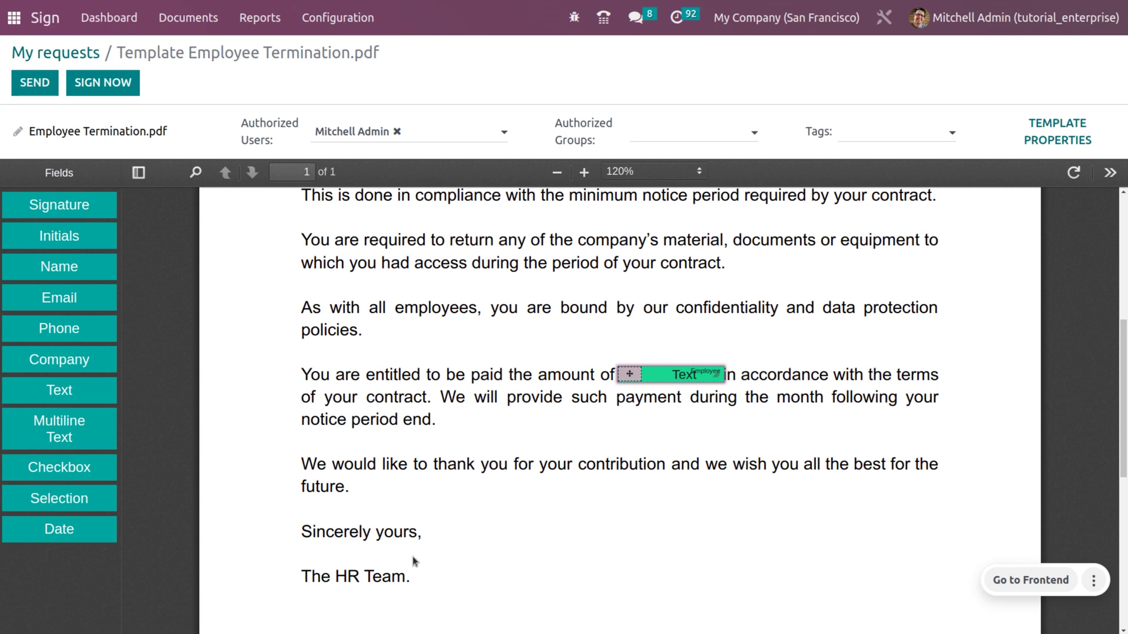
Place a Signature field under 'The HR Team.' and assign it to HR Responsible.
scroll(350, 596, down, 2)
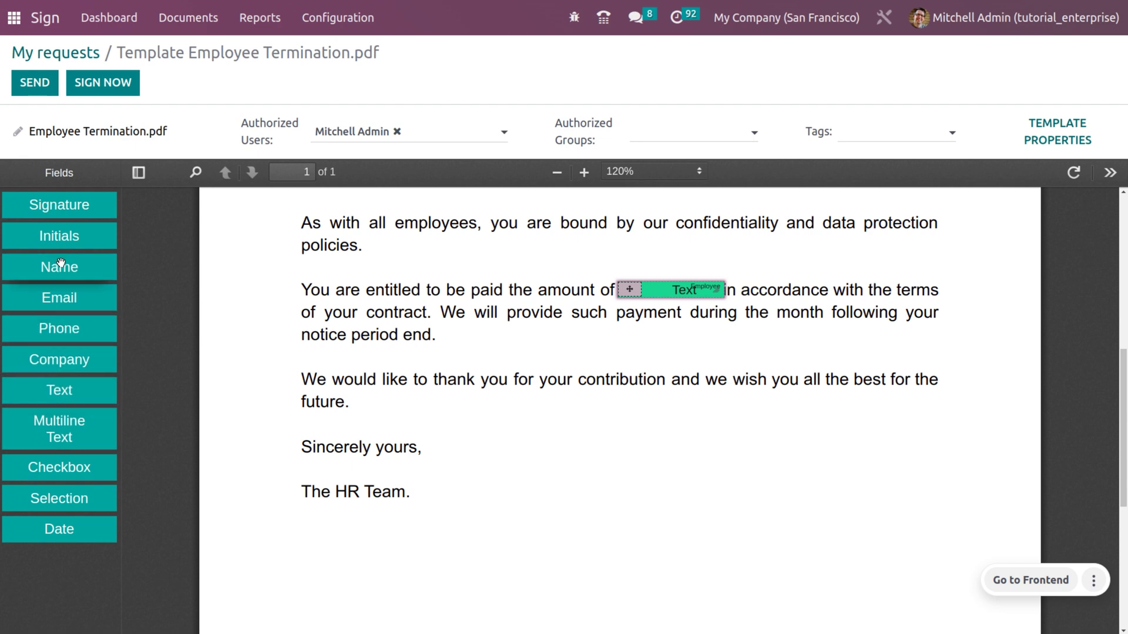
mouse_move(64, 205)
mouse_down()
mouse_move(234, 415)
mouse_move(275, 508)
mouse_move(300, 374)
mouse_up()
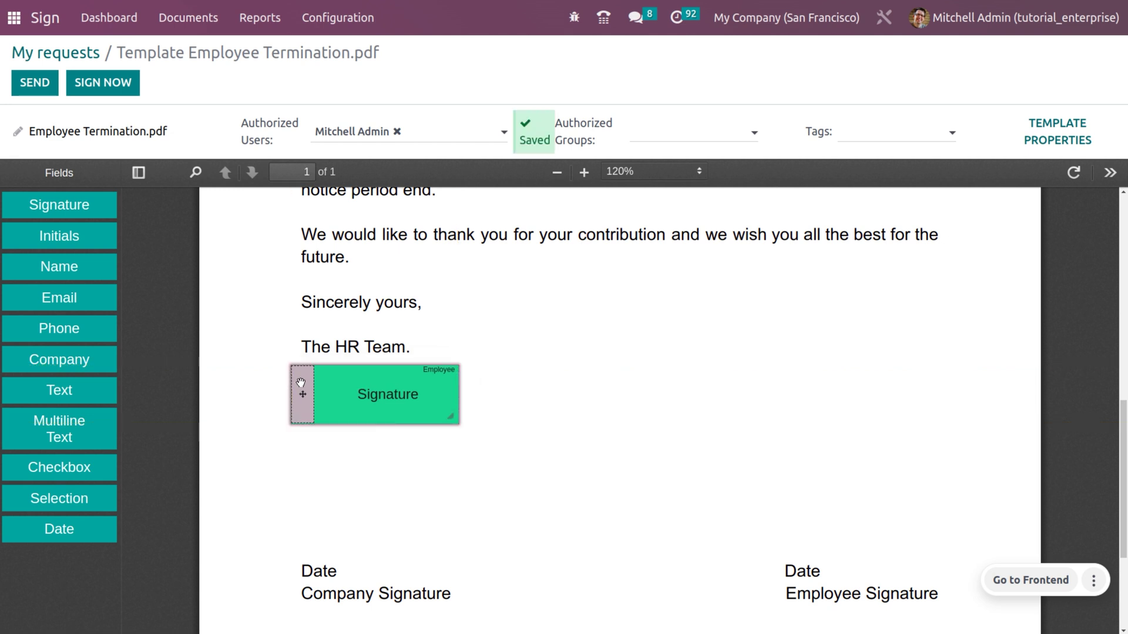
click(456, 374)
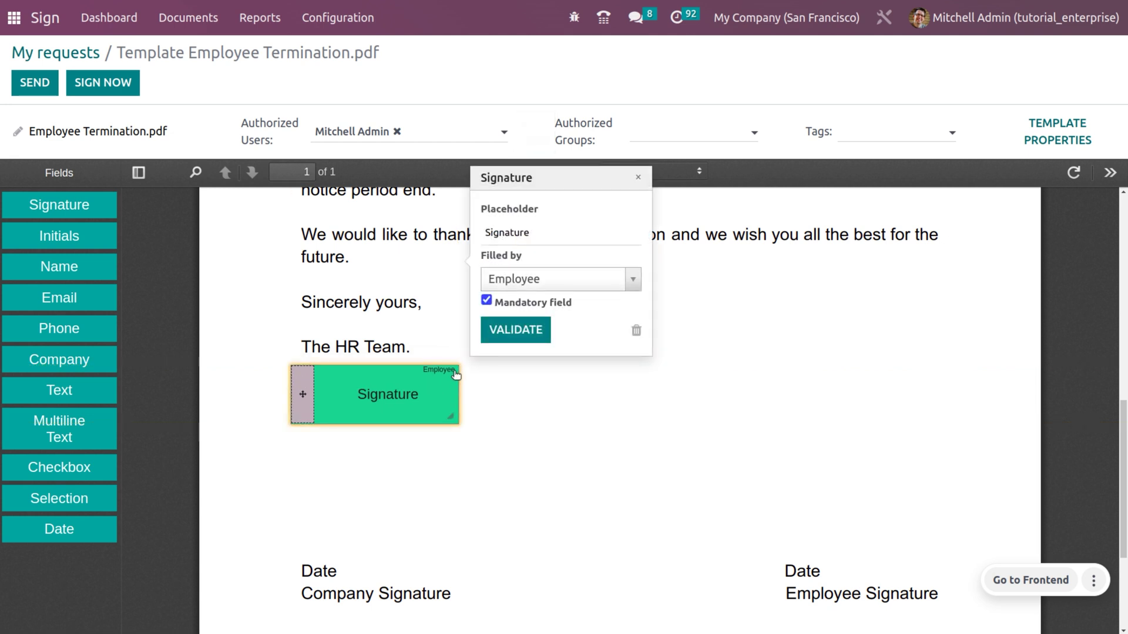
click(640, 285)
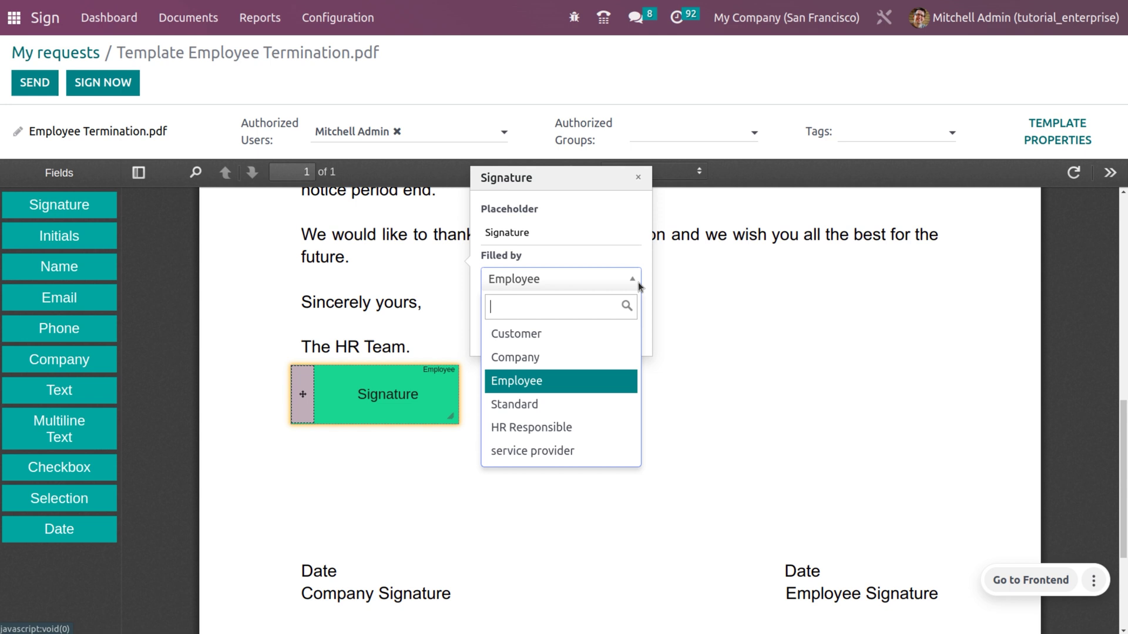
click(546, 425)
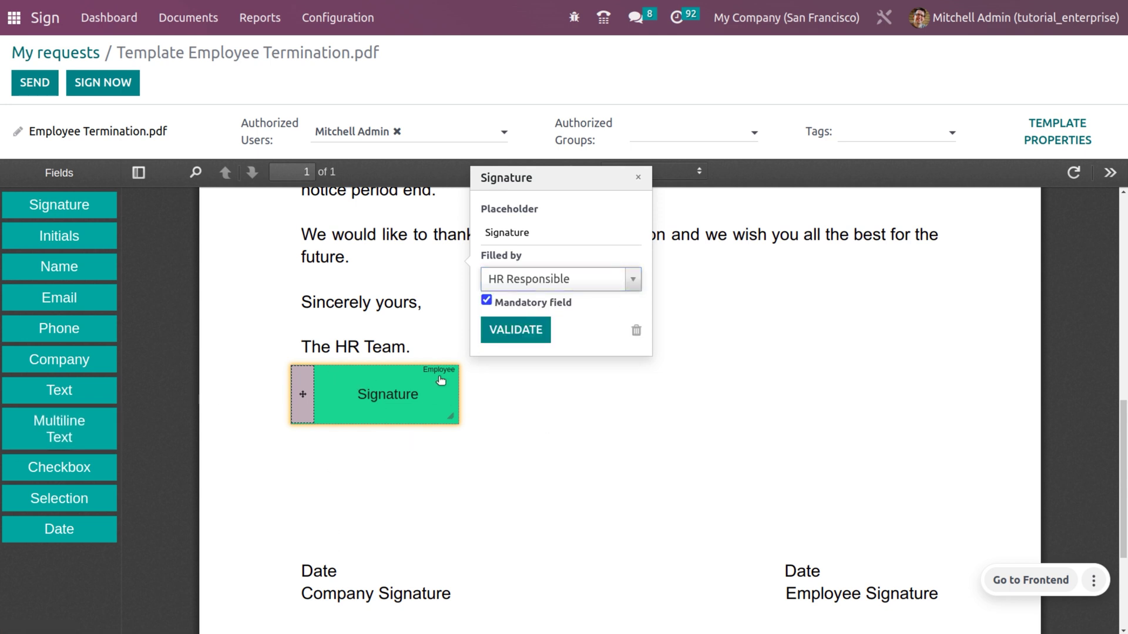
click(493, 329)
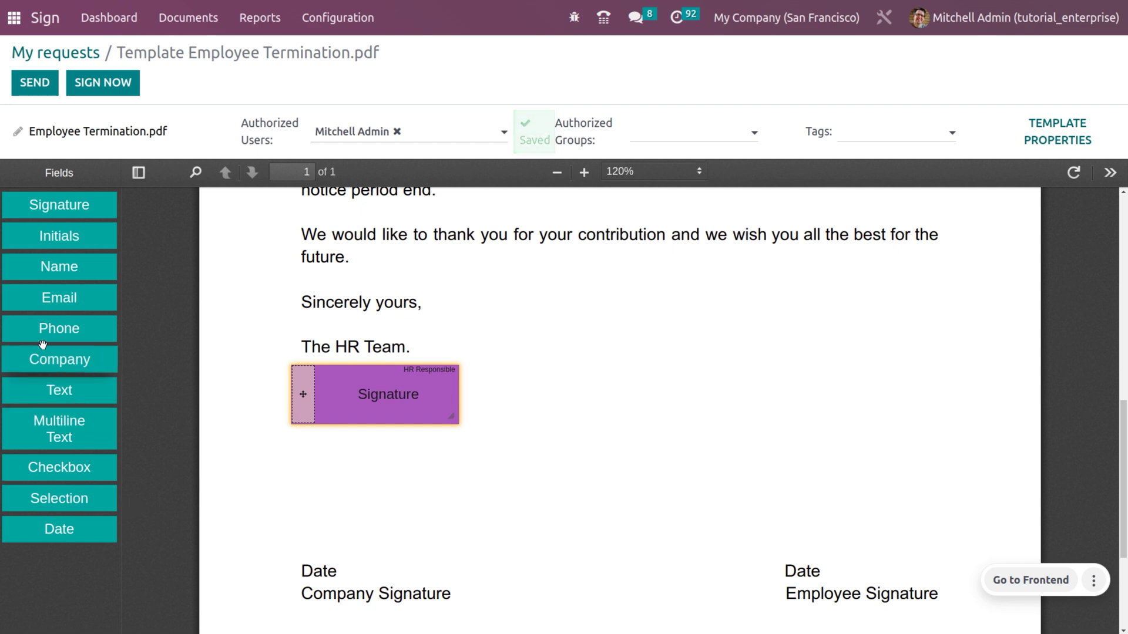
Add a Date field by the left Date line and a Company-role Signature under 'Company Signature'.
drag(60, 530, 356, 466)
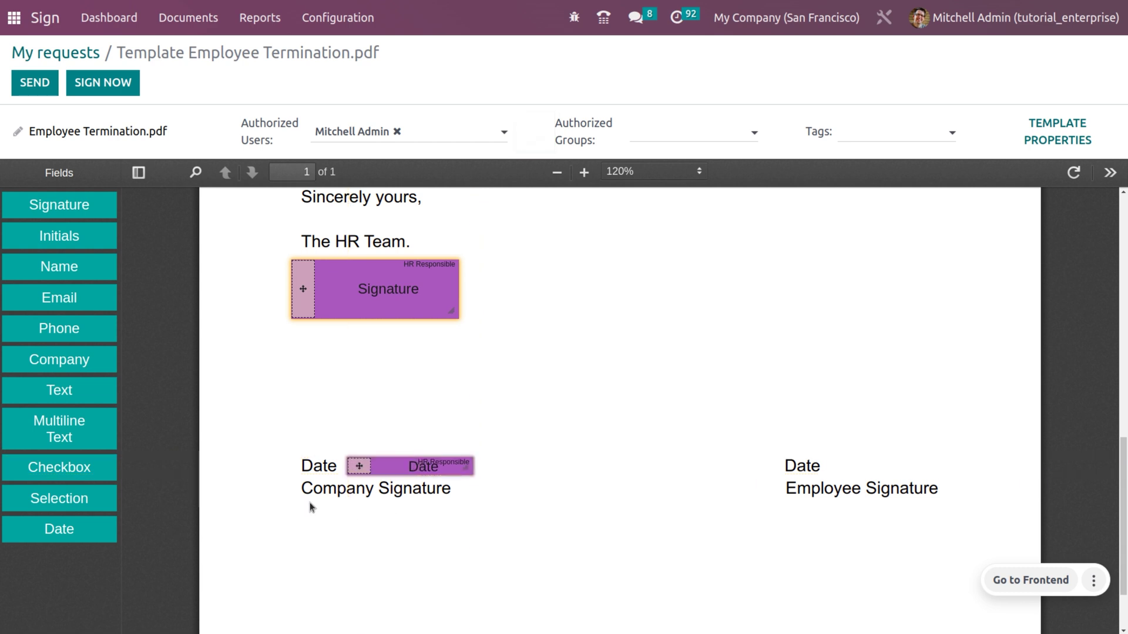
drag(65, 359, 68, 366)
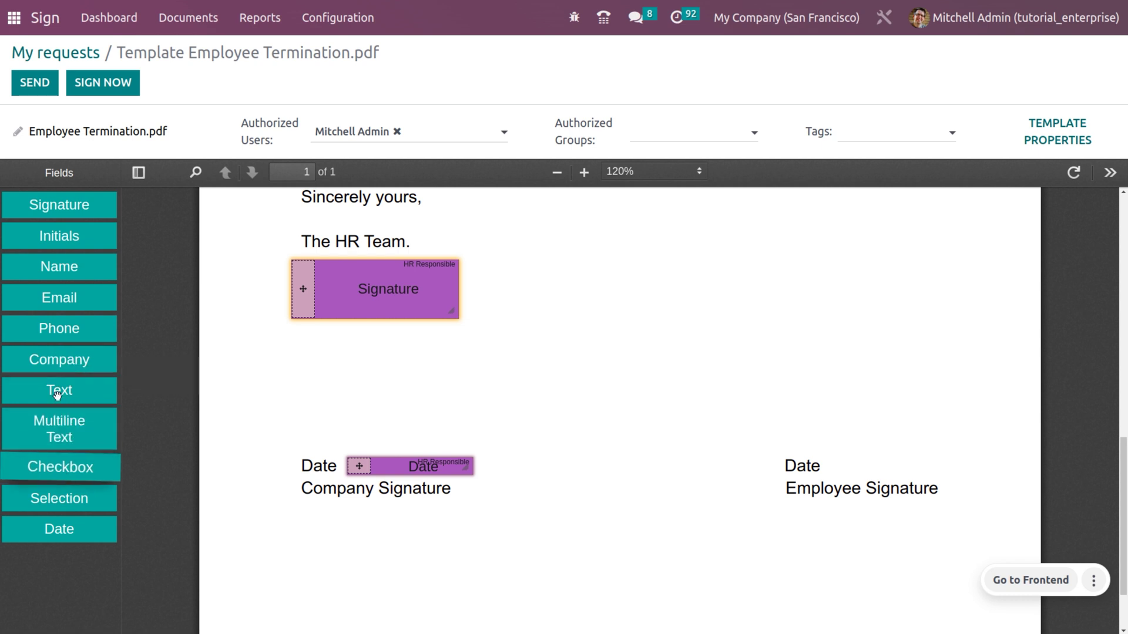
mouse_move(62, 210)
mouse_down()
mouse_move(54, 207)
mouse_move(210, 450)
mouse_move(298, 538)
mouse_move(308, 420)
mouse_up()
click(417, 420)
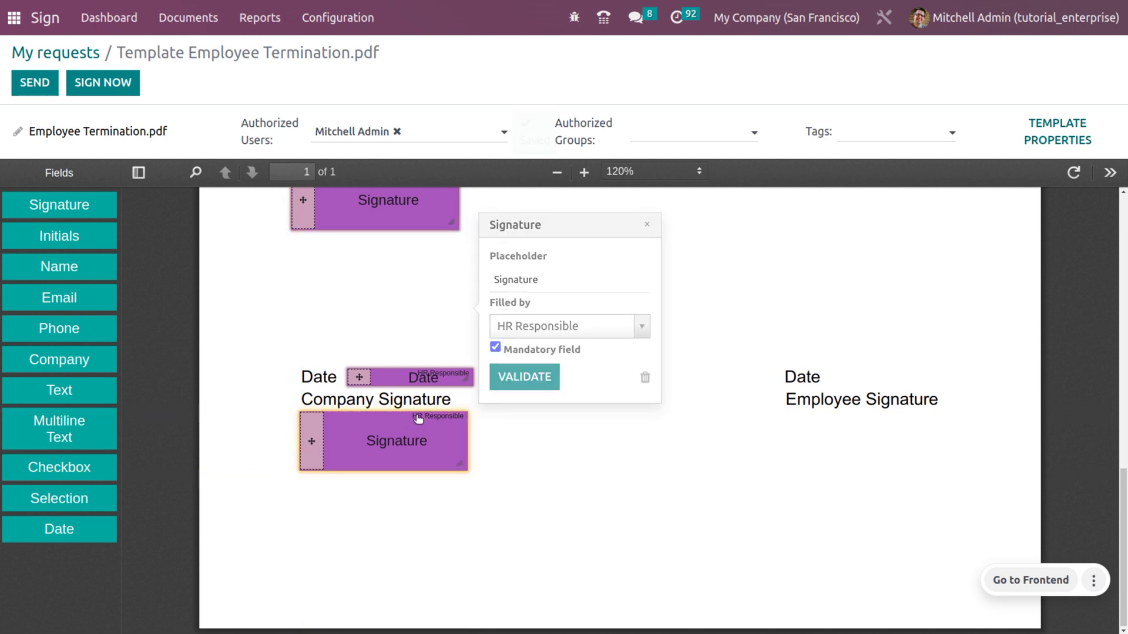
click(645, 331)
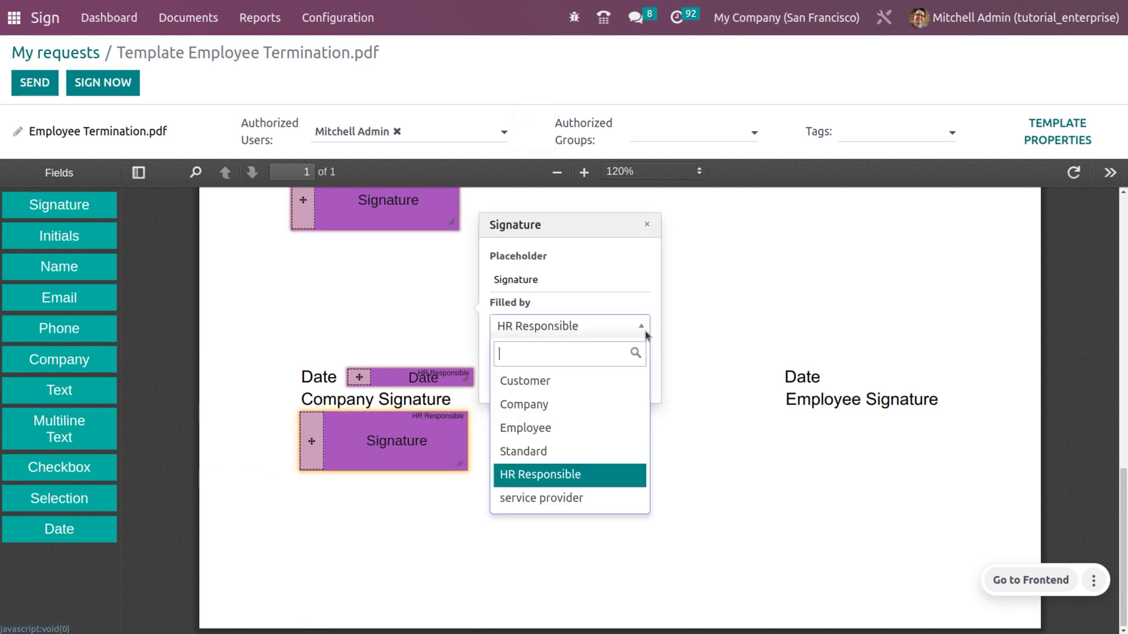
click(535, 405)
click(525, 379)
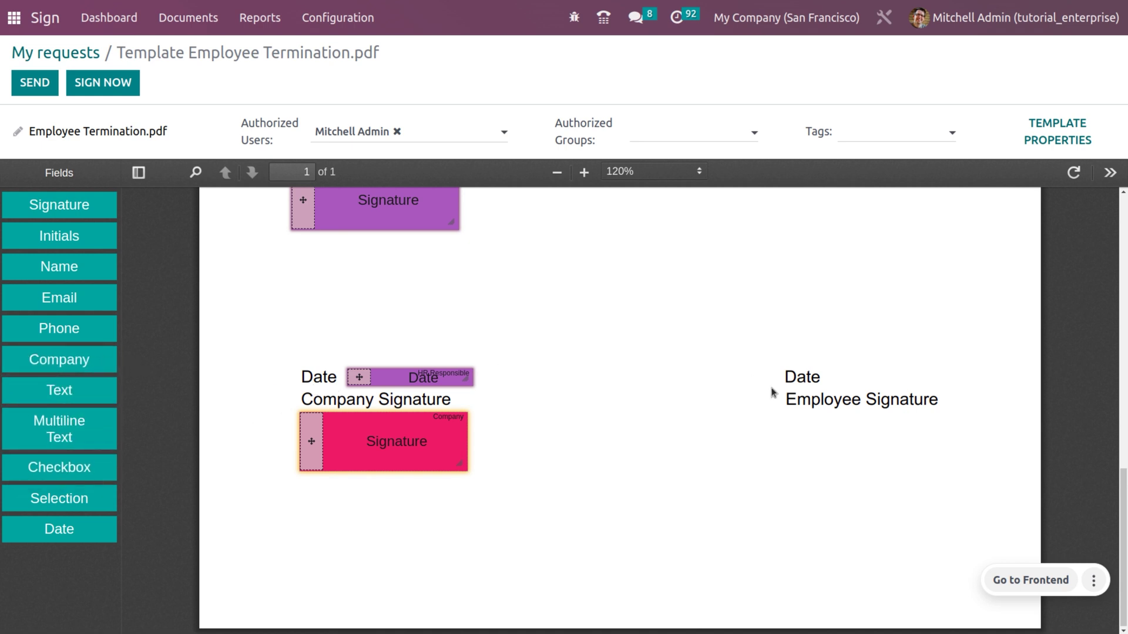
scroll(773, 392, up, 3)
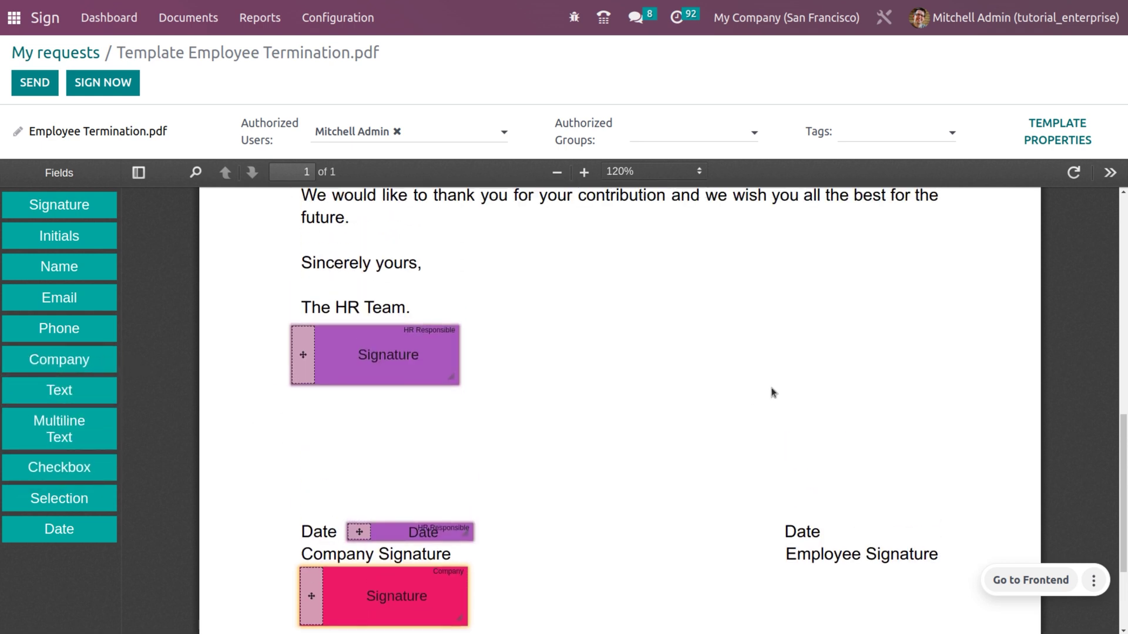
scroll(773, 393, down, 3)
Place a Signature field below 'Employee Signature' and assign it to the Employee role.
mouse_move(83, 206)
mouse_down()
mouse_move(151, 211)
mouse_move(631, 352)
mouse_move(698, 462)
mouse_move(798, 493)
mouse_move(788, 422)
mouse_move(797, 425)
mouse_up()
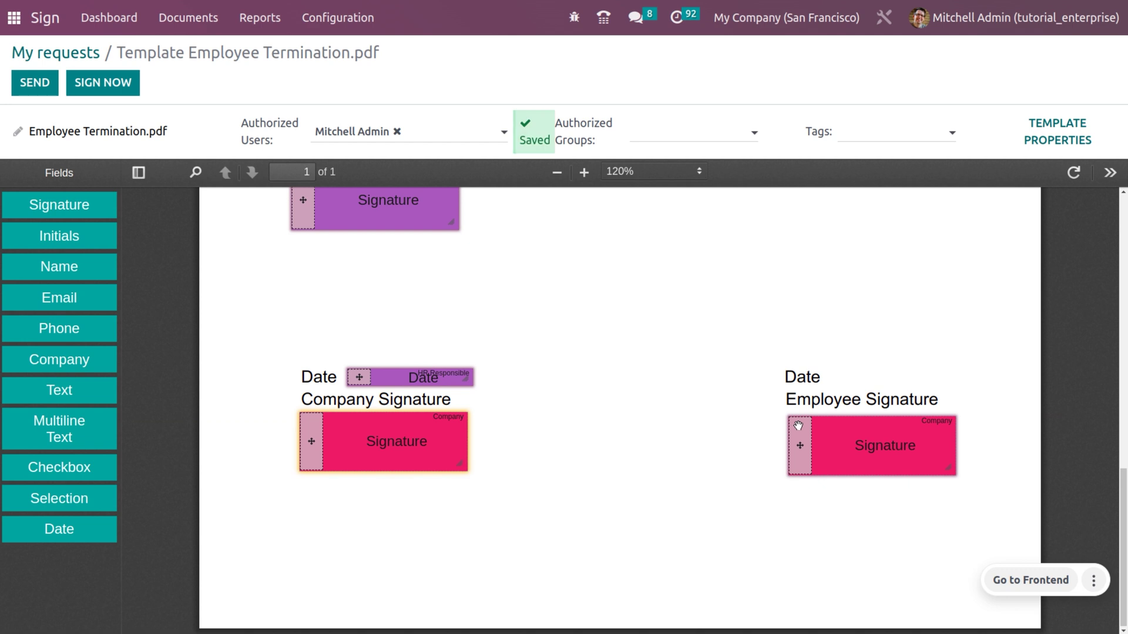
click(949, 421)
click(948, 466)
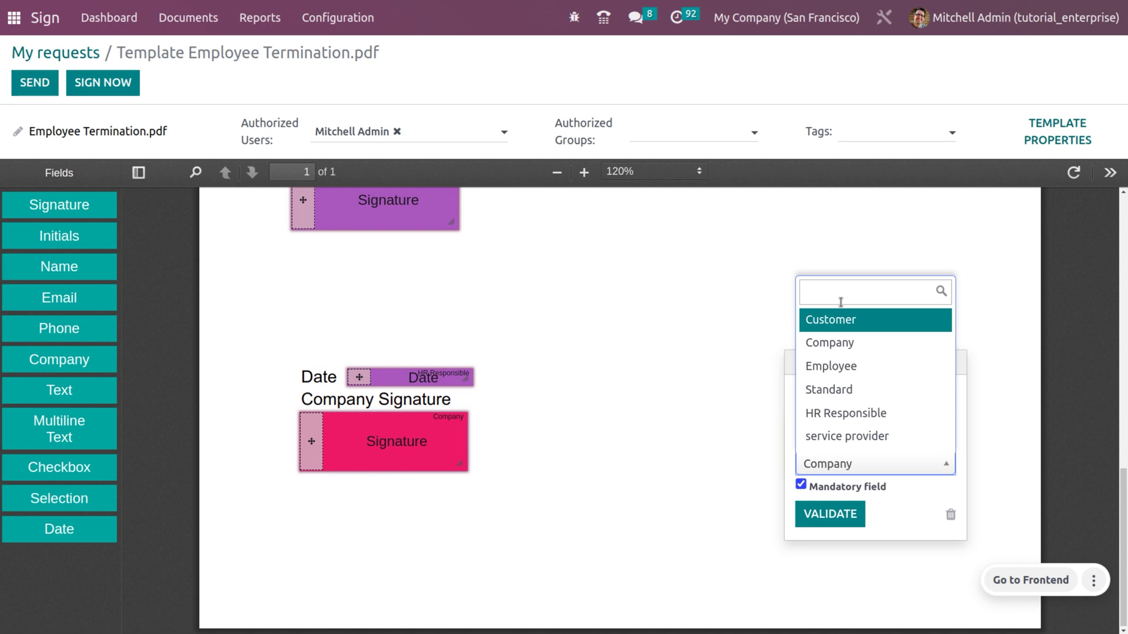
click(886, 367)
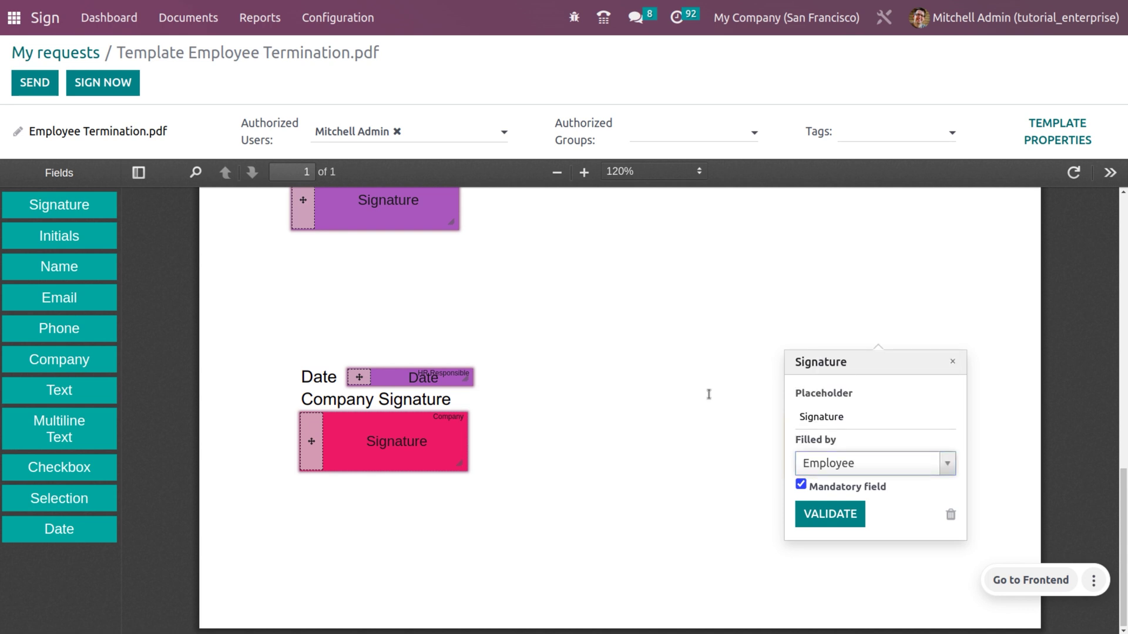
click(822, 514)
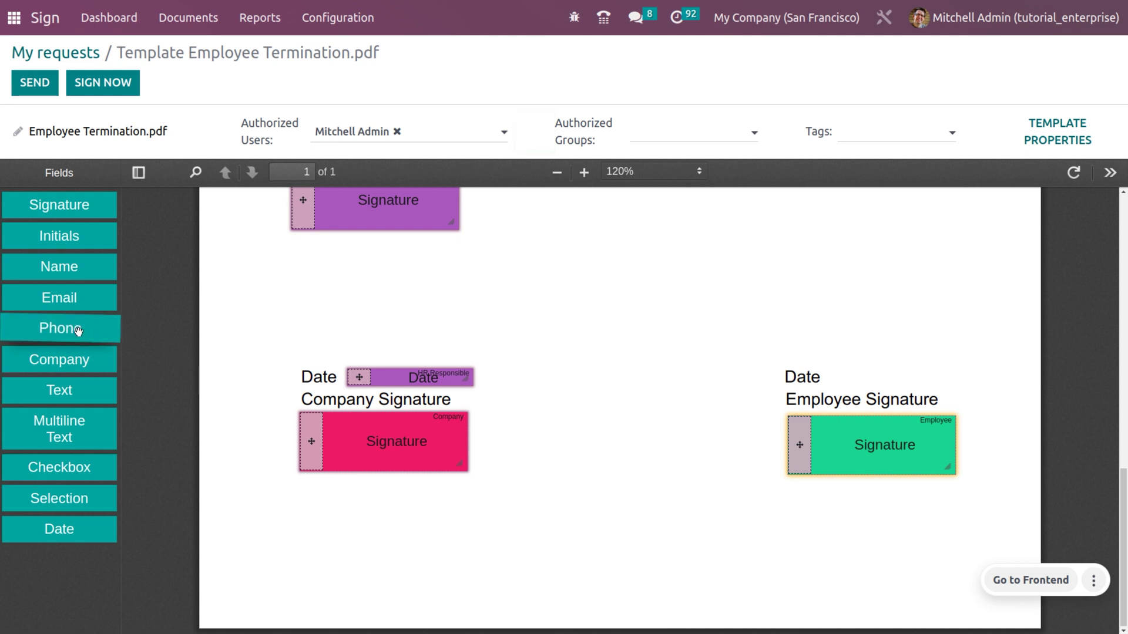
Add a Date field beside the right-hand Employee Date line.
drag(59, 244, 60, 242)
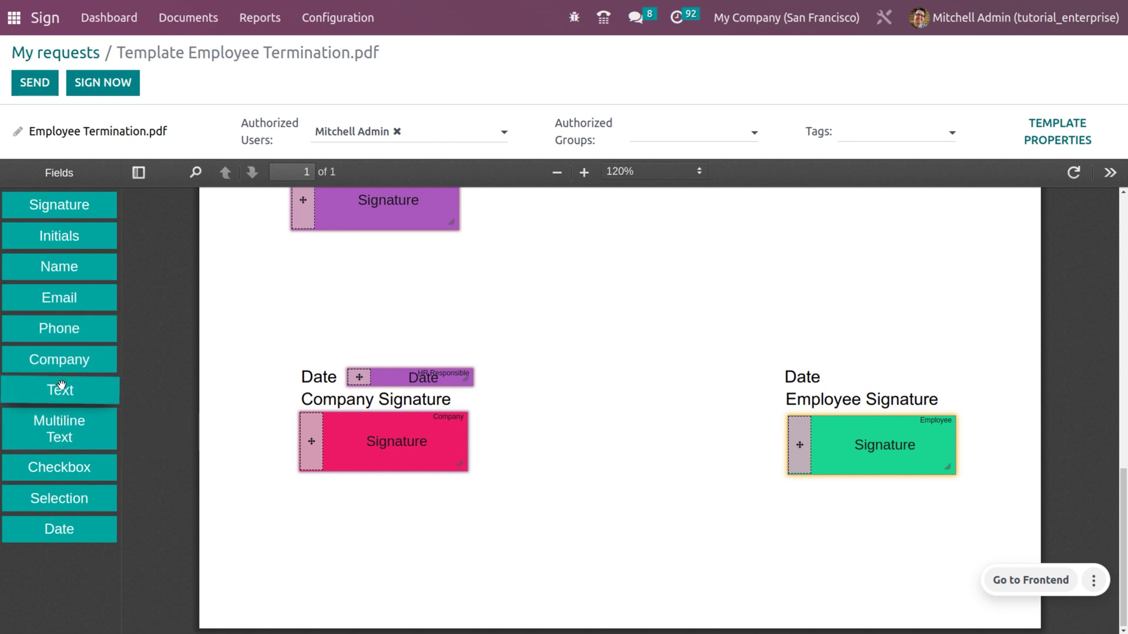
drag(65, 532, 836, 379)
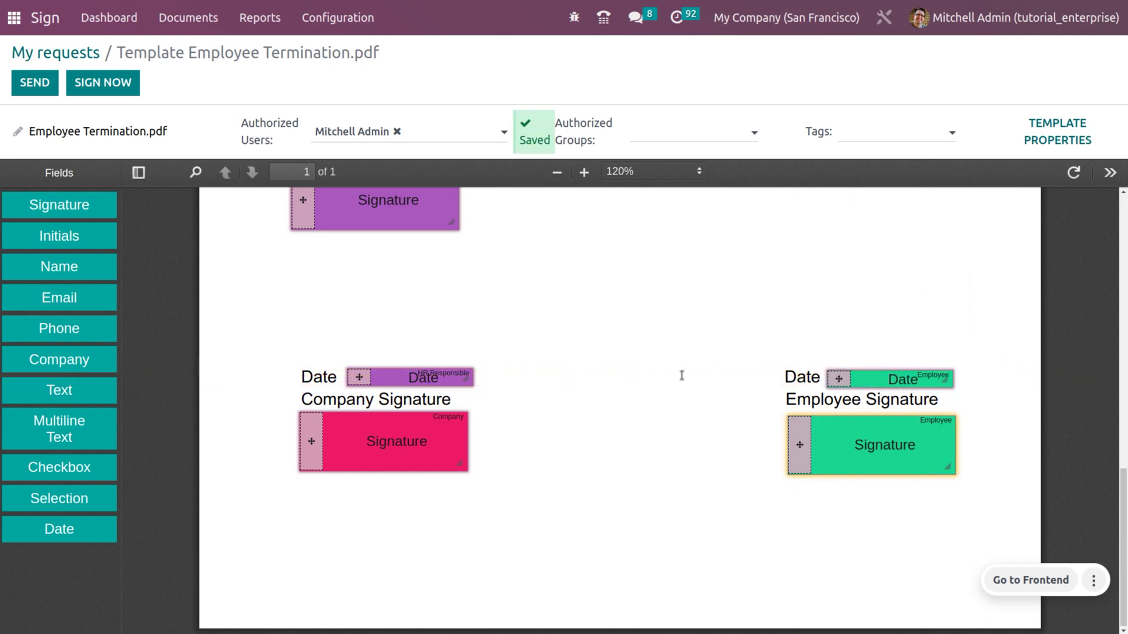
scroll(613, 367, up, 5)
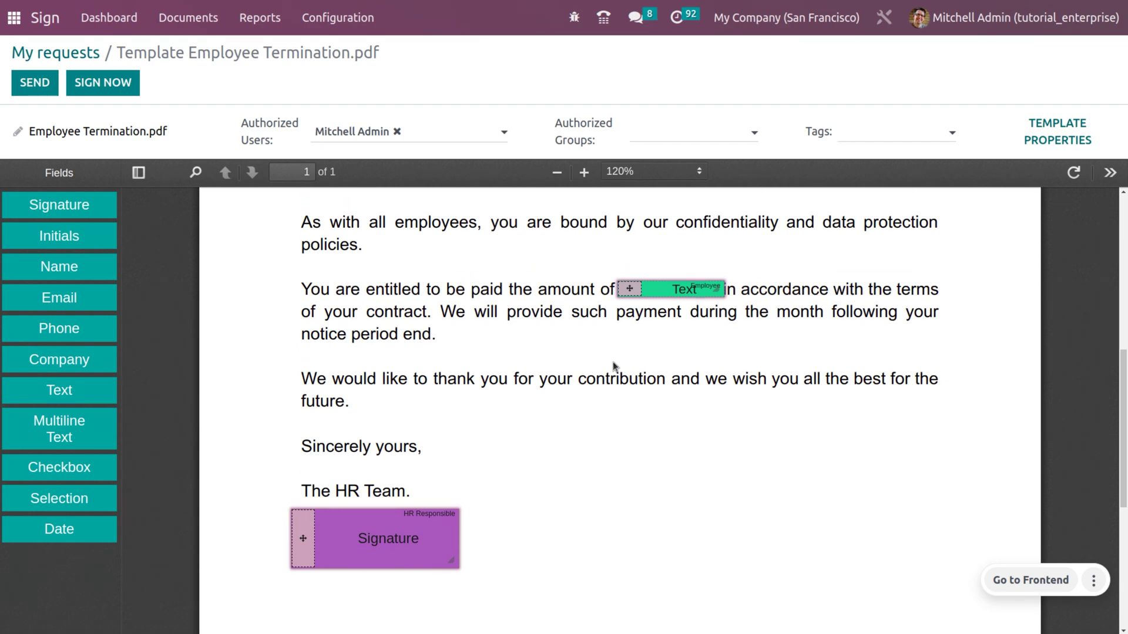
Place a Company field above the Employment Termination title and widen it across the title.
scroll(613, 366, up, 5)
scroll(614, 367, up, 2)
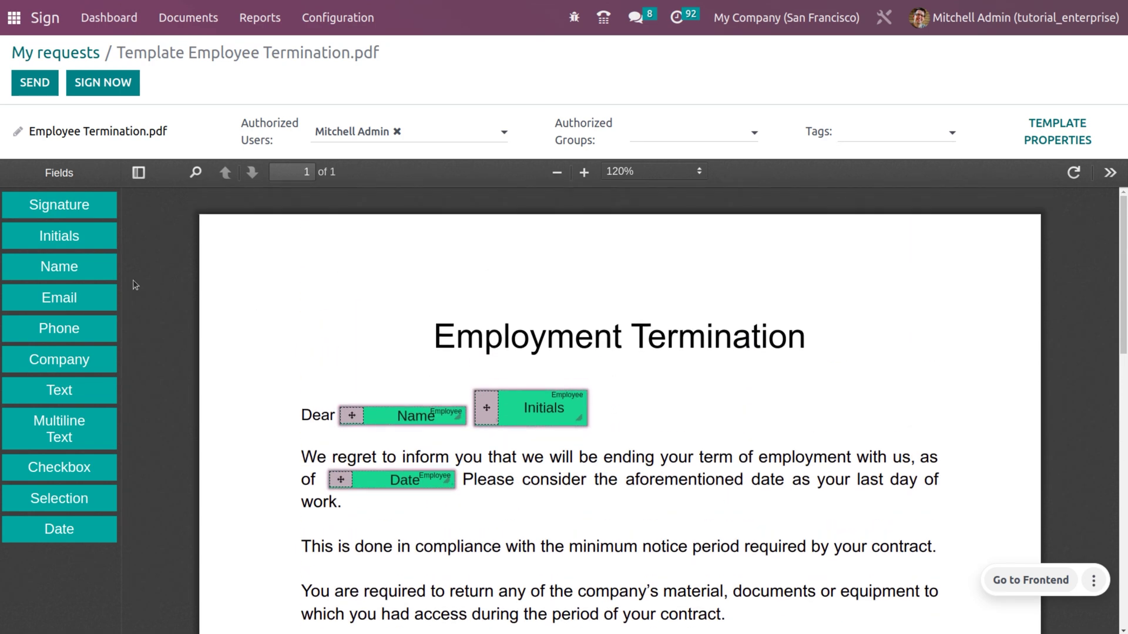
drag(65, 358, 444, 304)
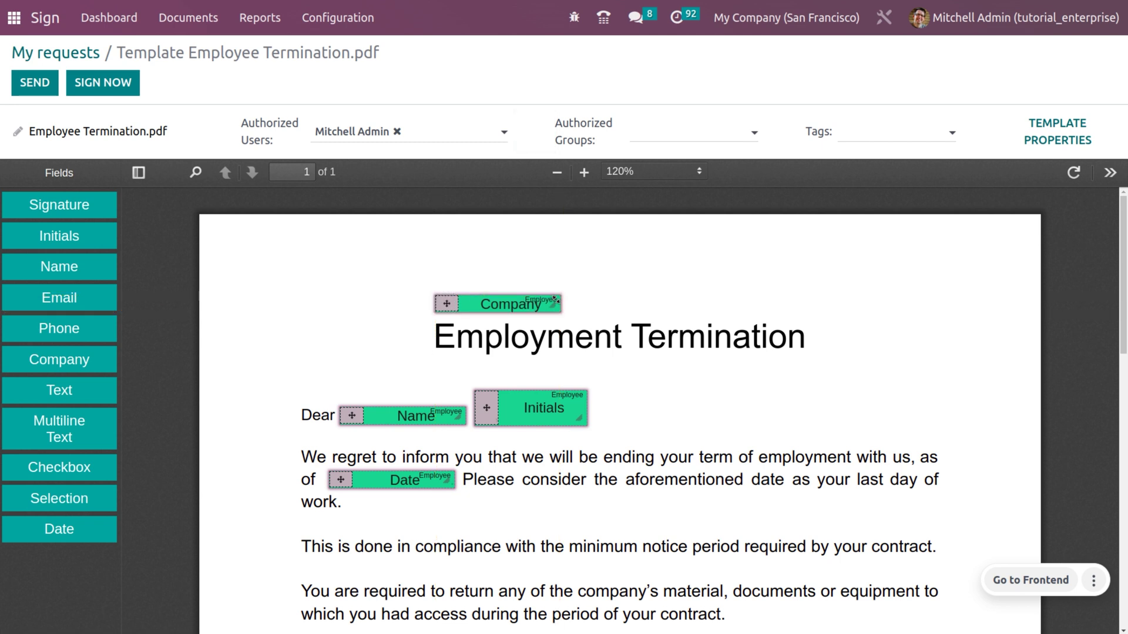
drag(555, 303, 801, 314)
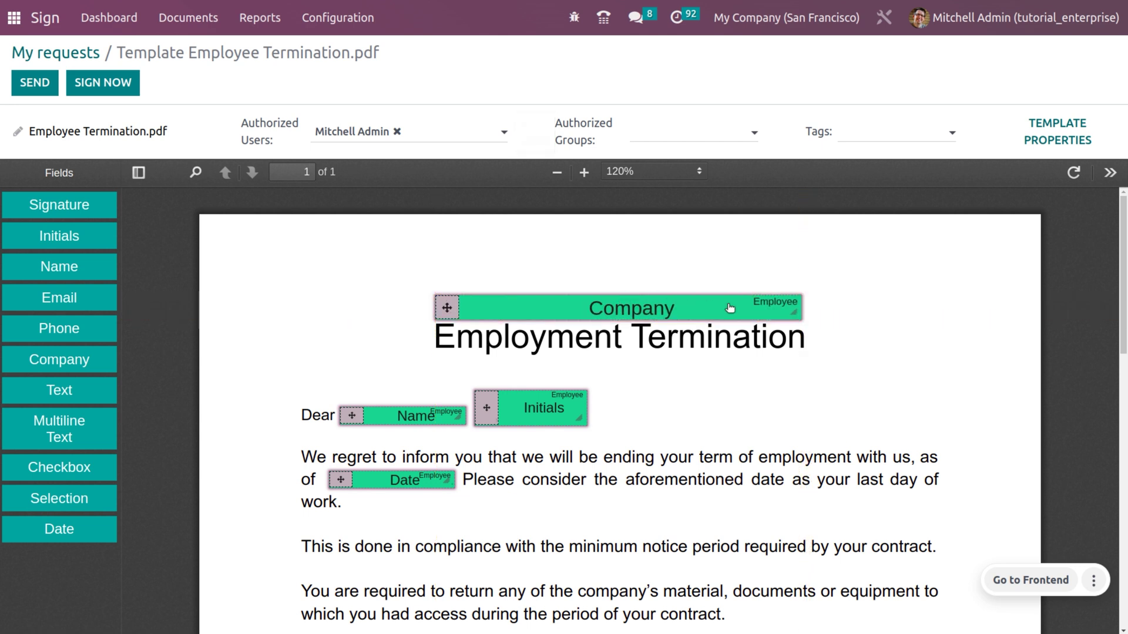
Set the Company field to be filled by HR Responsible and validate.
click(783, 303)
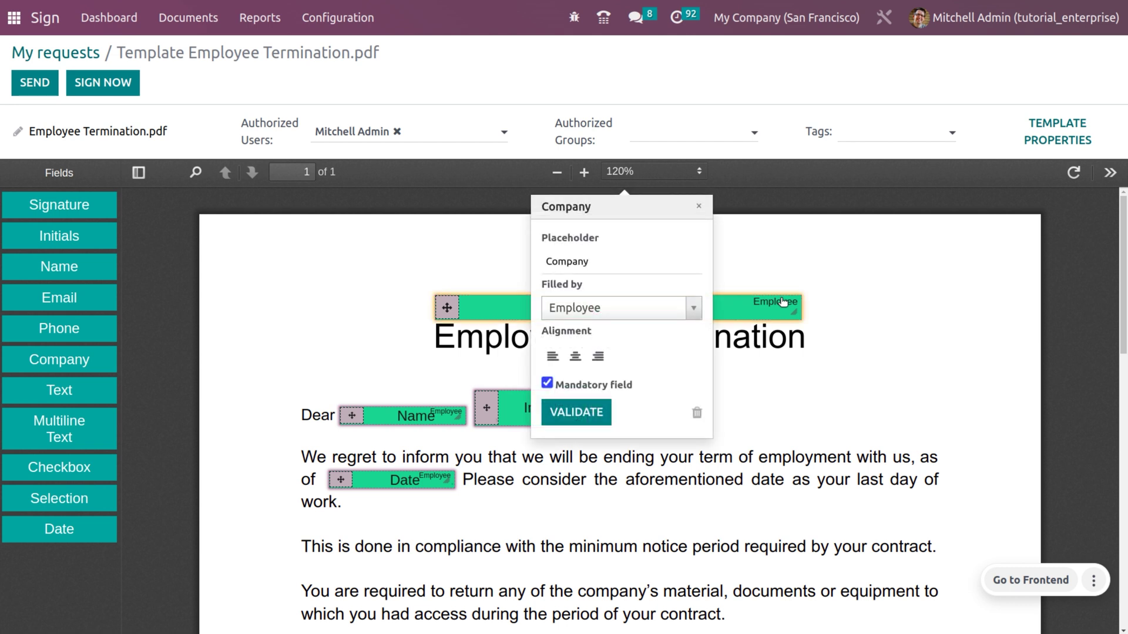
click(693, 312)
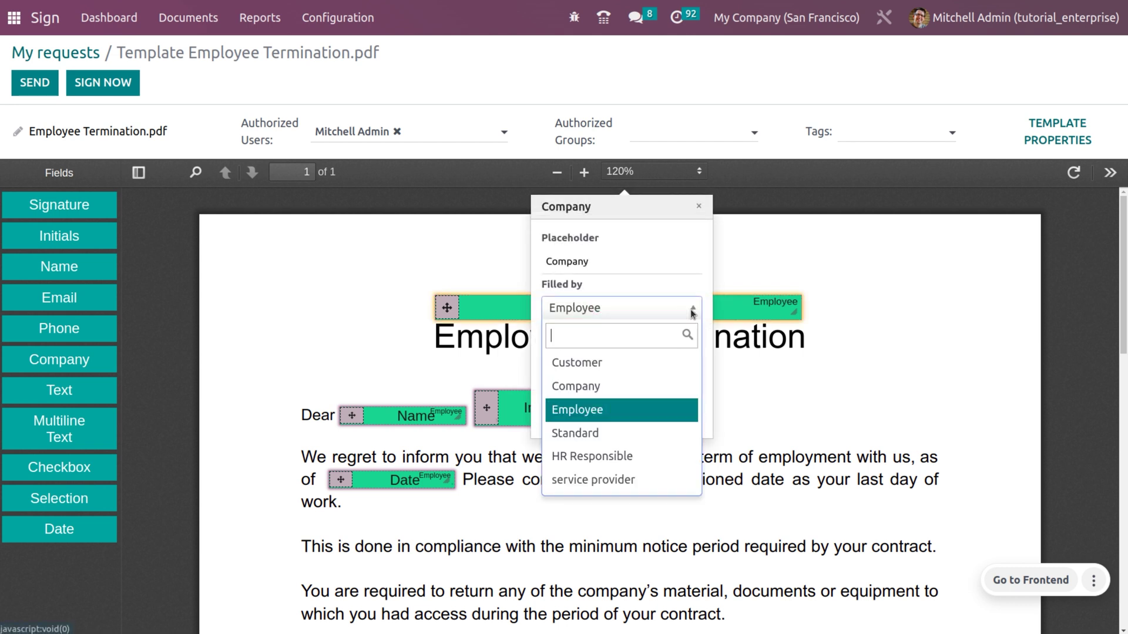
click(592, 458)
click(565, 414)
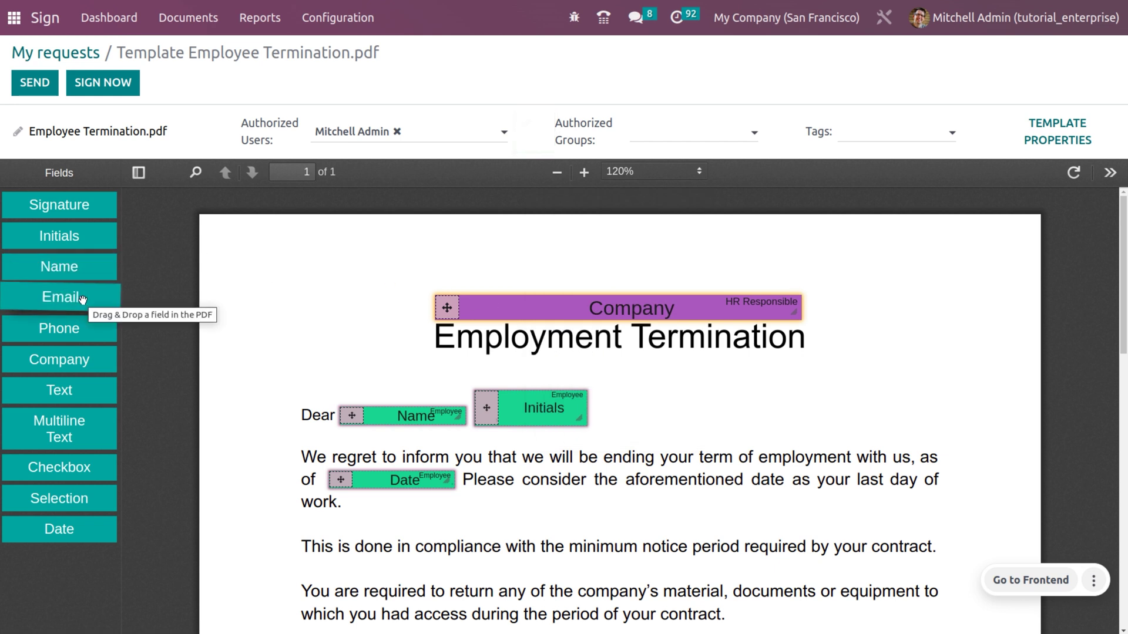
Place a widened Email field at the page's top right, filled by the Employee role.
drag(82, 299, 751, 235)
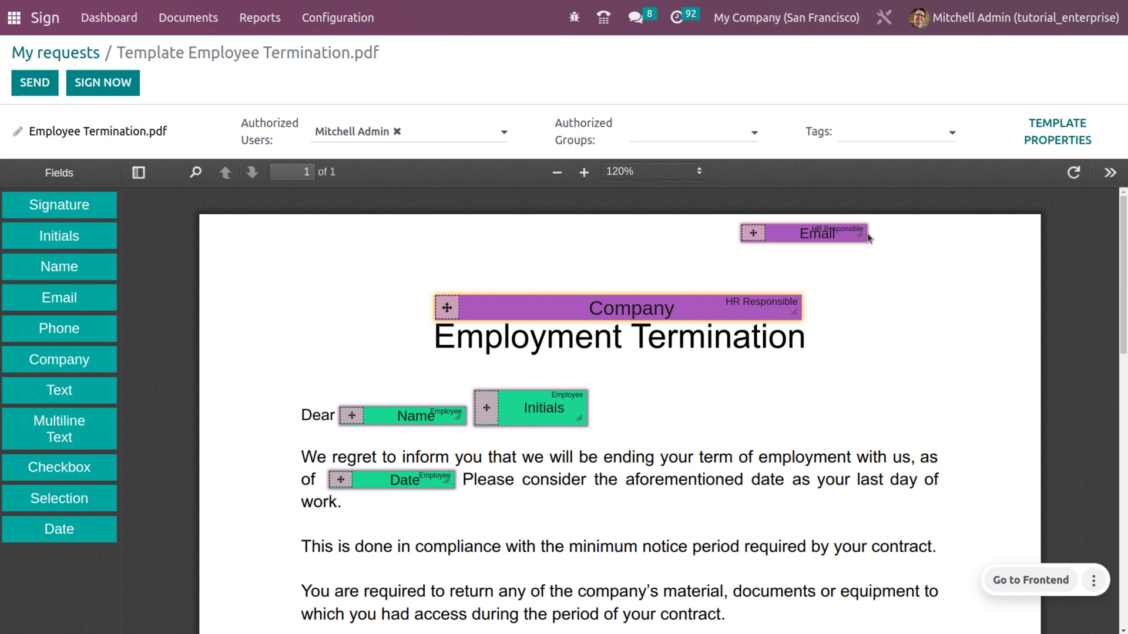
drag(861, 233, 1024, 238)
click(1006, 232)
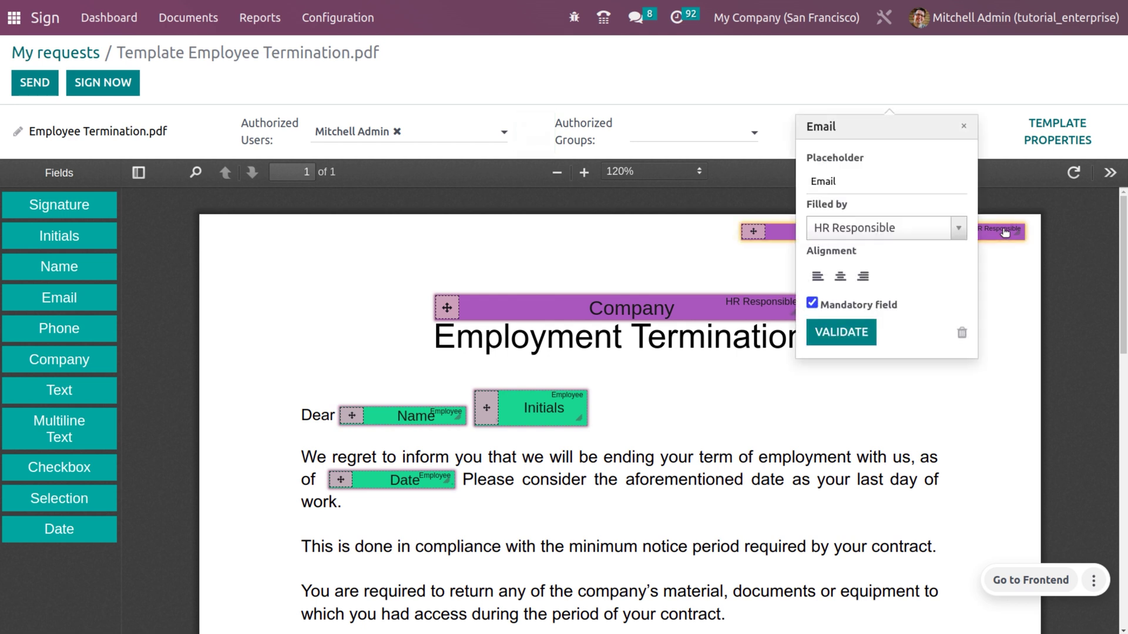
click(958, 232)
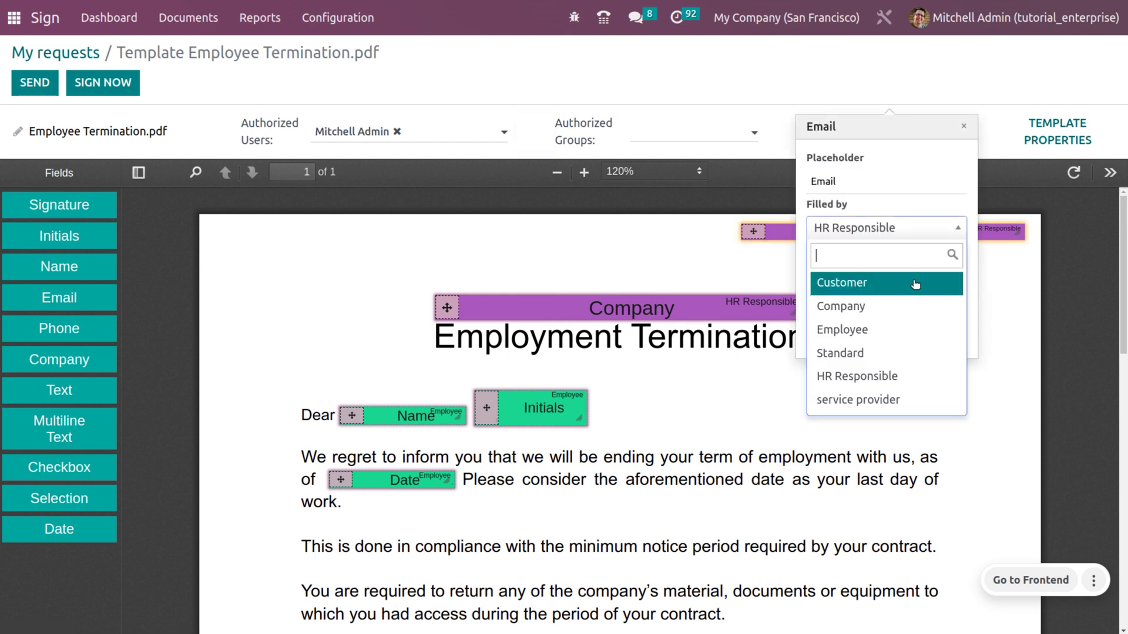
click(879, 326)
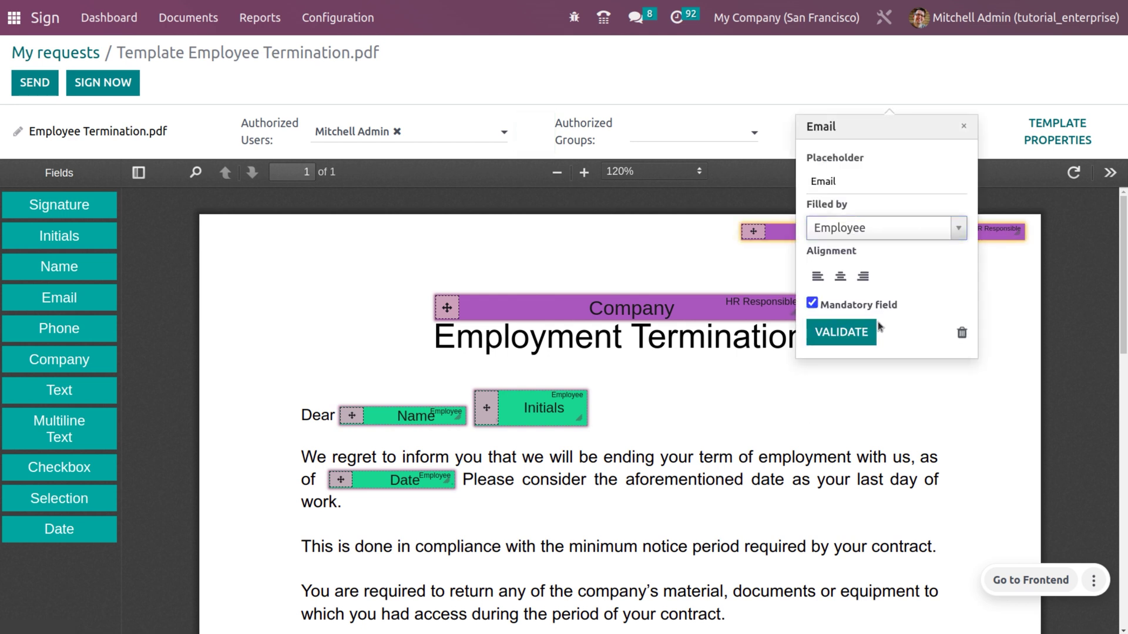
click(844, 333)
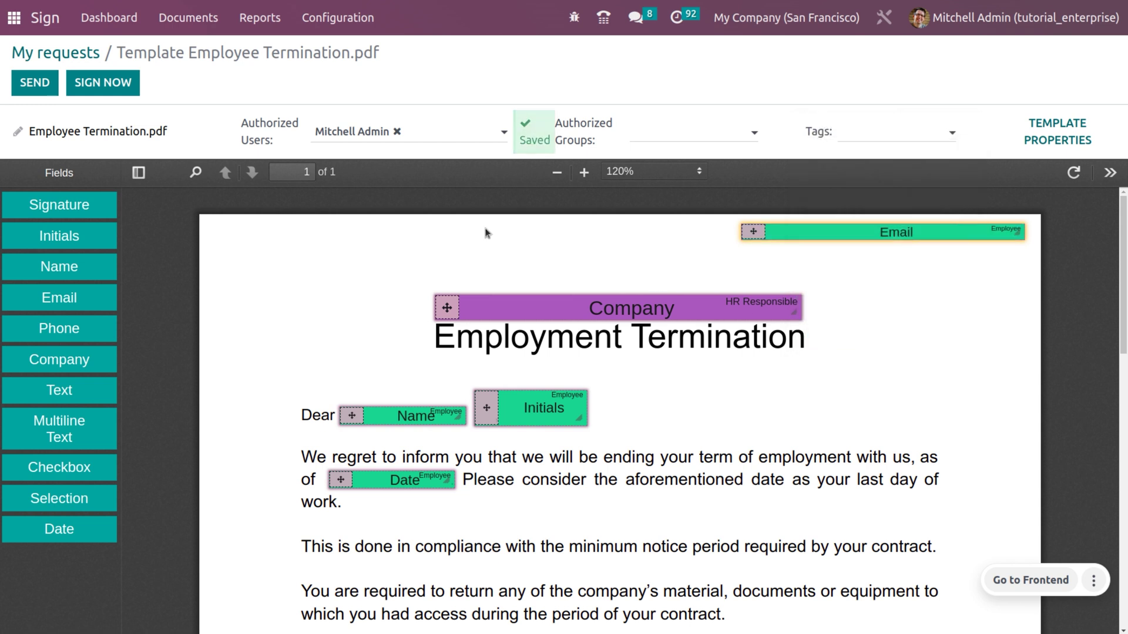
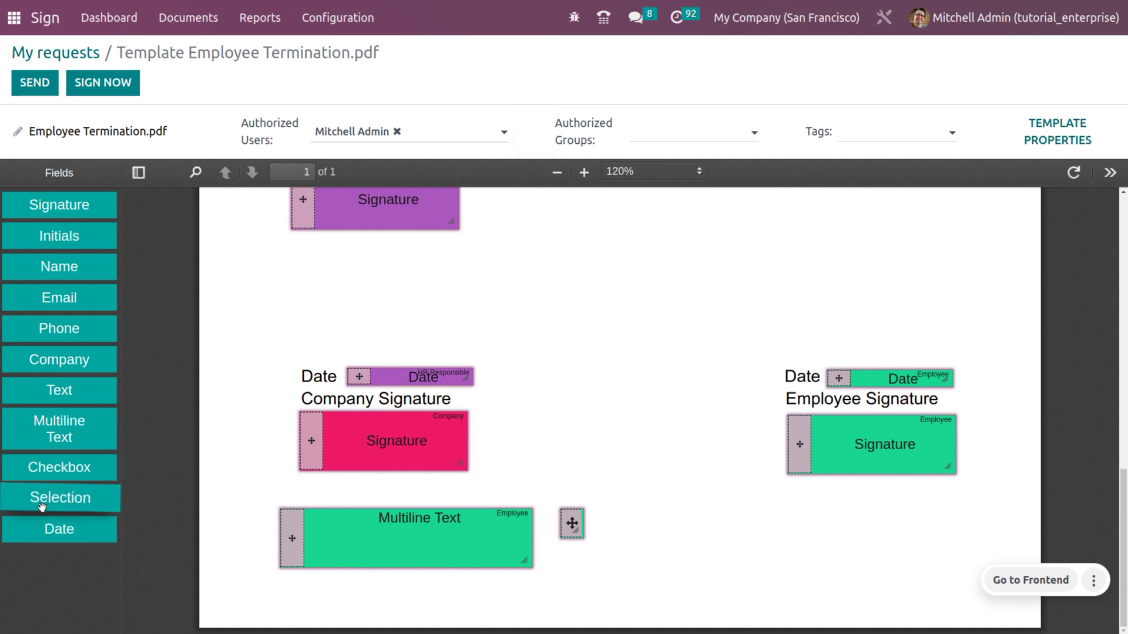
Shorten the Multiline Text field, move the checkbox beside it, and add a Selection field below.
click(357, 556)
drag(522, 560, 653, 536)
click(610, 524)
drag(571, 521, 503, 536)
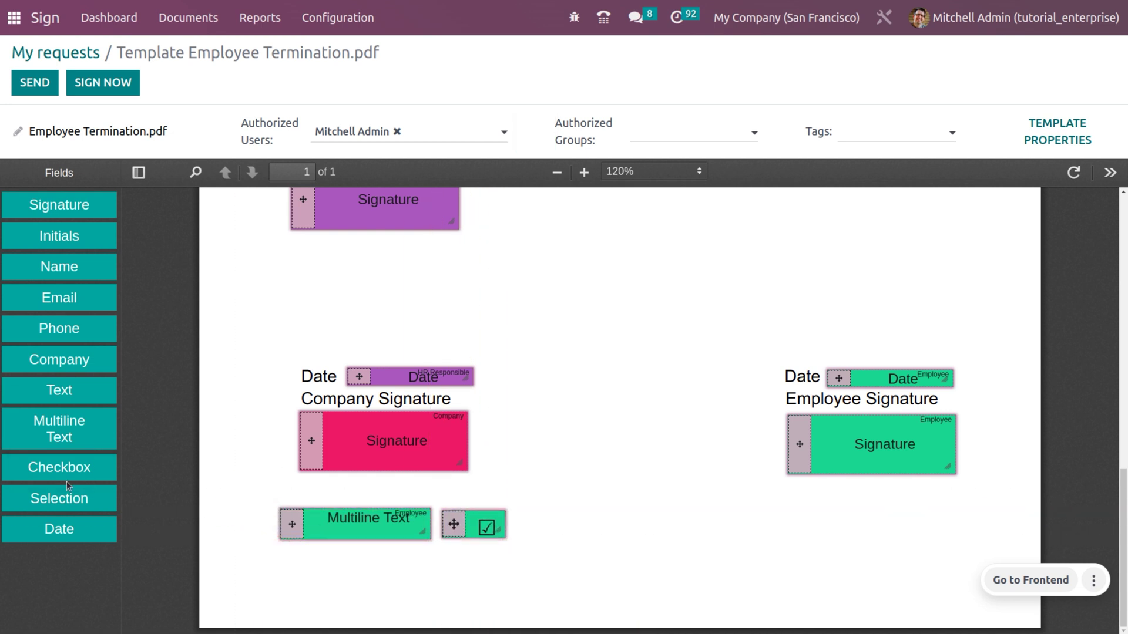
drag(59, 498, 285, 567)
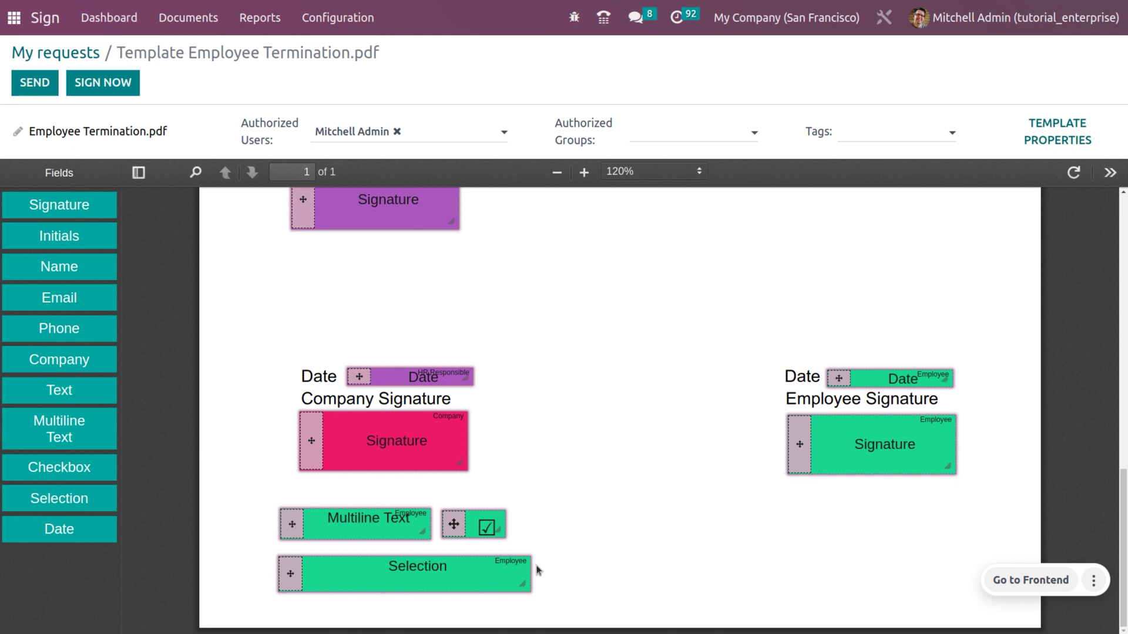
Check the Selection field's options, then delete the Selection field.
click(404, 579)
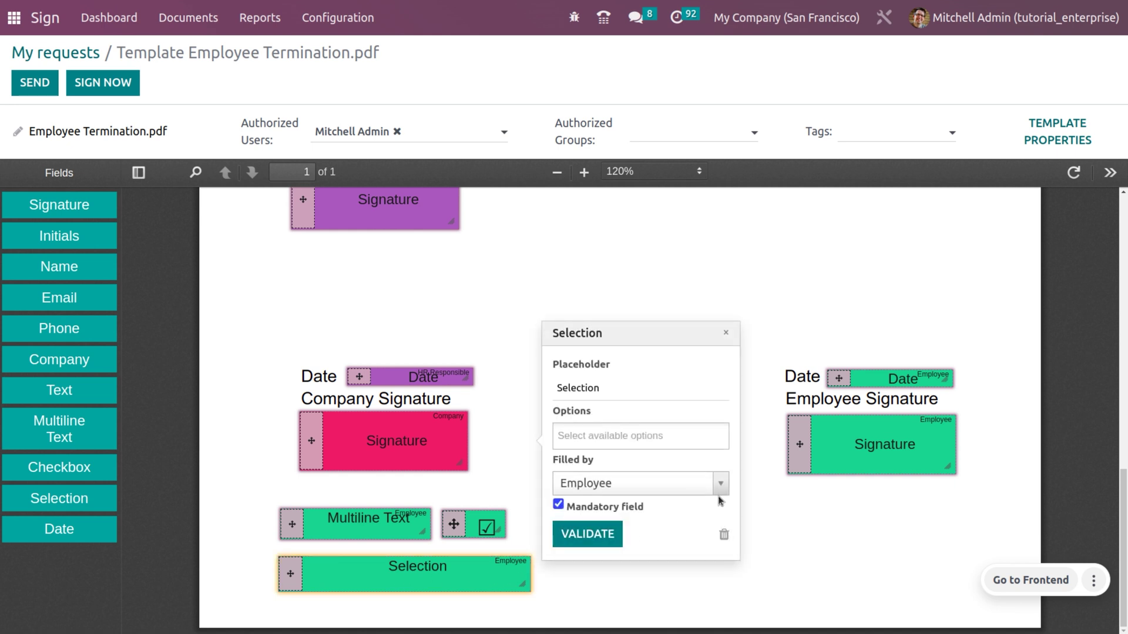
click(640, 430)
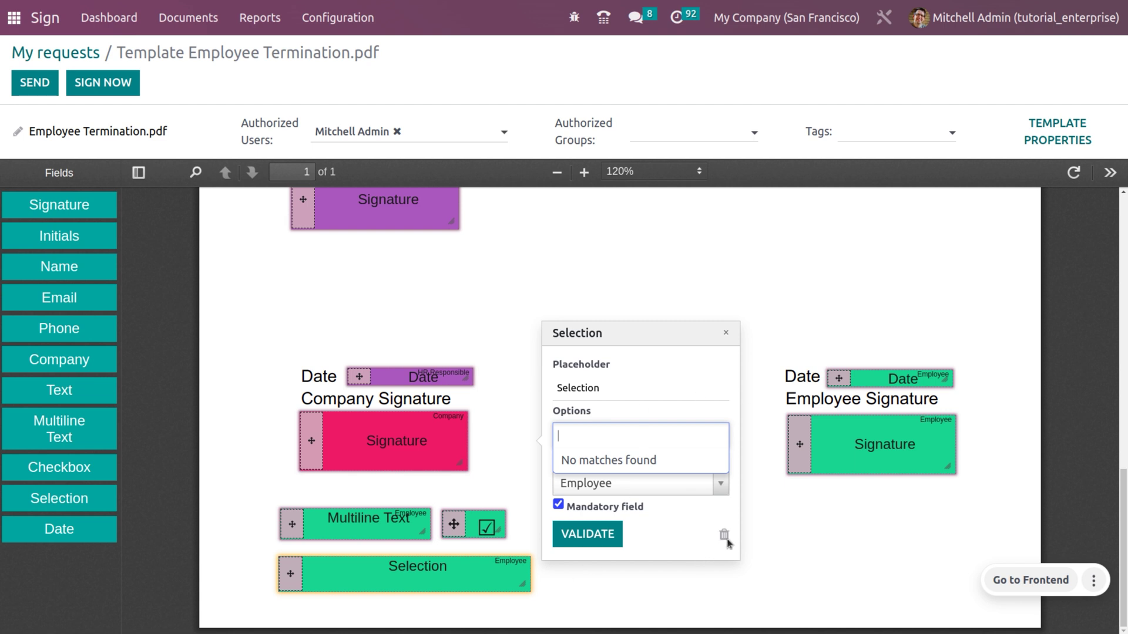
key(Escape)
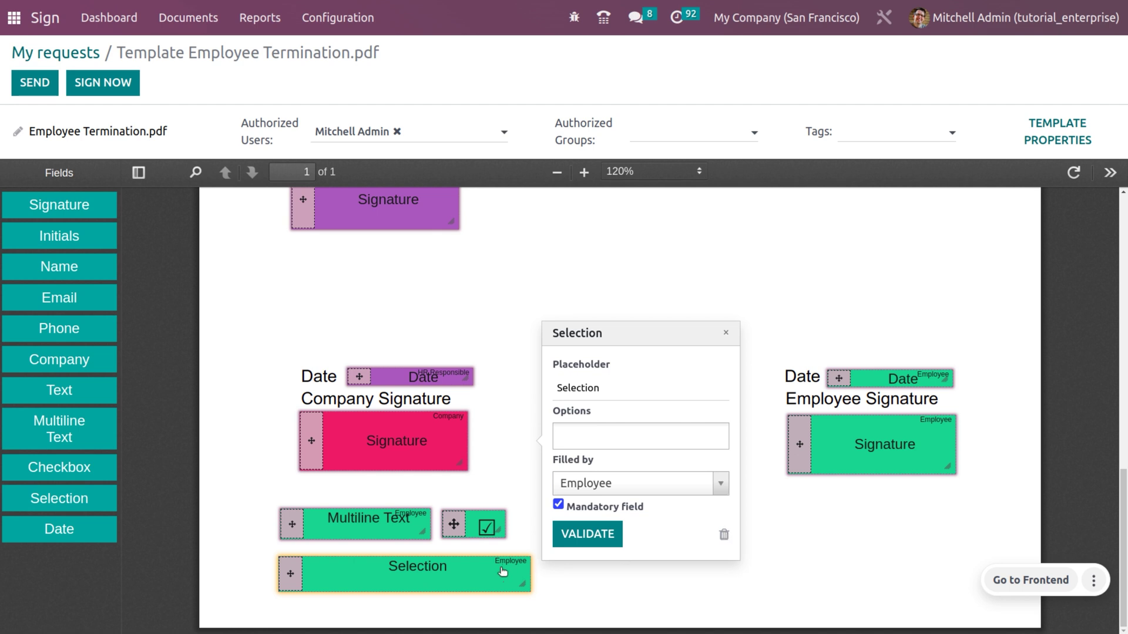
click(722, 535)
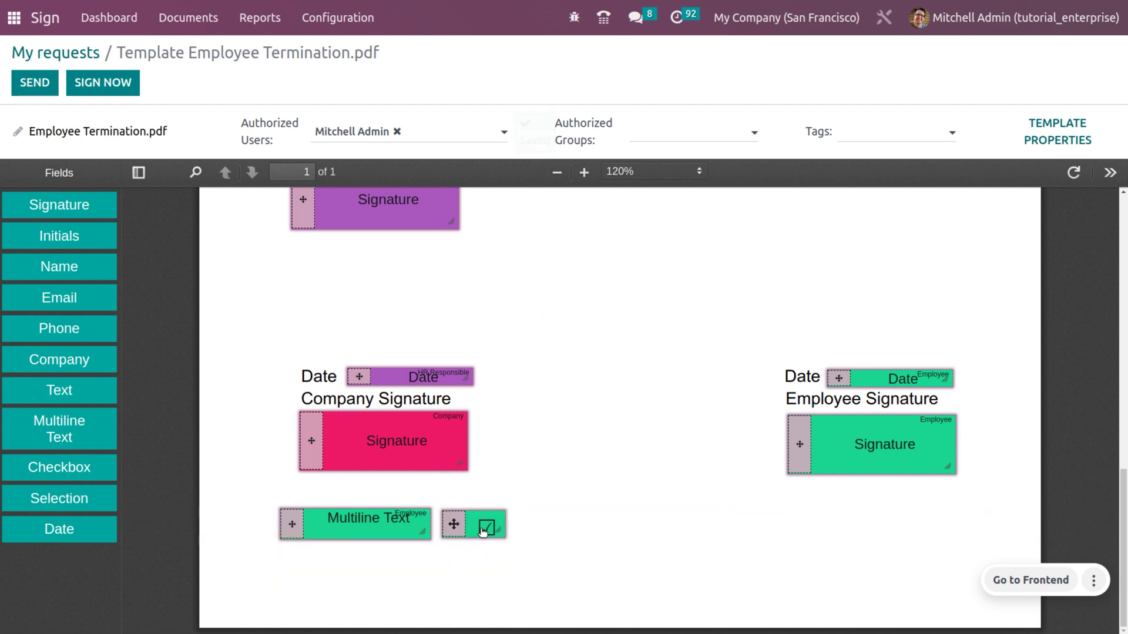
Delete the checkbox and Multiline Text fields from below the signature boxes.
click(483, 529)
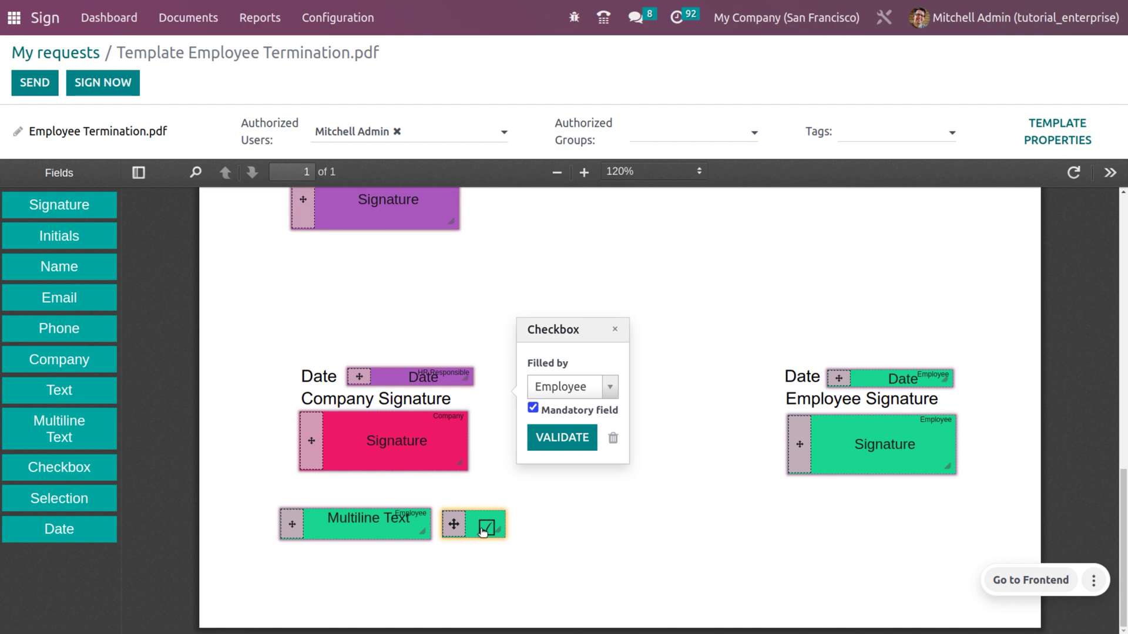
click(612, 439)
click(389, 528)
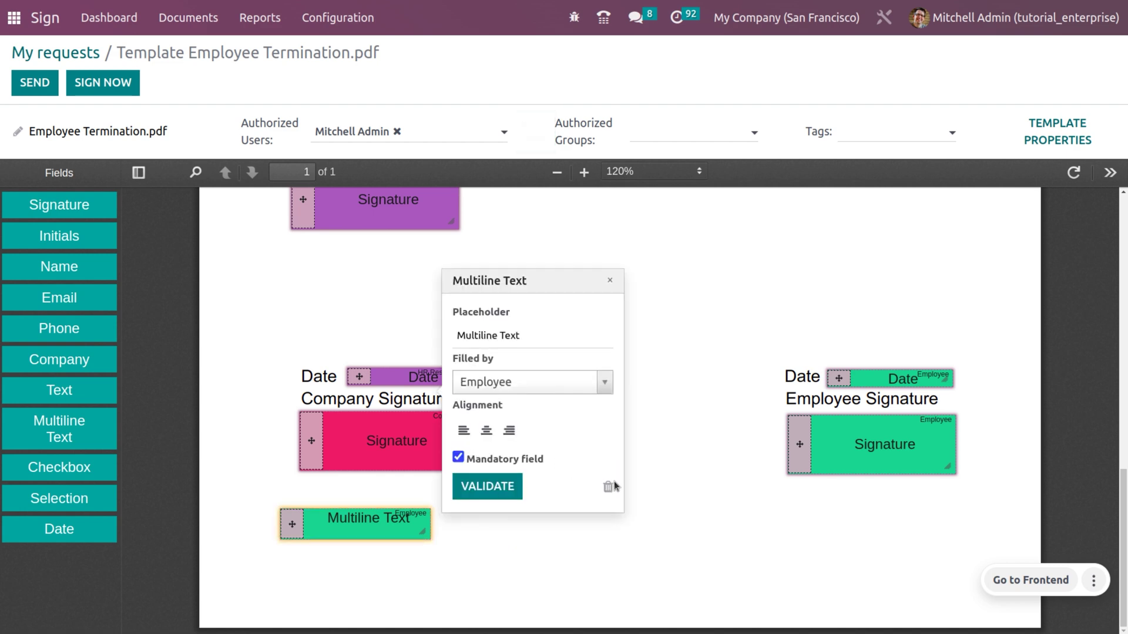
click(609, 488)
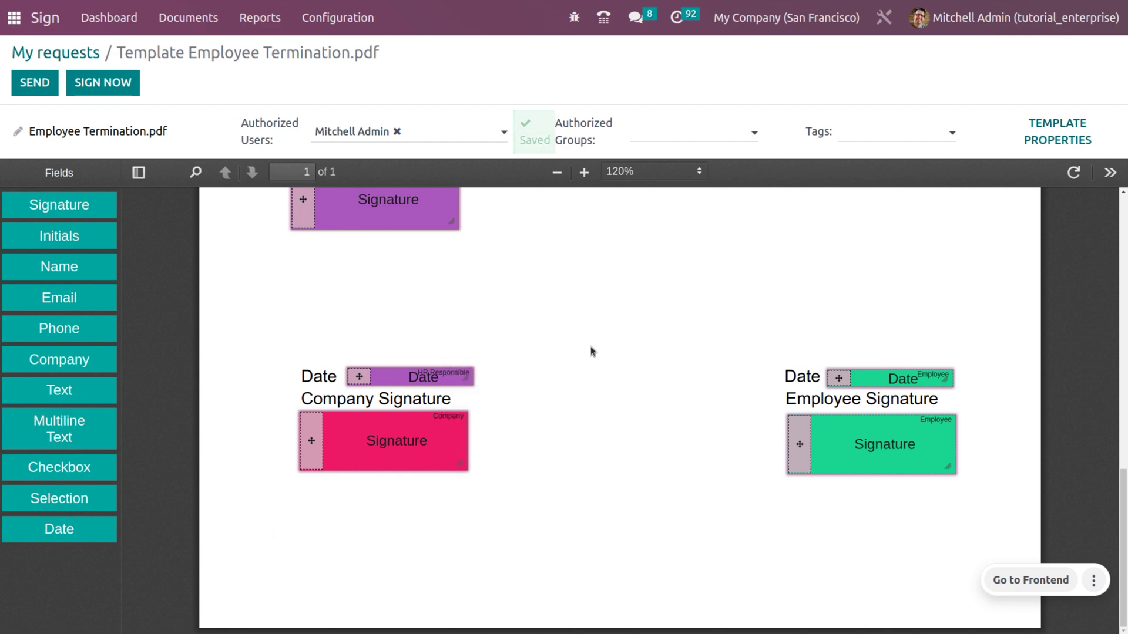
scroll(592, 351, up, 10)
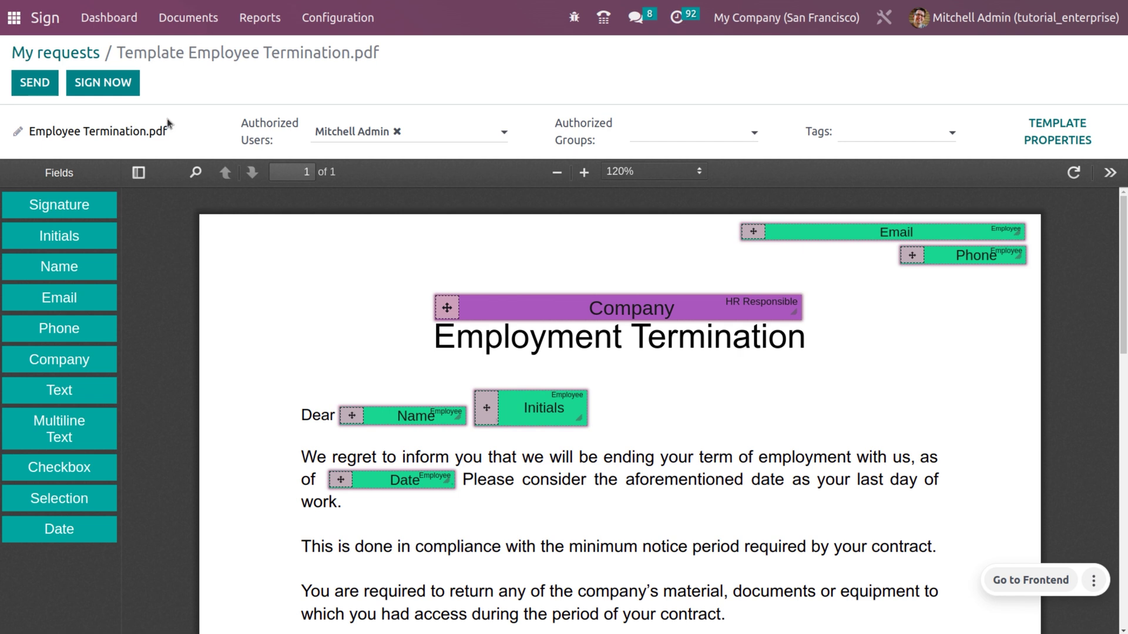
Start a signature request, choosing the Employee and HR Responsible contacts from suggestions.
click(35, 83)
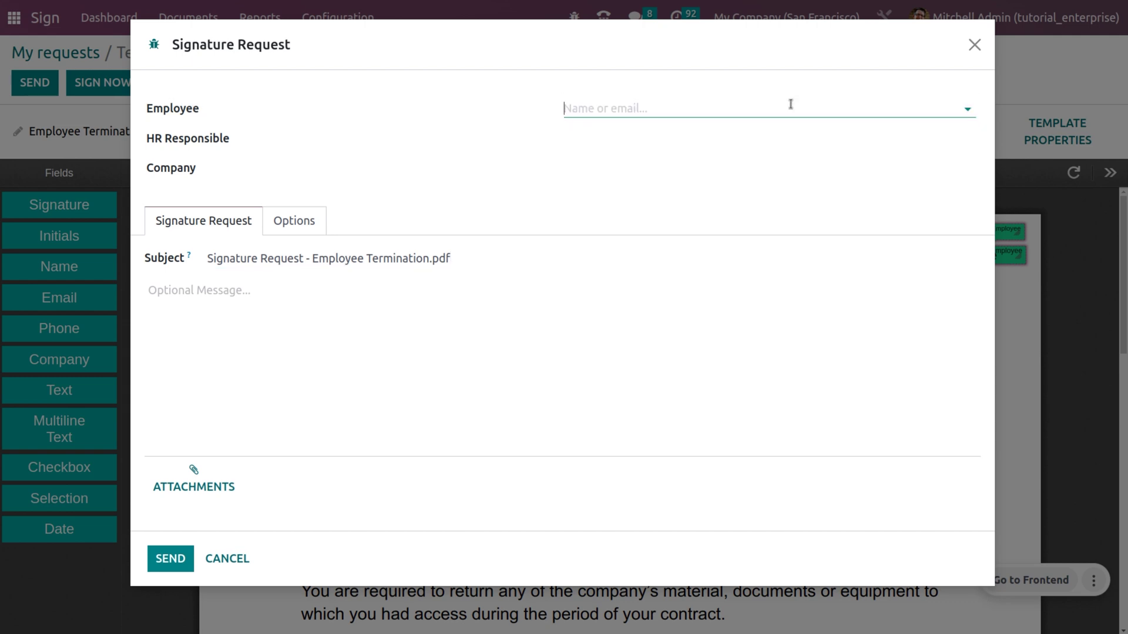
text(jare)
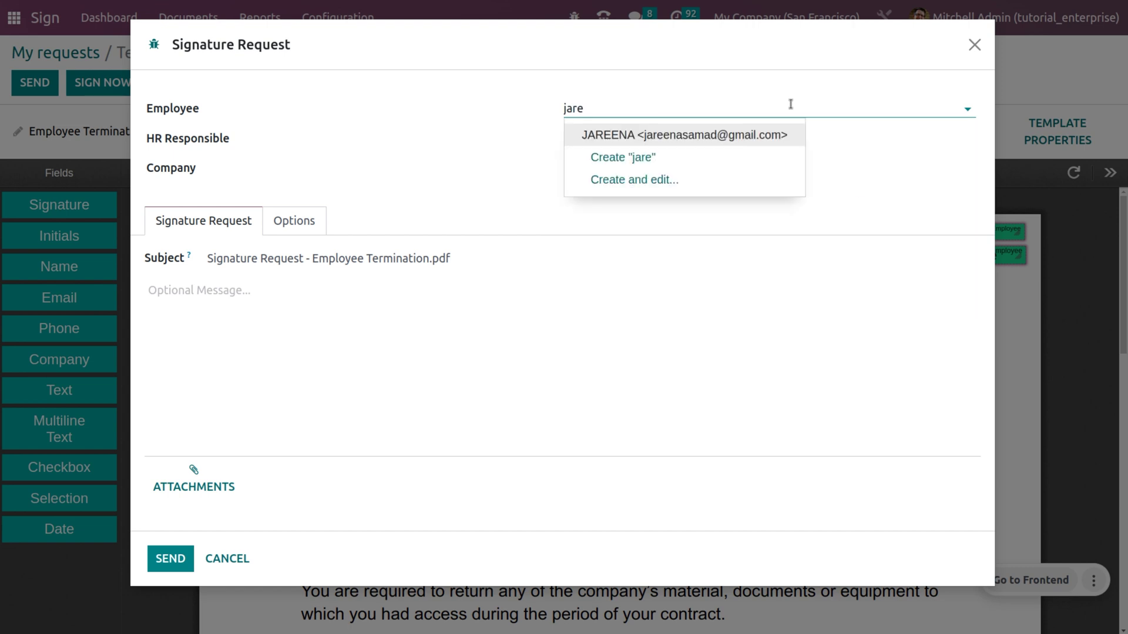
key(Return)
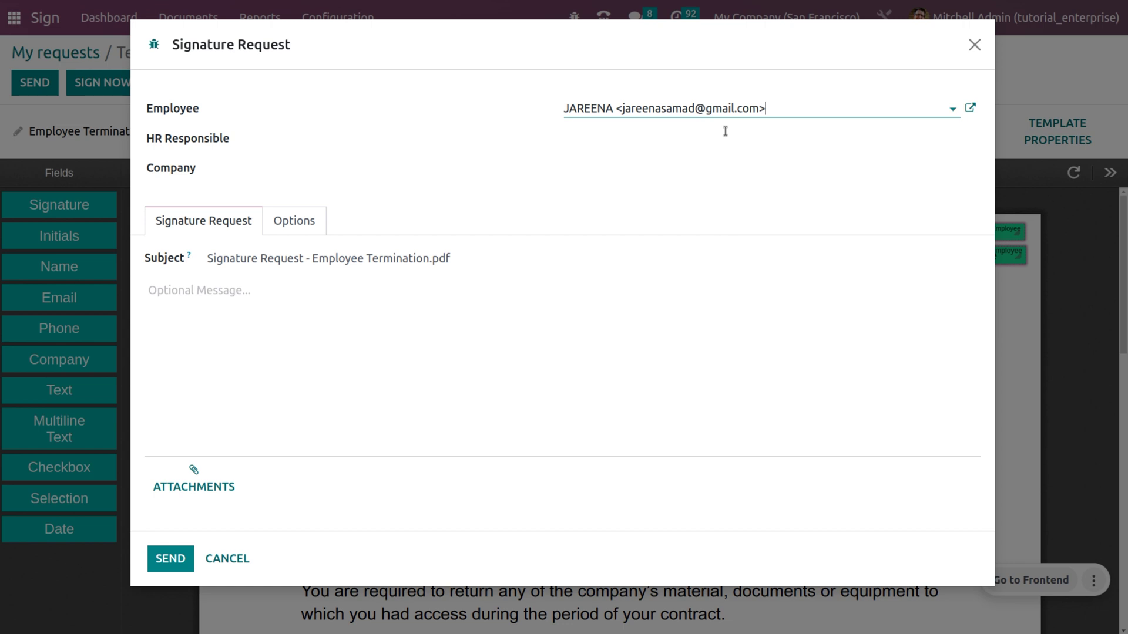
click(762, 140)
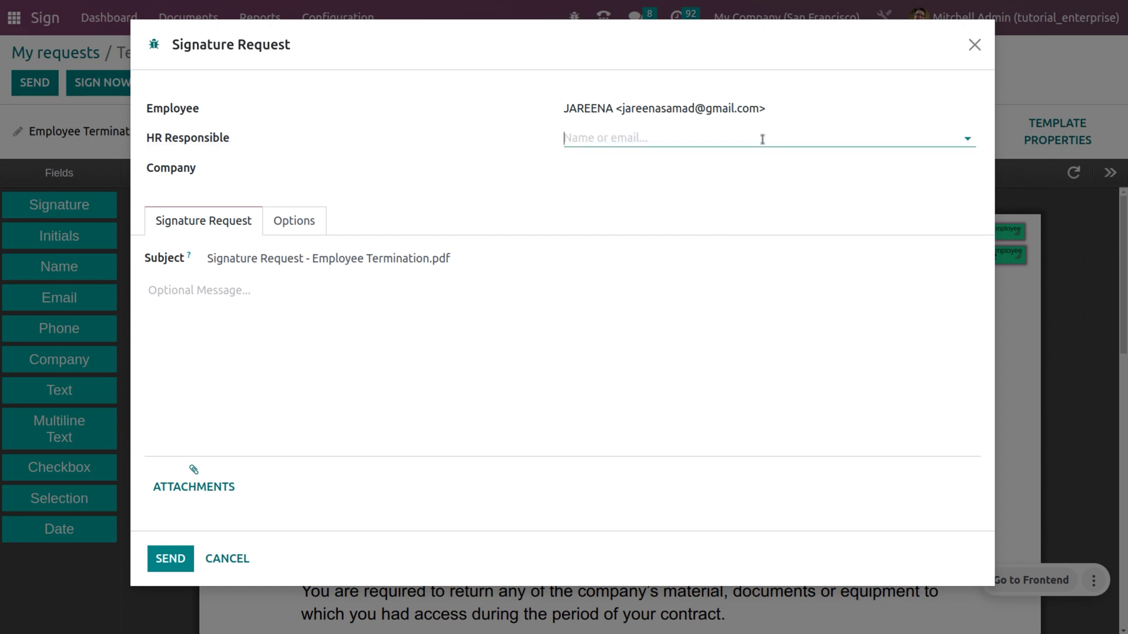
text(ab)
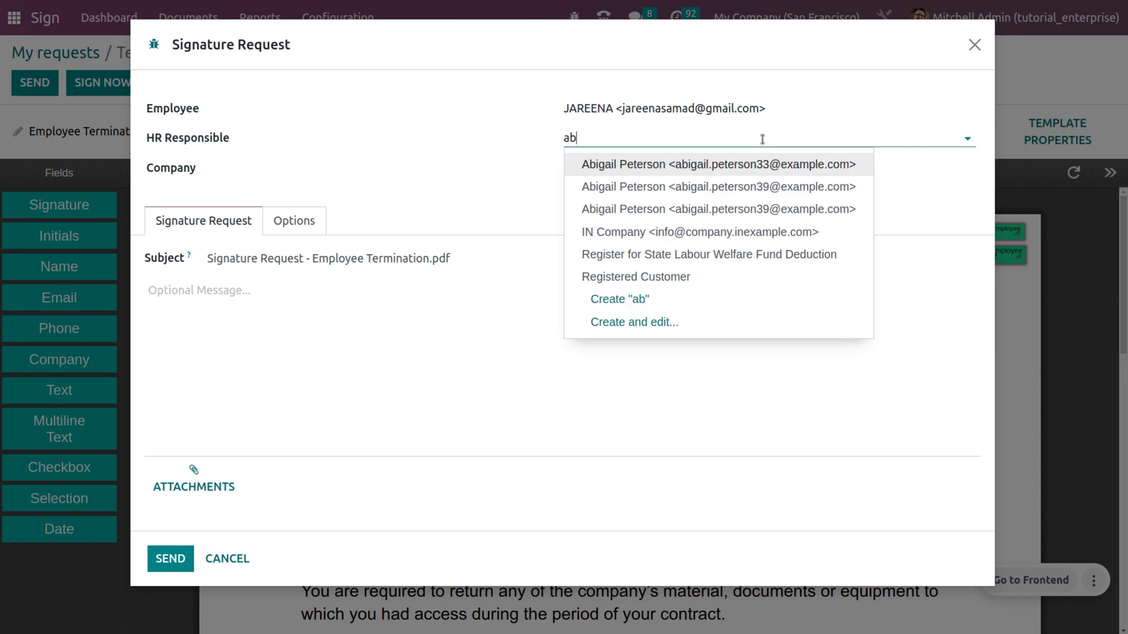
key(Return)
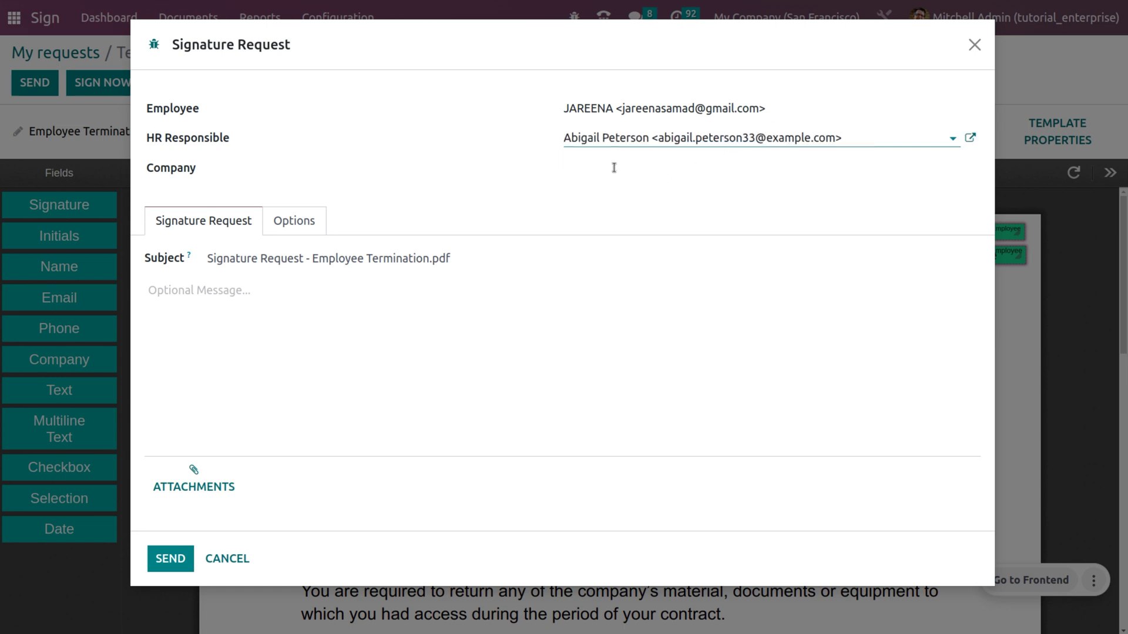
Set My Company (San Francisco) as the Company signer and send the request.
click(614, 168)
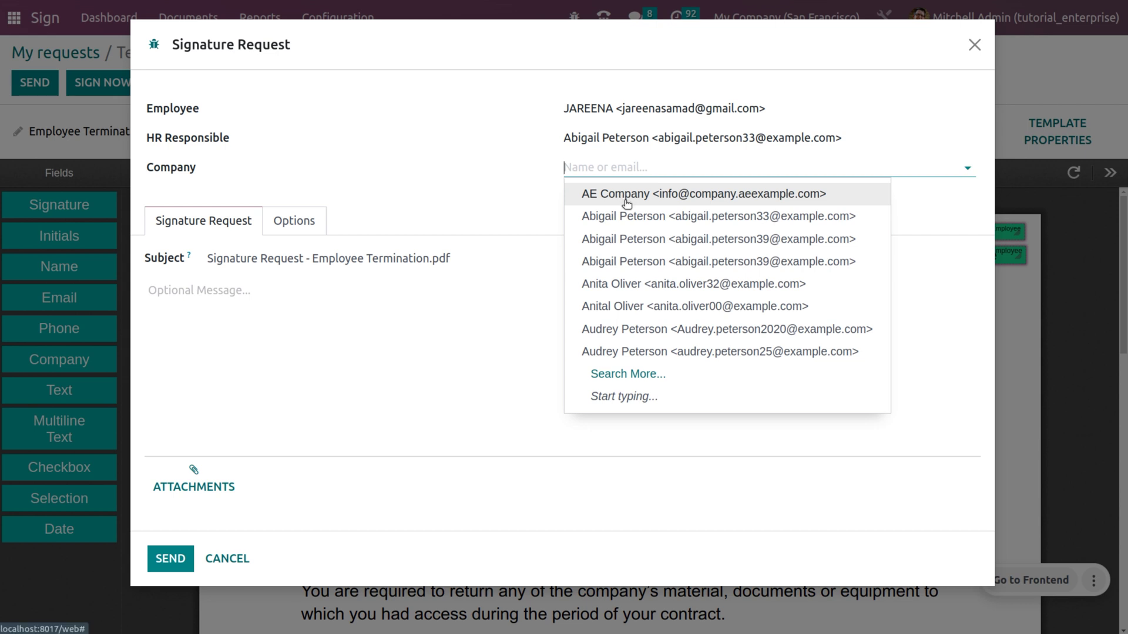
text(my)
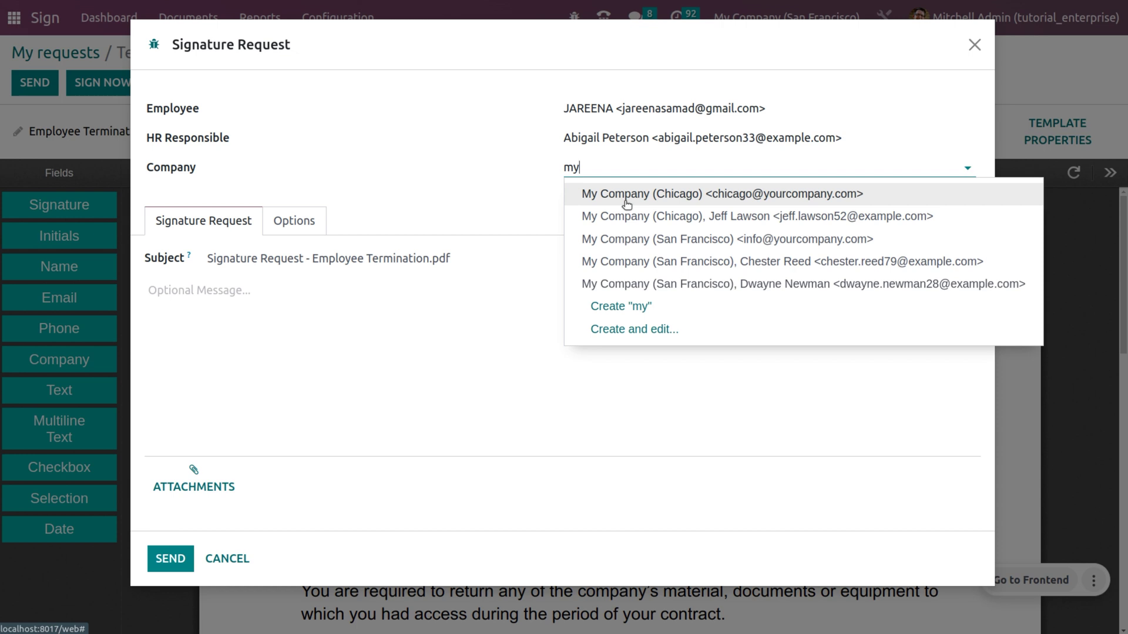
key(Down)
key(Down)
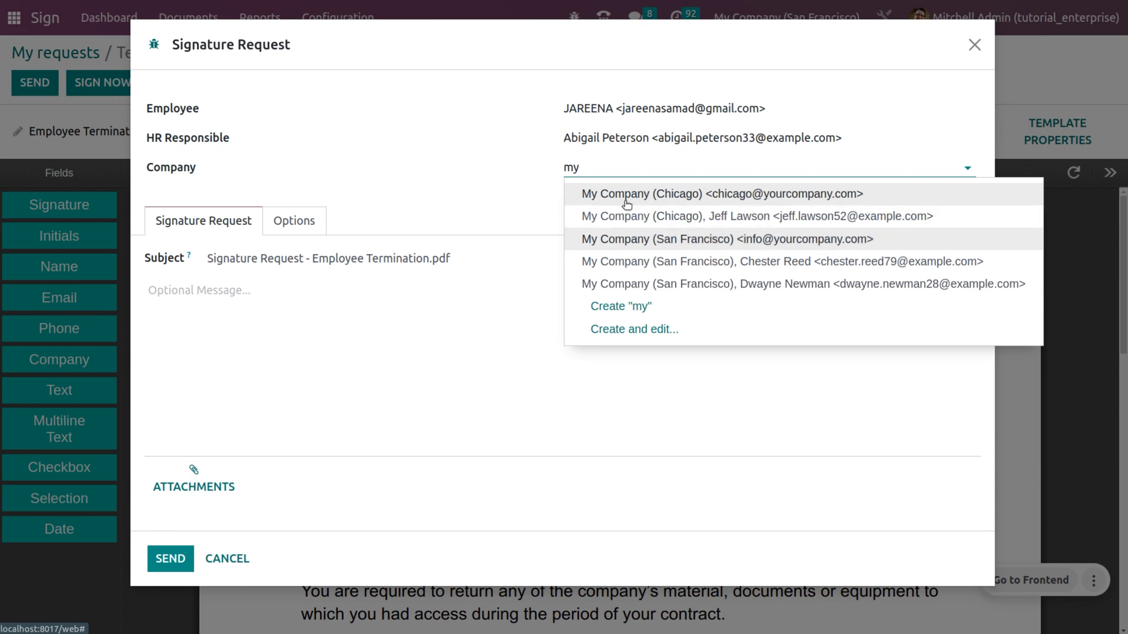
key(Return)
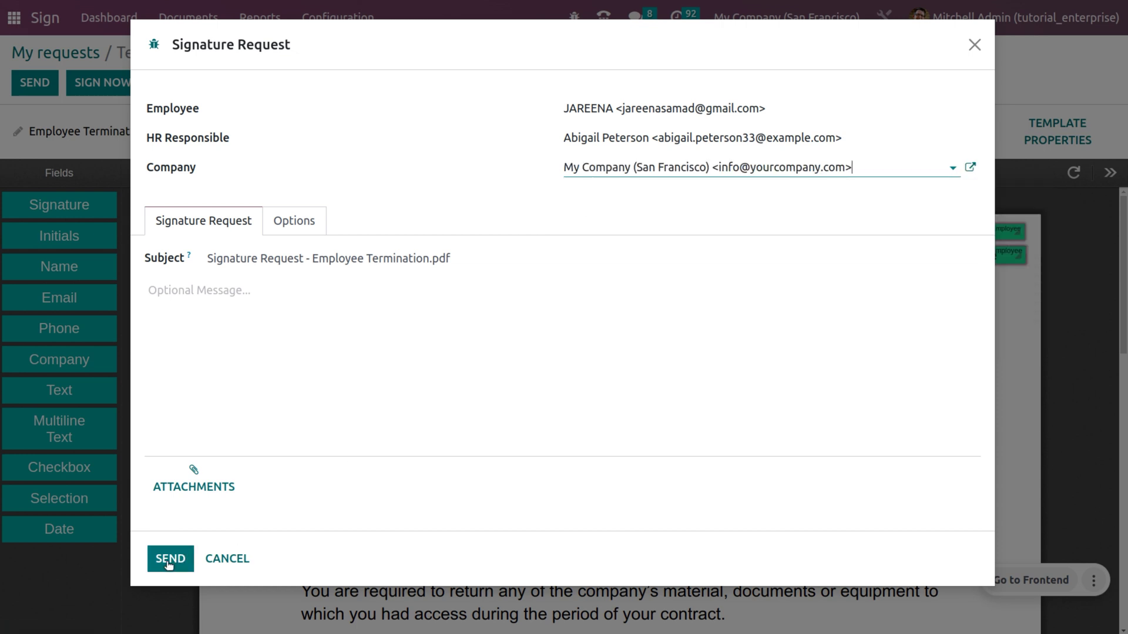
click(169, 561)
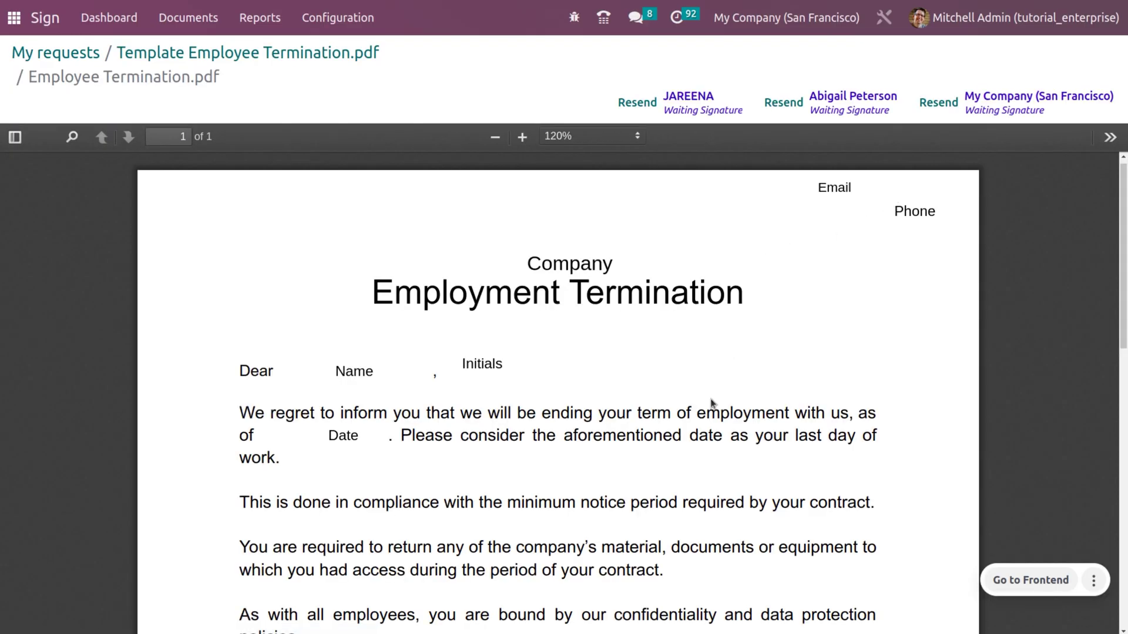
Go to the Templates dashboard and clear the Favorites filter to list all 11 templates.
scroll(515, 470, down, 10)
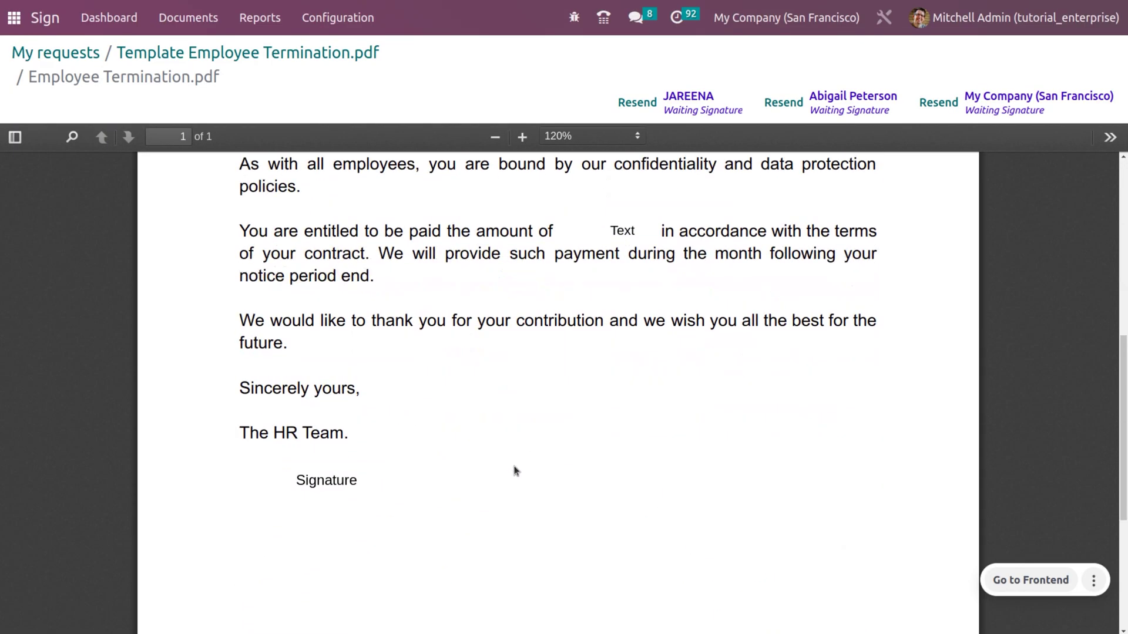
scroll(515, 471, up, 10)
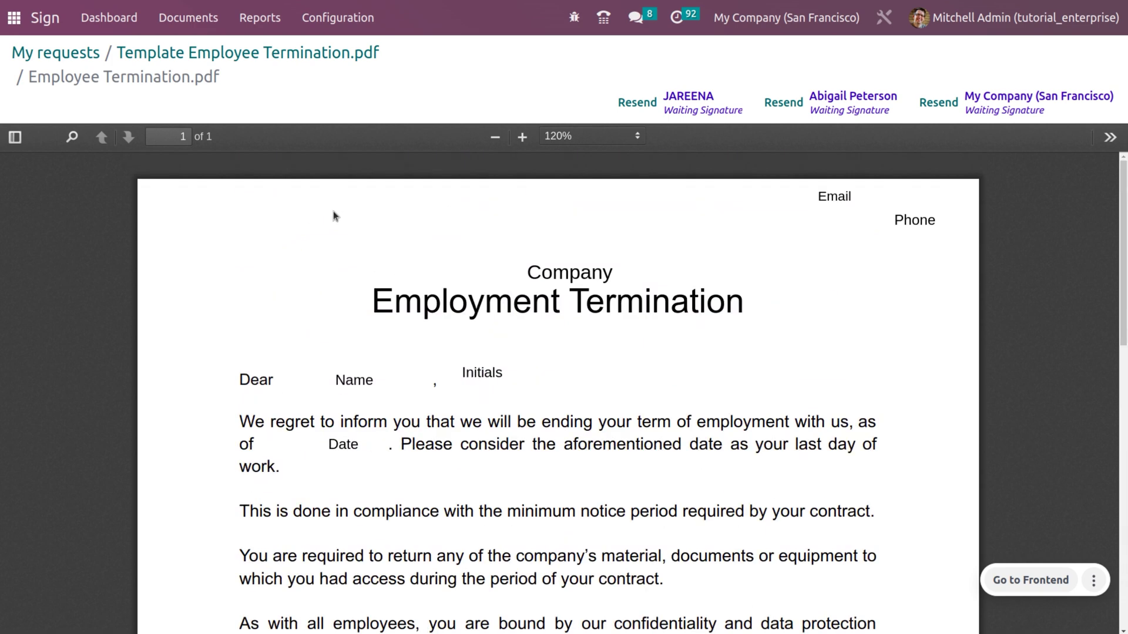
click(87, 52)
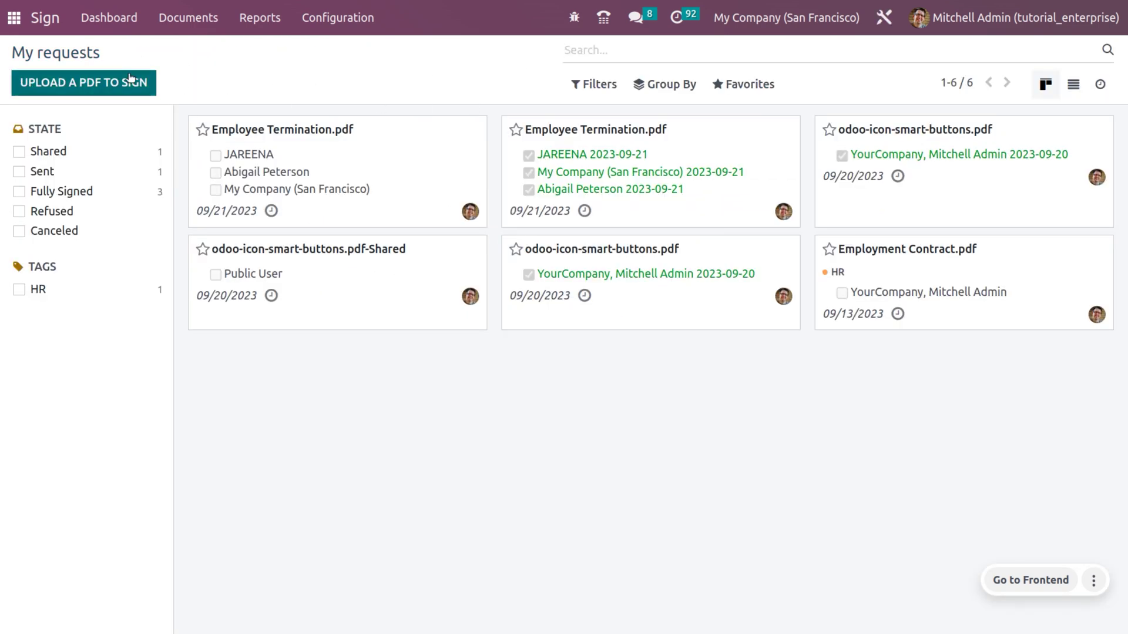
click(132, 18)
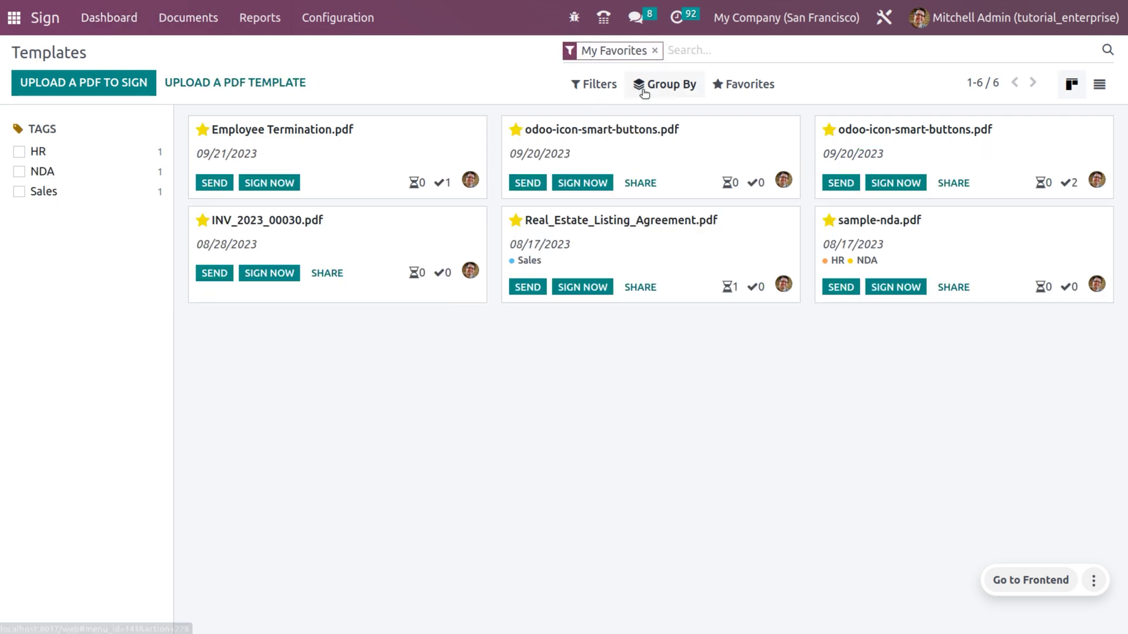
click(655, 50)
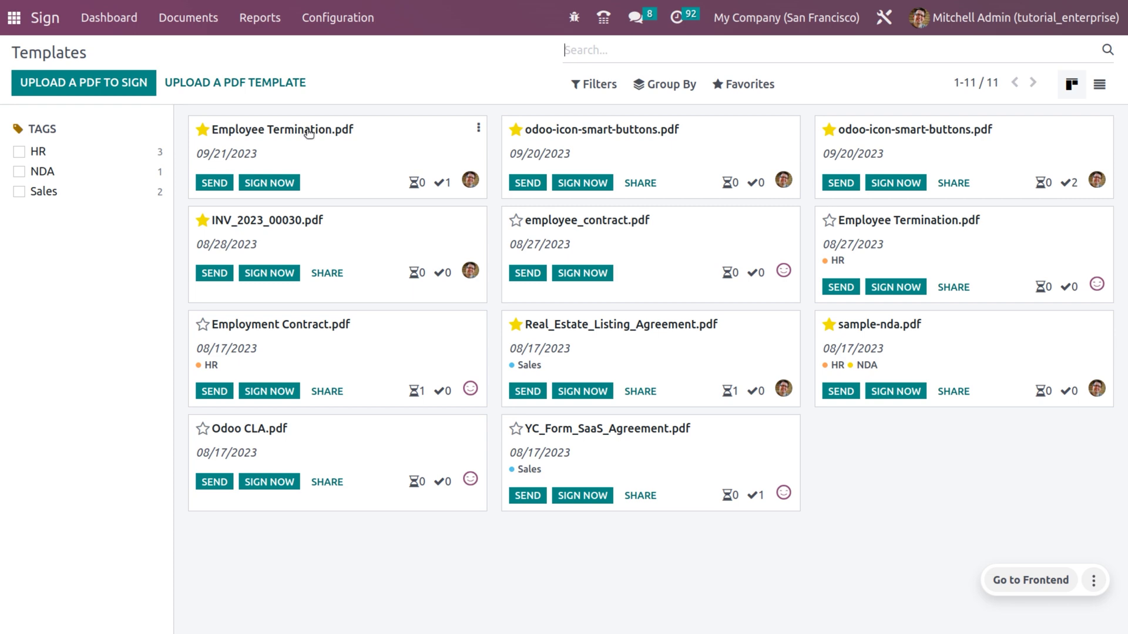
Open the Employee Termination.pdf template and scroll through it.
click(307, 131)
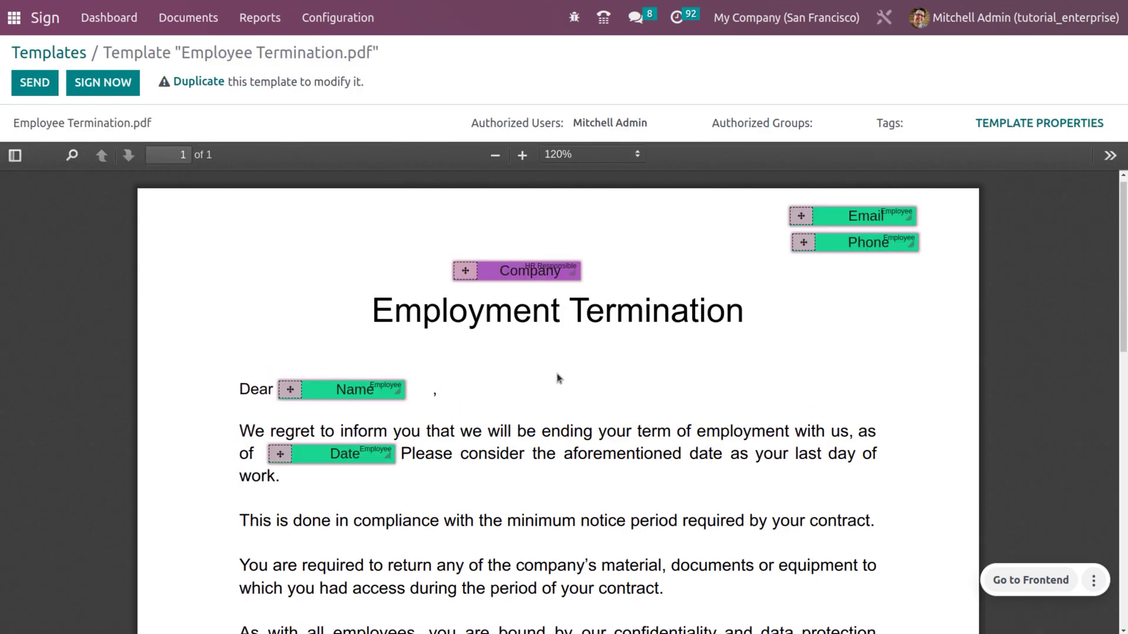
scroll(558, 377, down, 10)
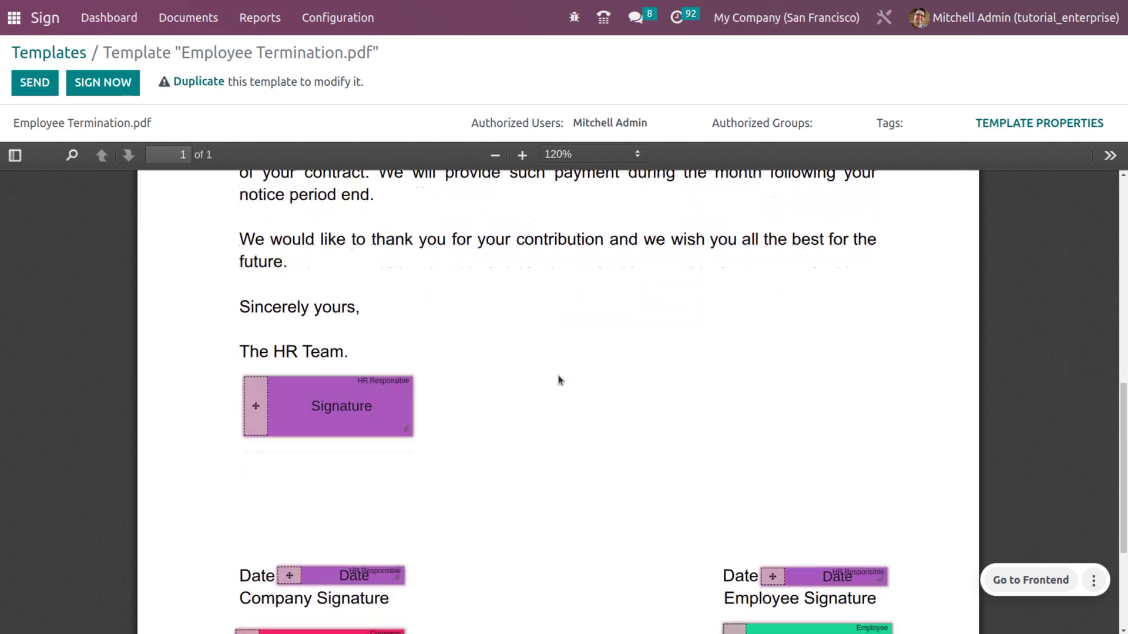
scroll(557, 380, down, 2)
scroll(558, 380, up, 12)
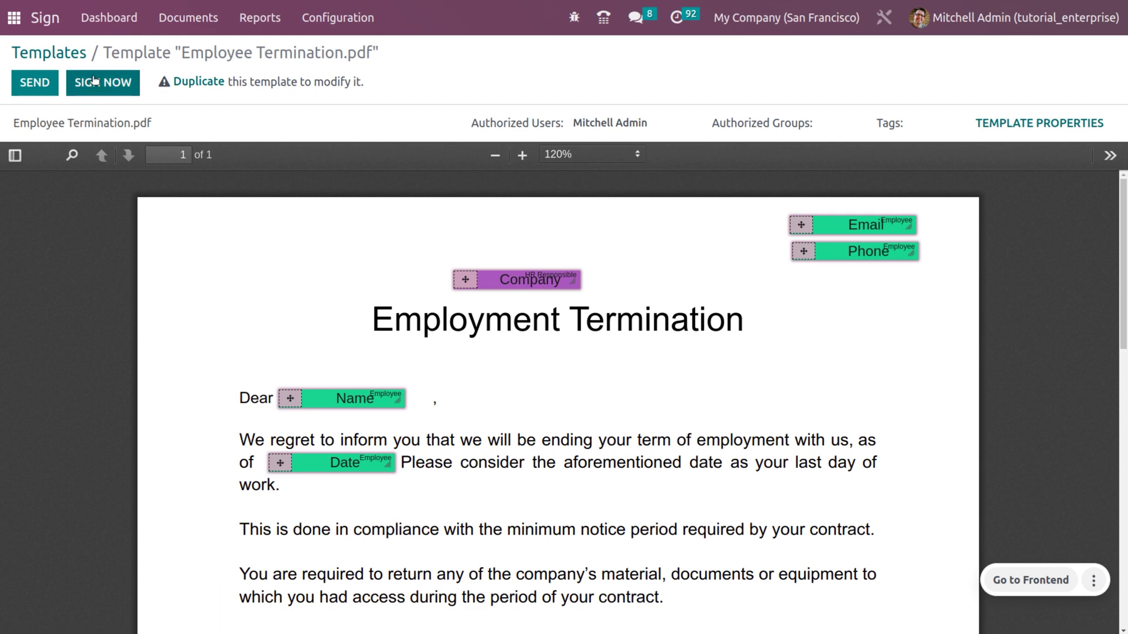
Start a Sign Now request, picking the Employee, Company and HR Responsible contacts.
click(94, 80)
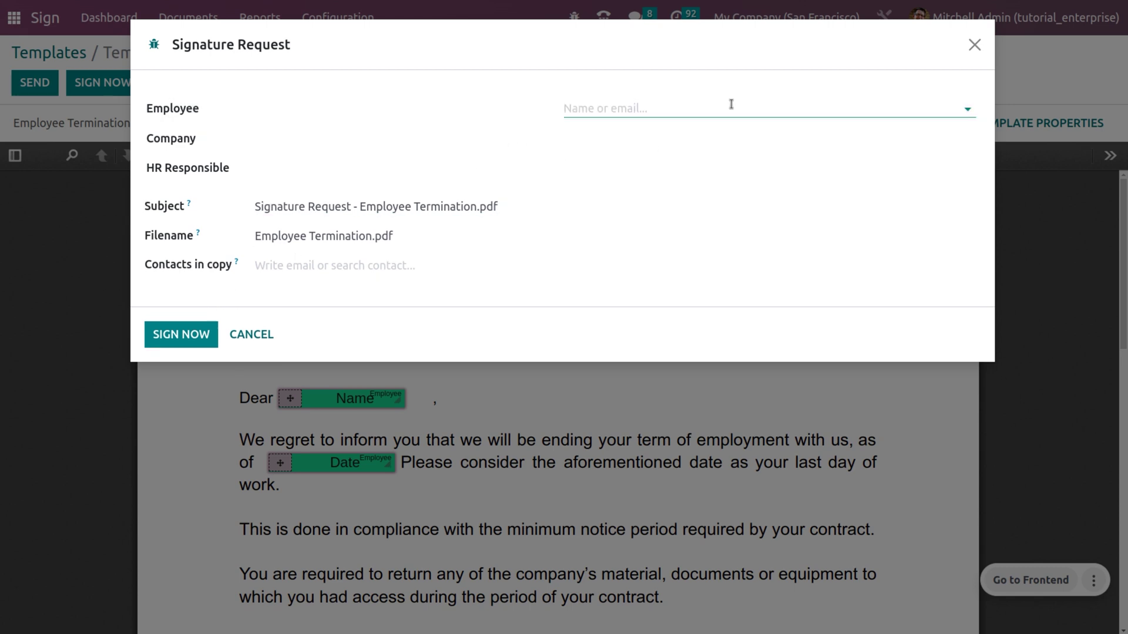
text(j)
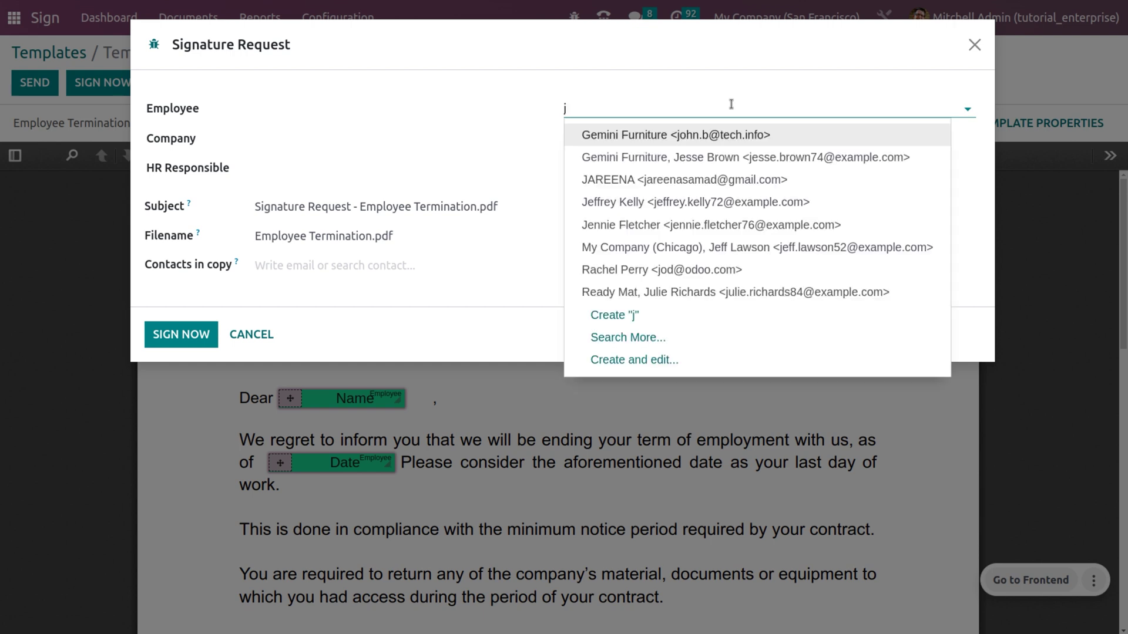
text(are)
key(Return)
click(768, 139)
text(ab)
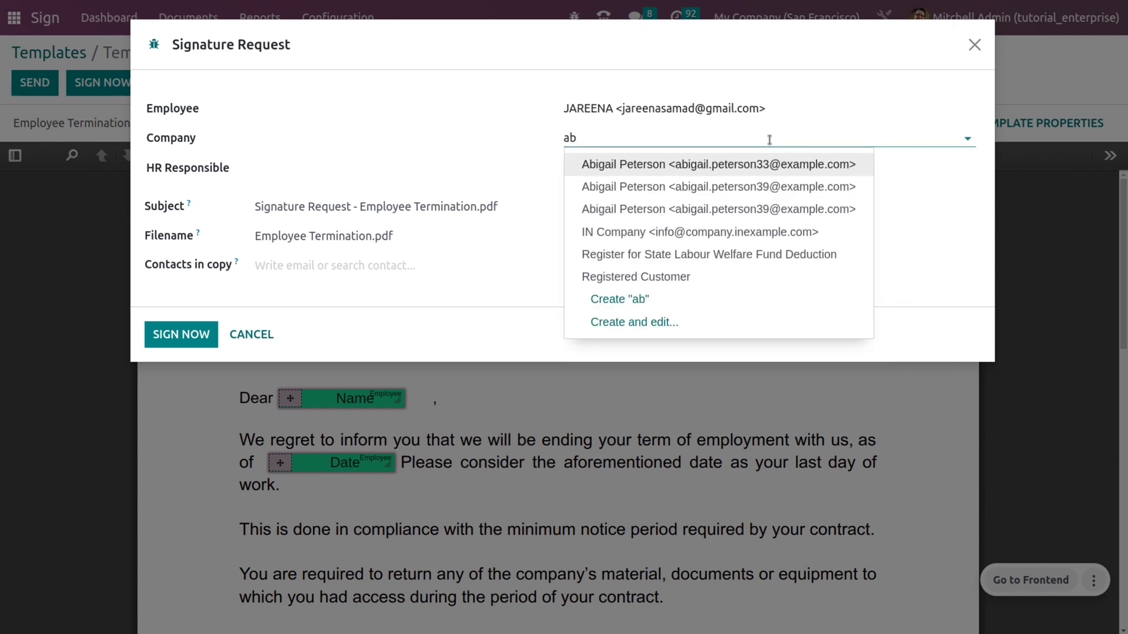
click(644, 201)
click(646, 168)
text(abi)
key(Return)
Change the Company signer to My Company (Chicago) and begin in-person signing.
click(886, 138)
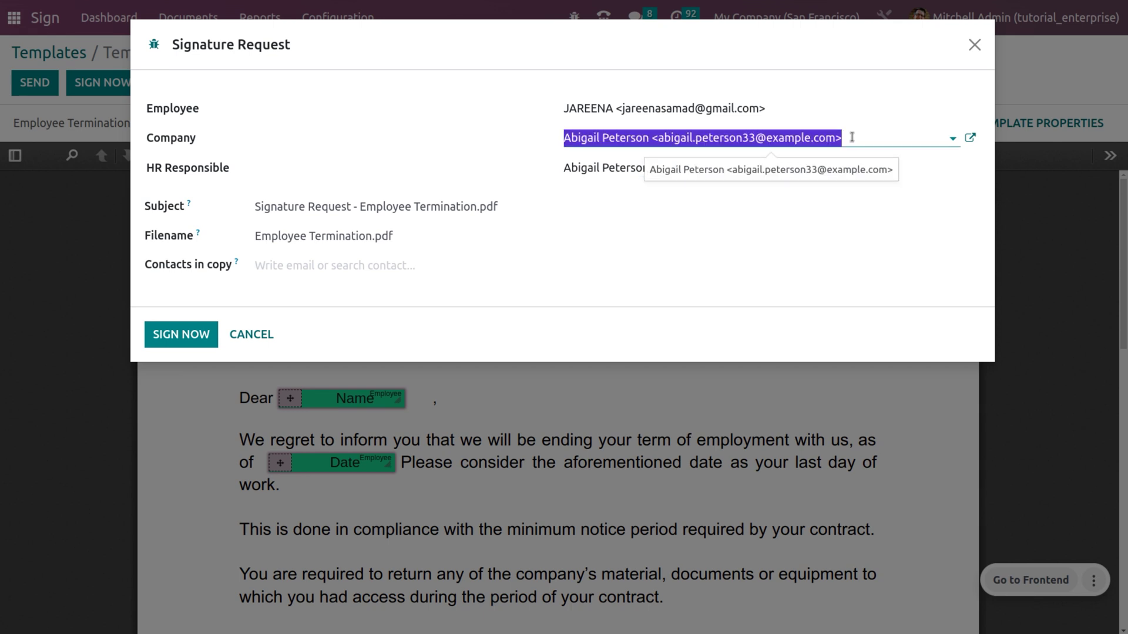
text(my)
click(886, 163)
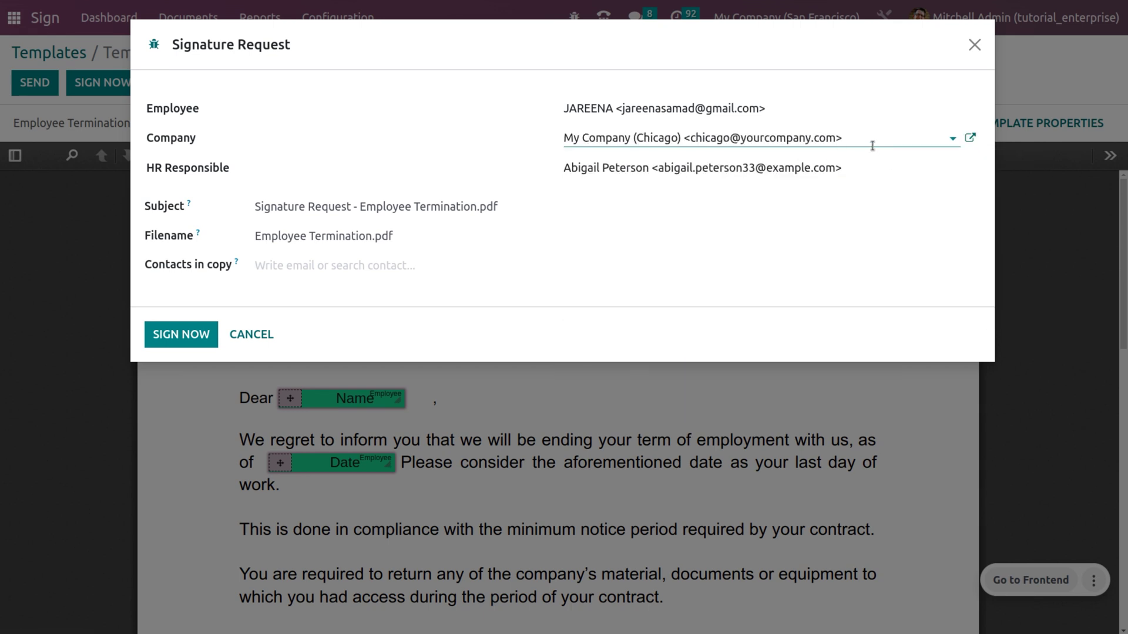
click(196, 332)
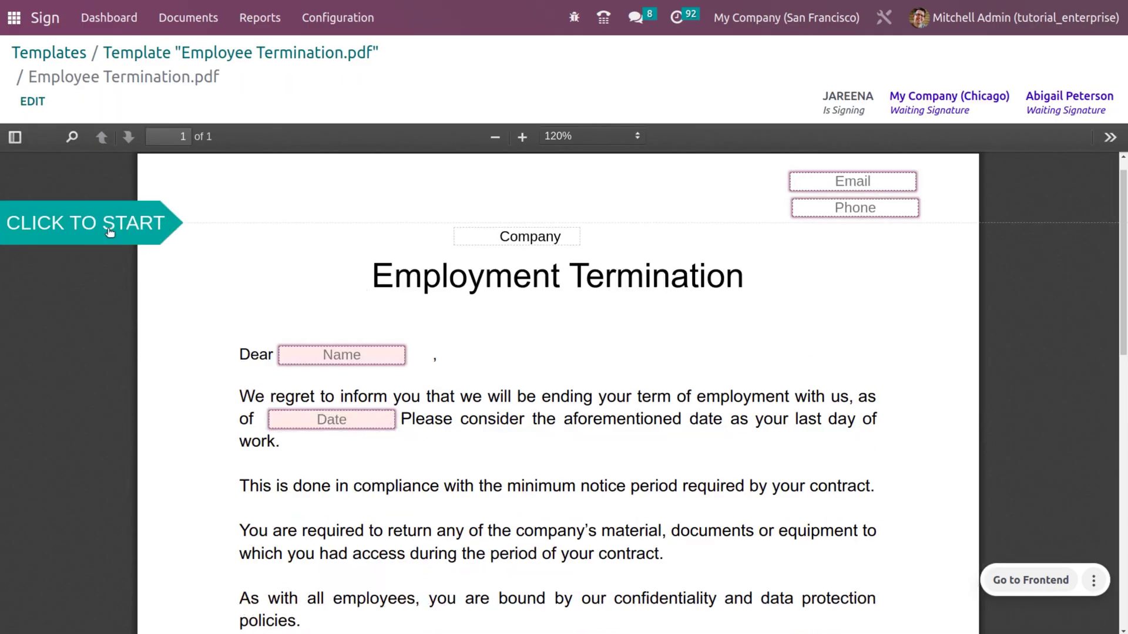
Fill the employee's Name, today's last-day Date, and the amount 25000.
click(109, 231)
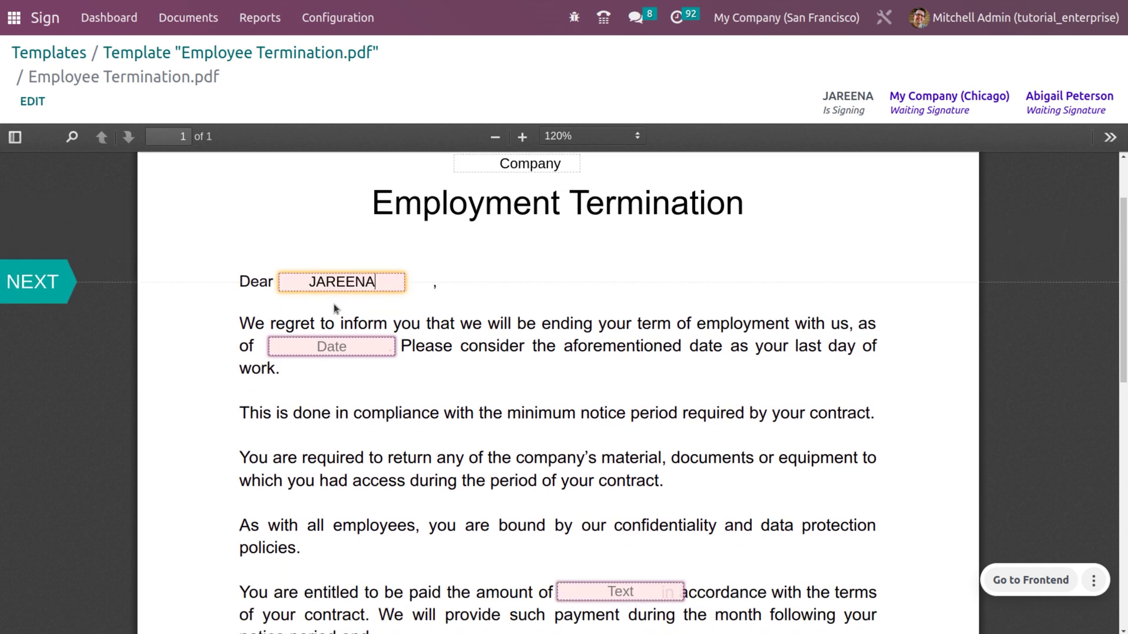
click(337, 350)
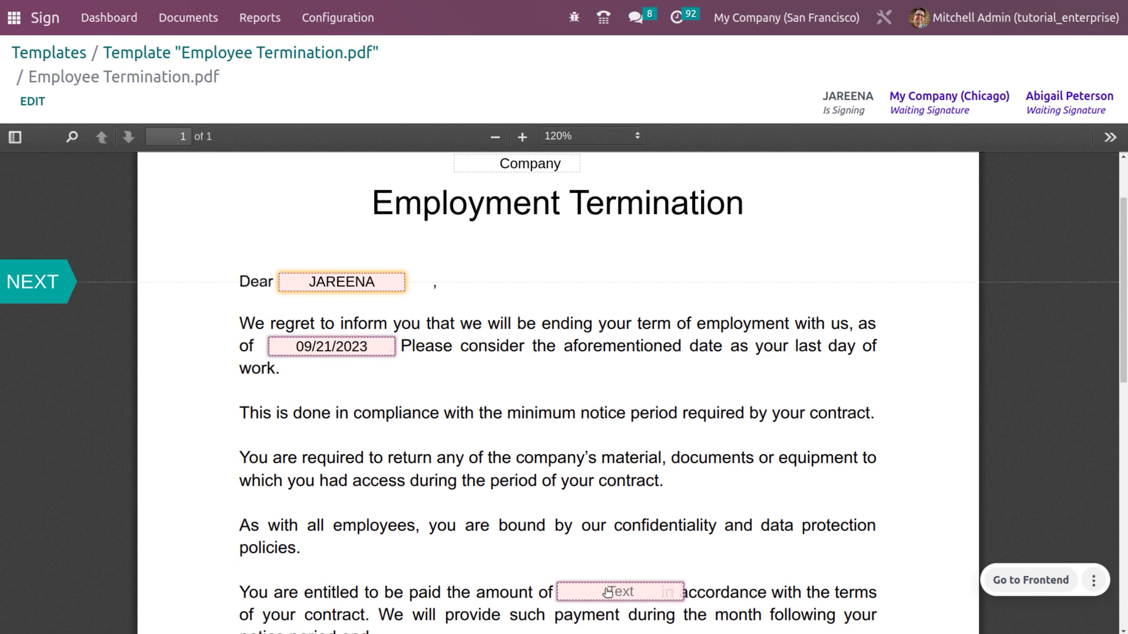
text(25000)
scroll(681, 549, down, 2)
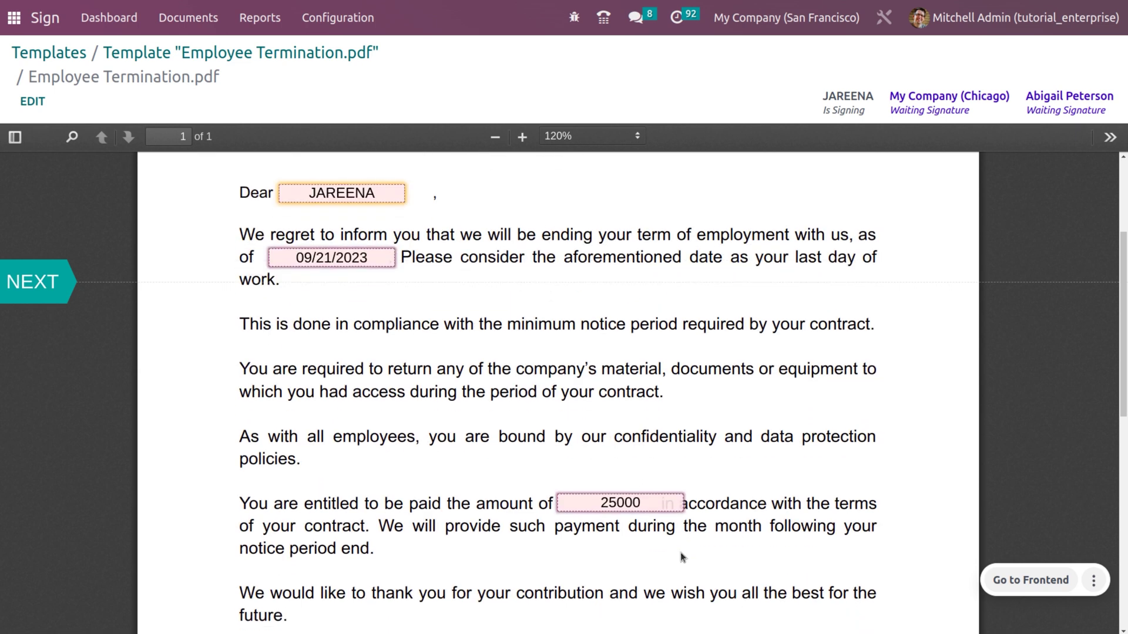
scroll(680, 552, down, 4)
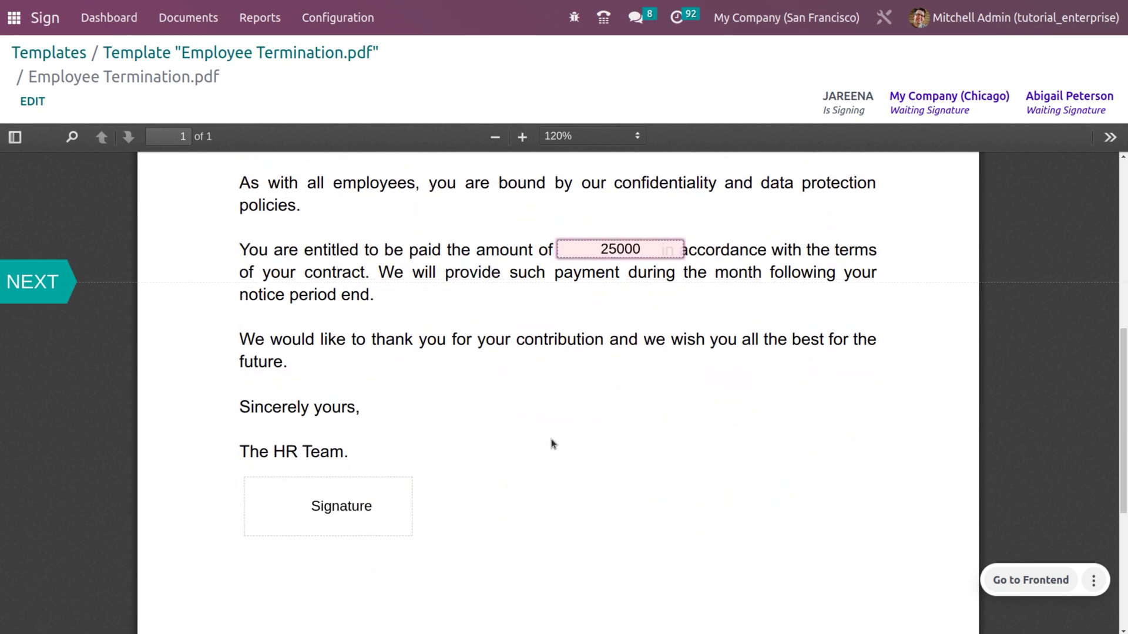
scroll(551, 444, down, 5)
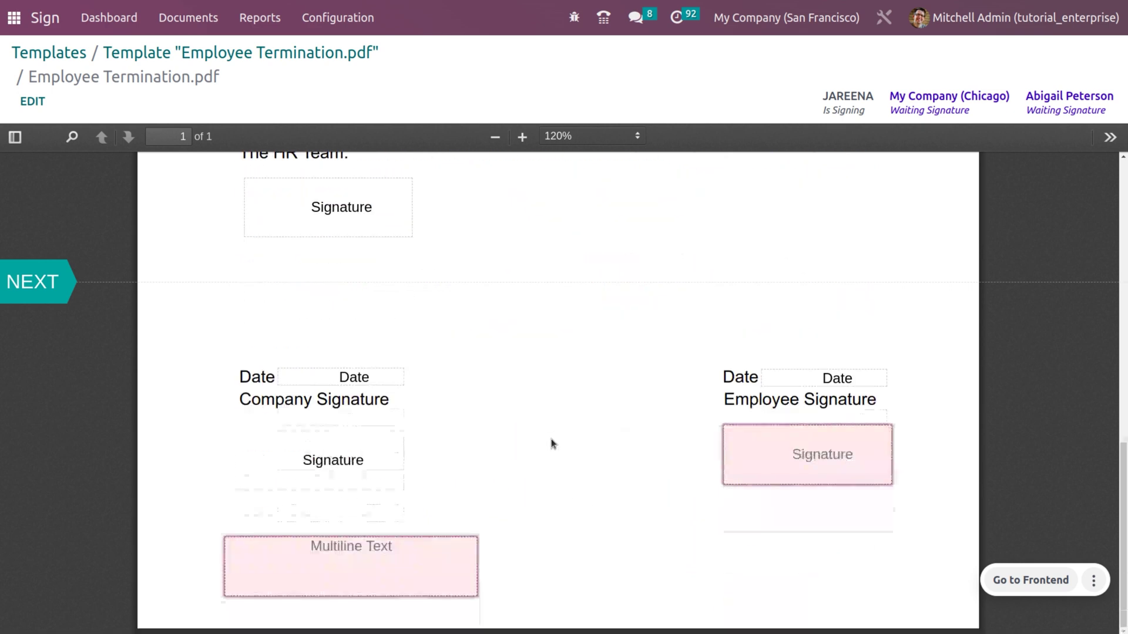
Place the employee signature and fill the Email and the employee's phone number.
click(789, 461)
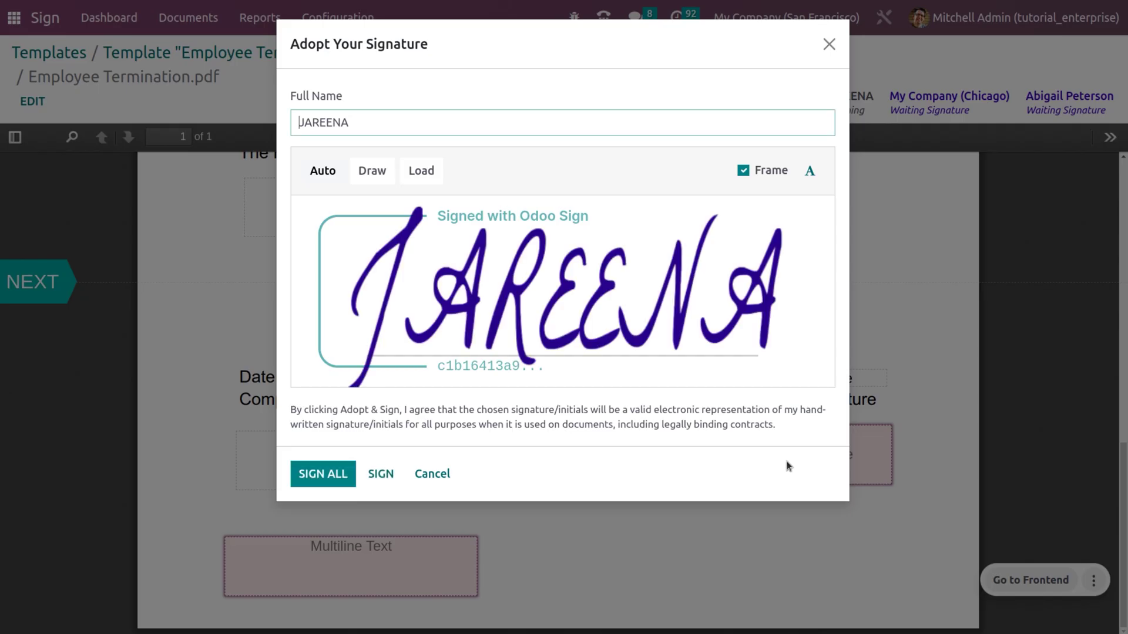
click(380, 475)
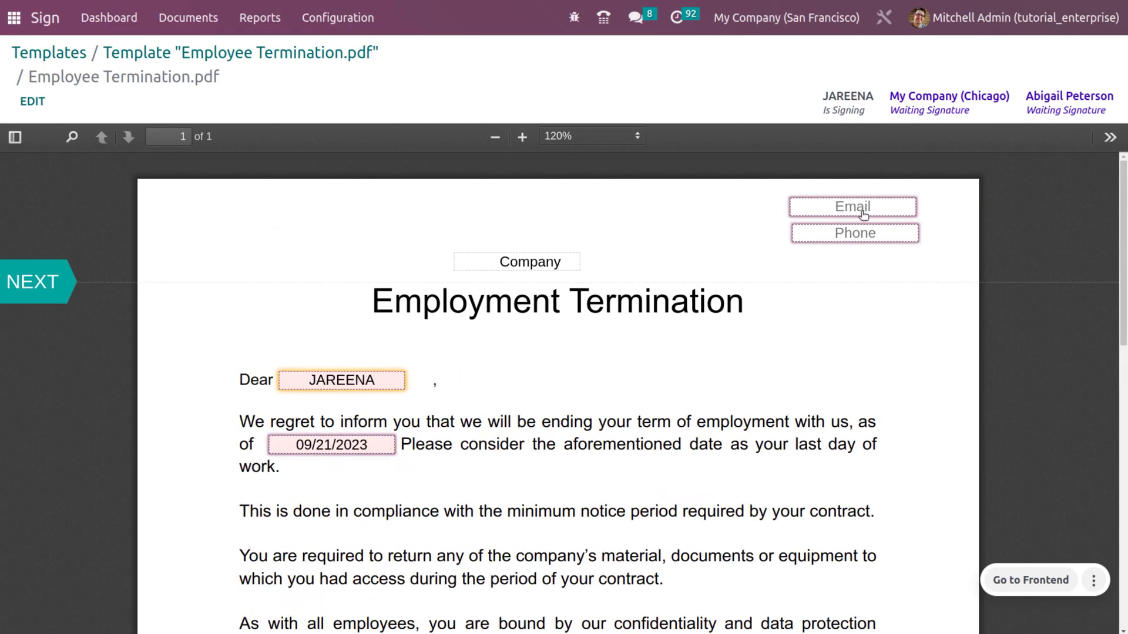
click(865, 210)
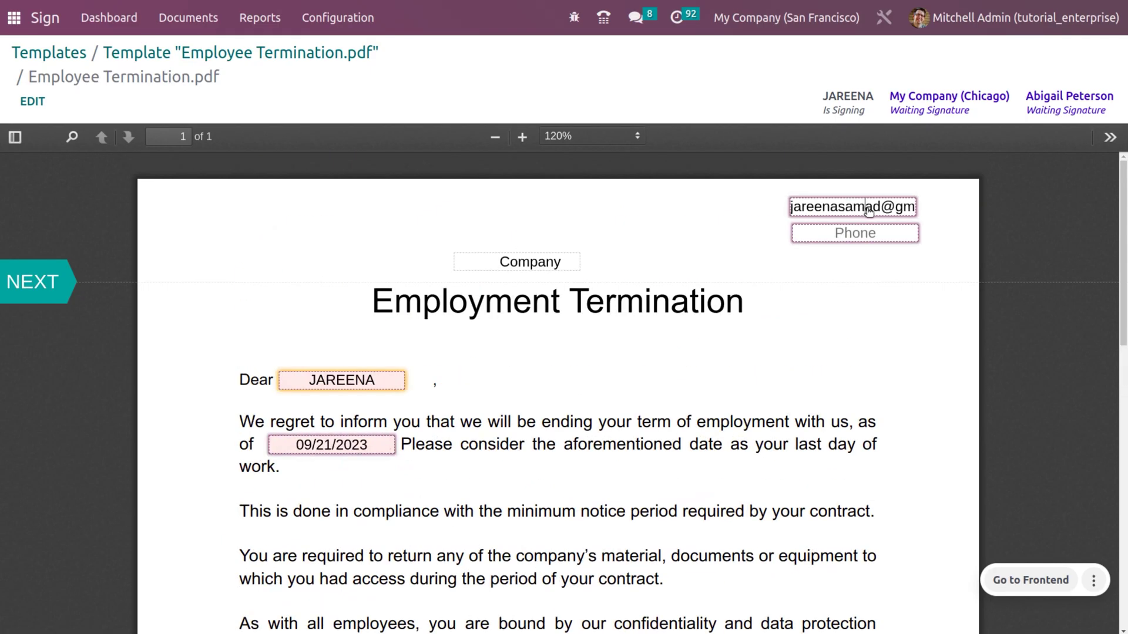
click(849, 234)
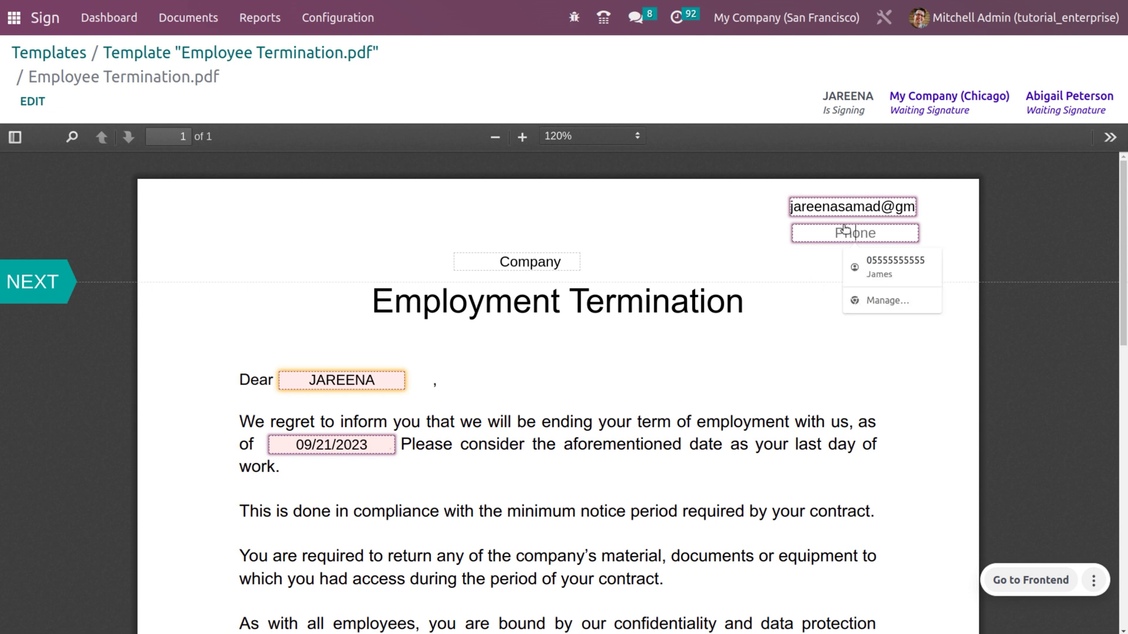
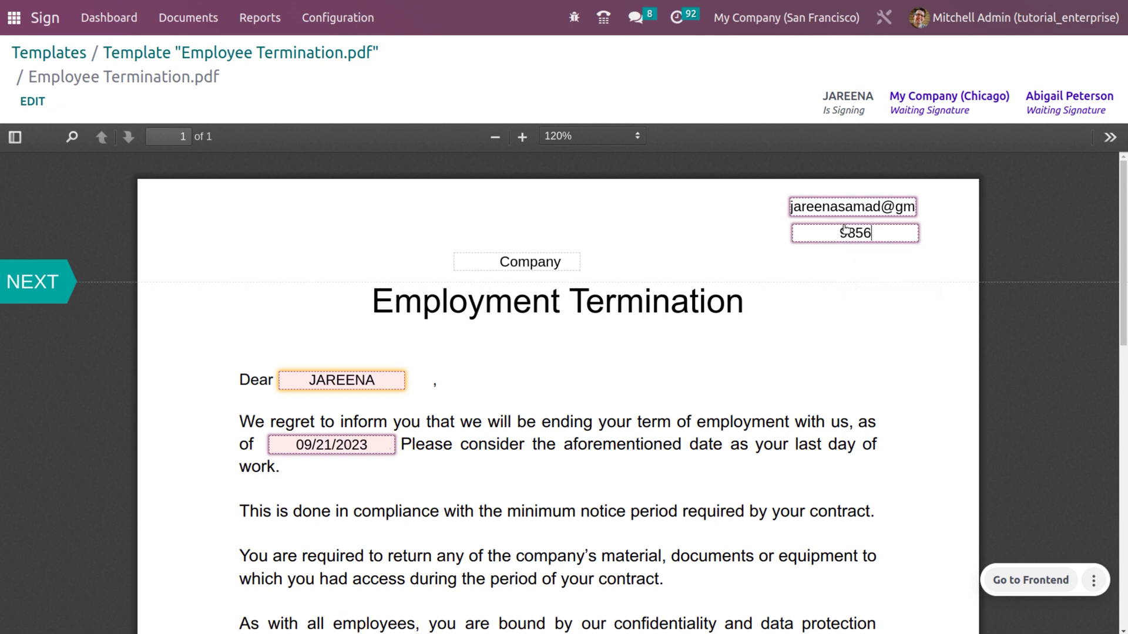
Write "Thanks & Regards" in the multiline note box and validate the employee's part.
scroll(506, 549, down, 10)
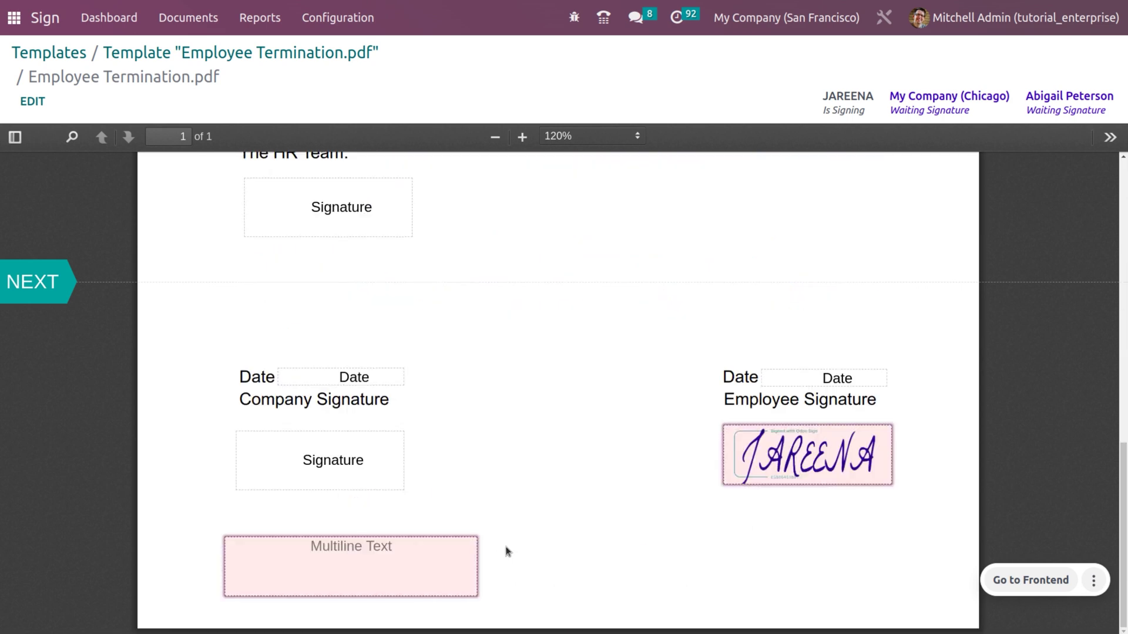
click(303, 574)
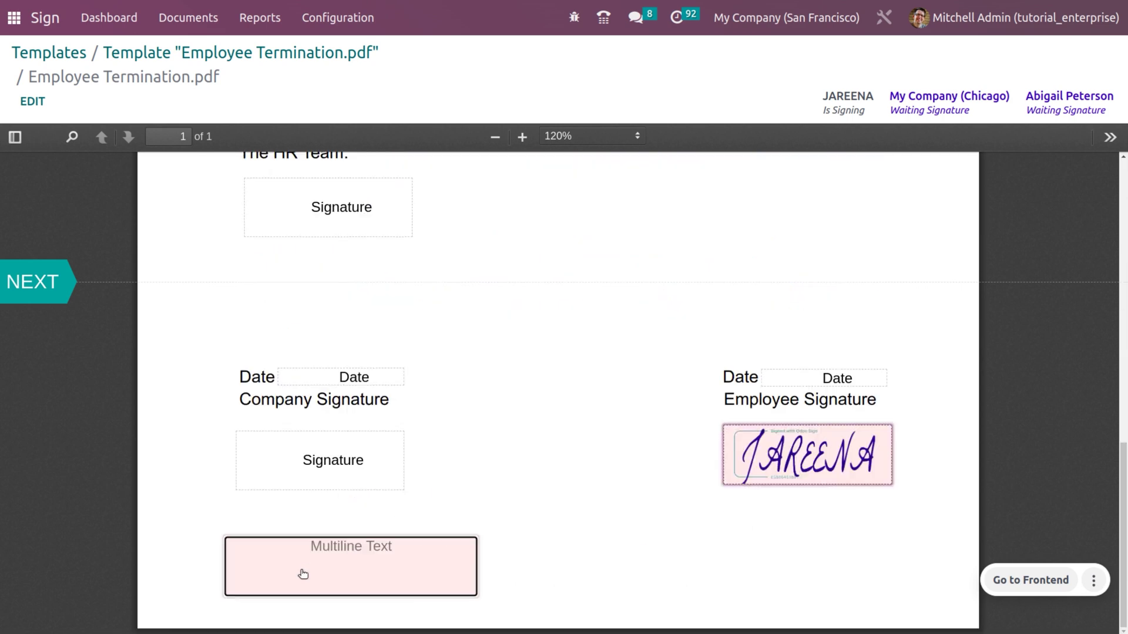
text(t)
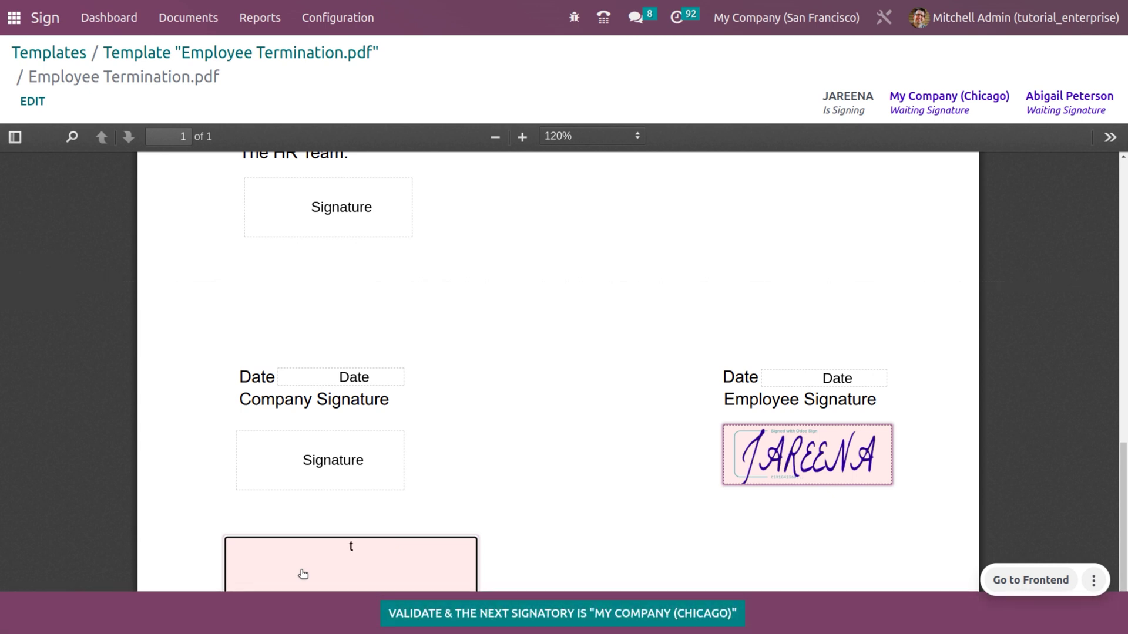
key(BackSpace)
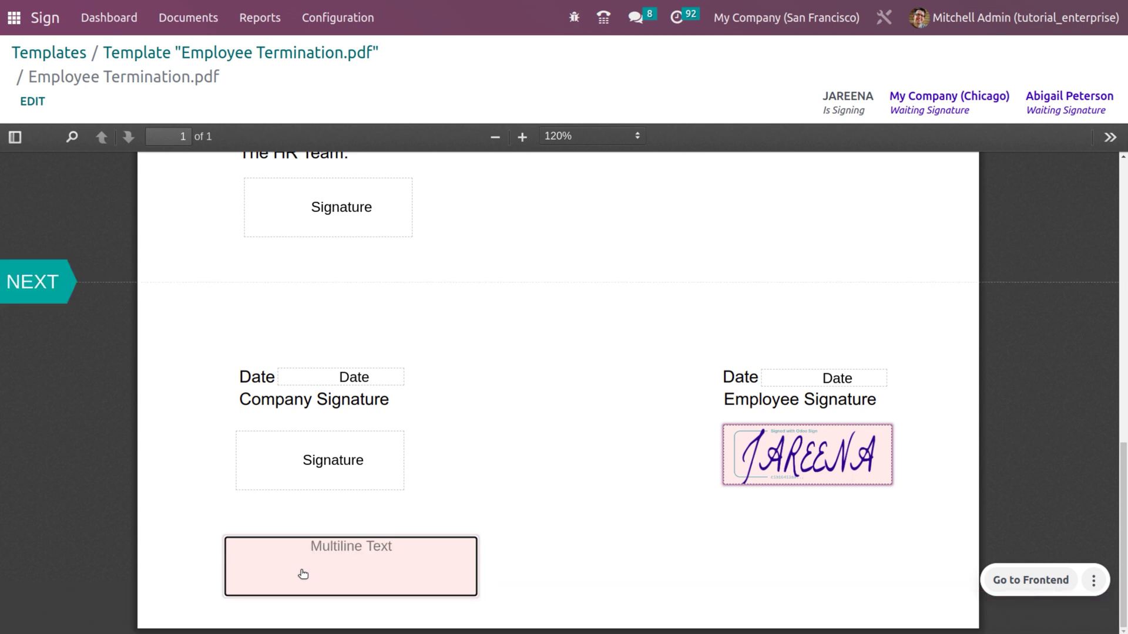
text(Thanks )
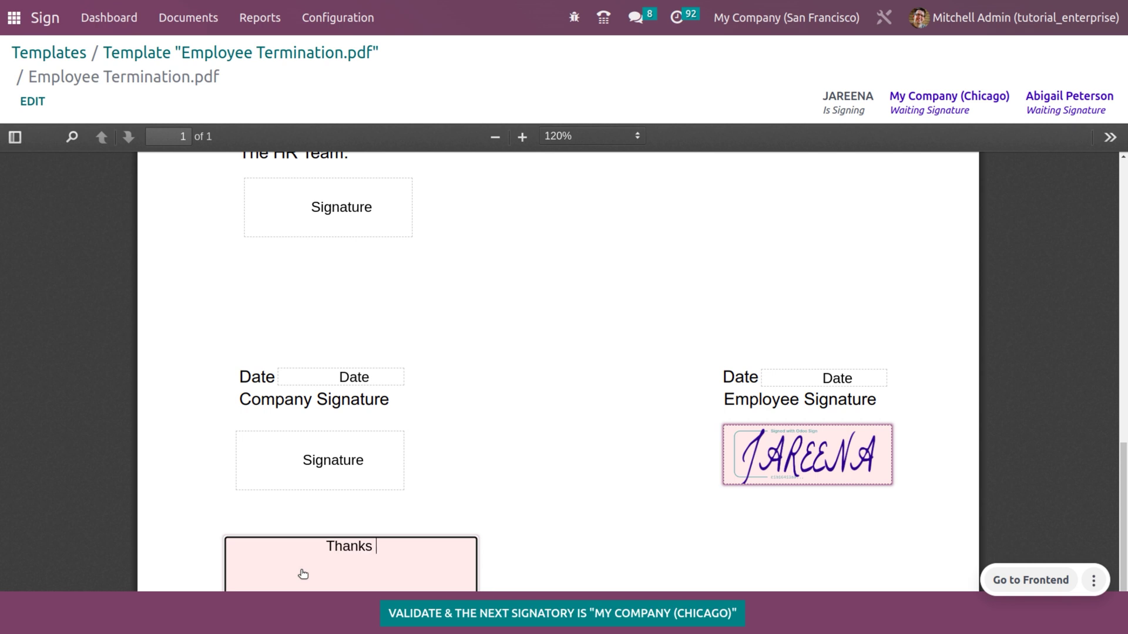
text(& Regards)
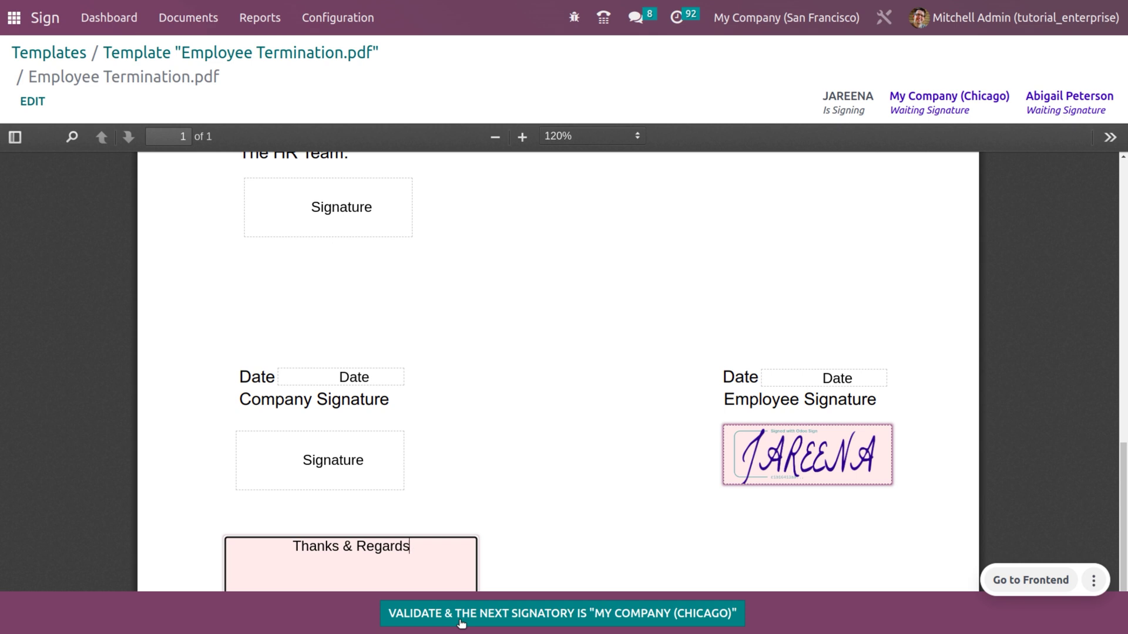
click(462, 622)
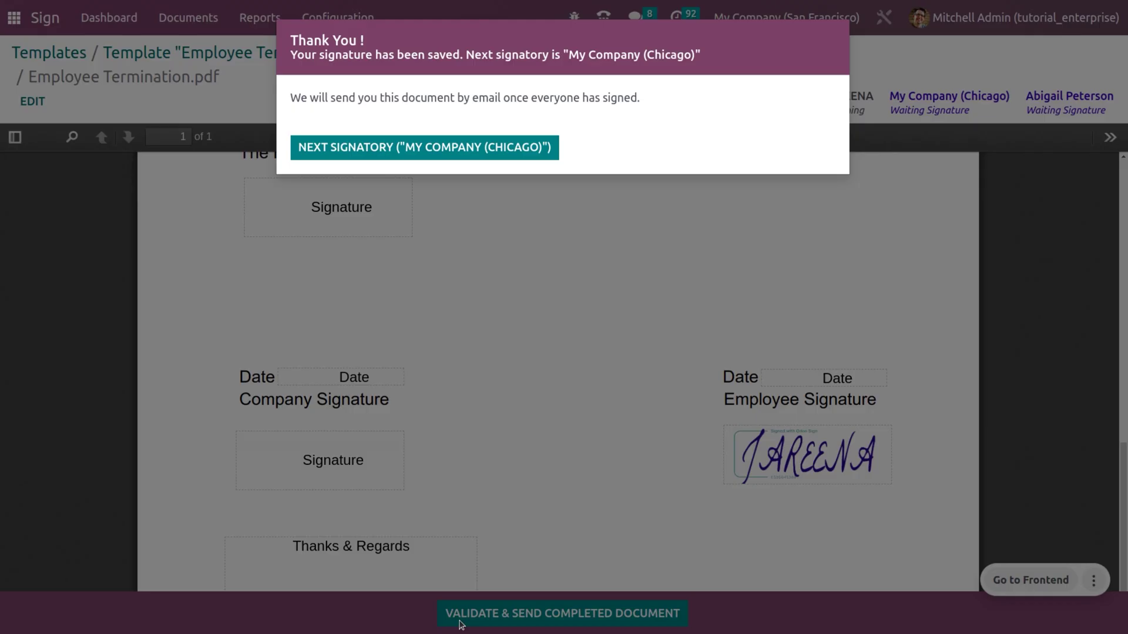
As My Company (Chicago), adopt the auto-generated Company Signature and validate.
click(374, 152)
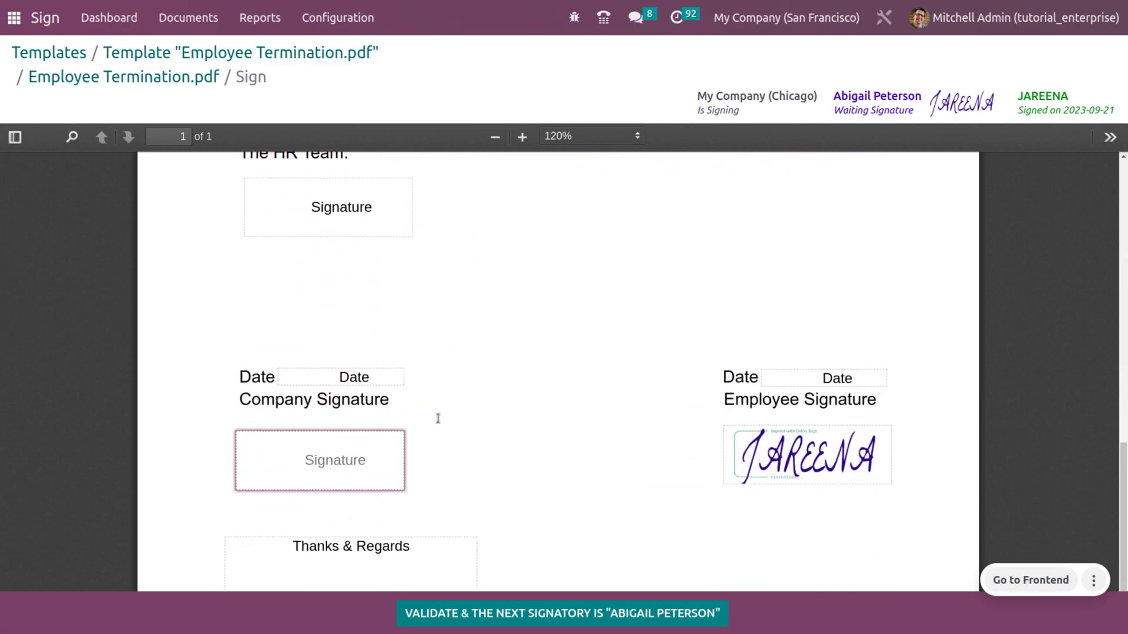
click(355, 479)
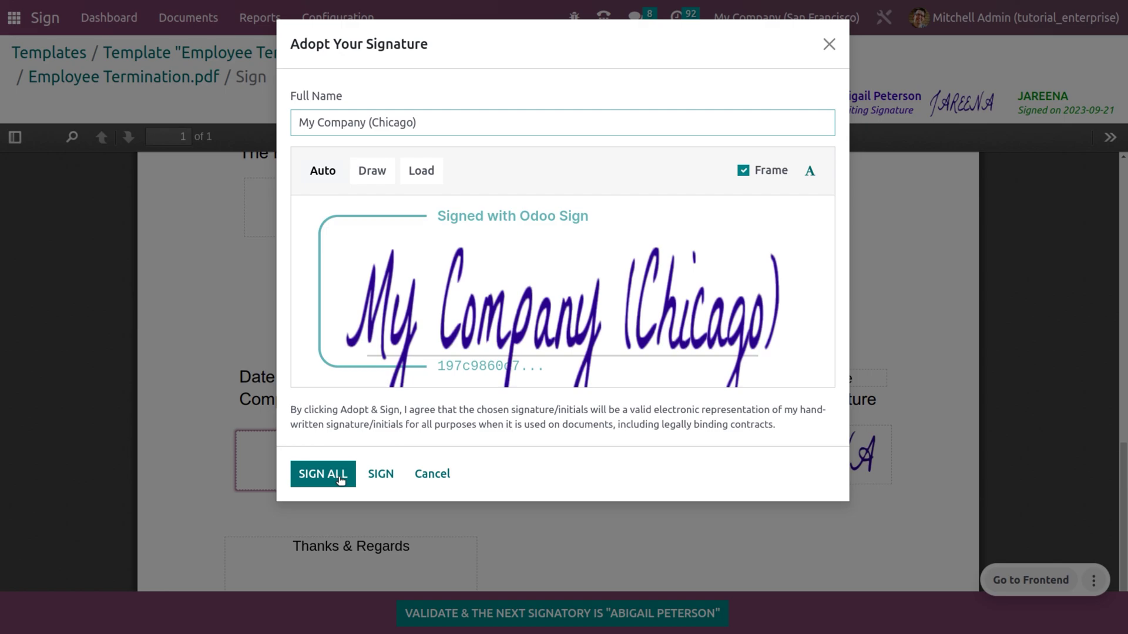
click(382, 473)
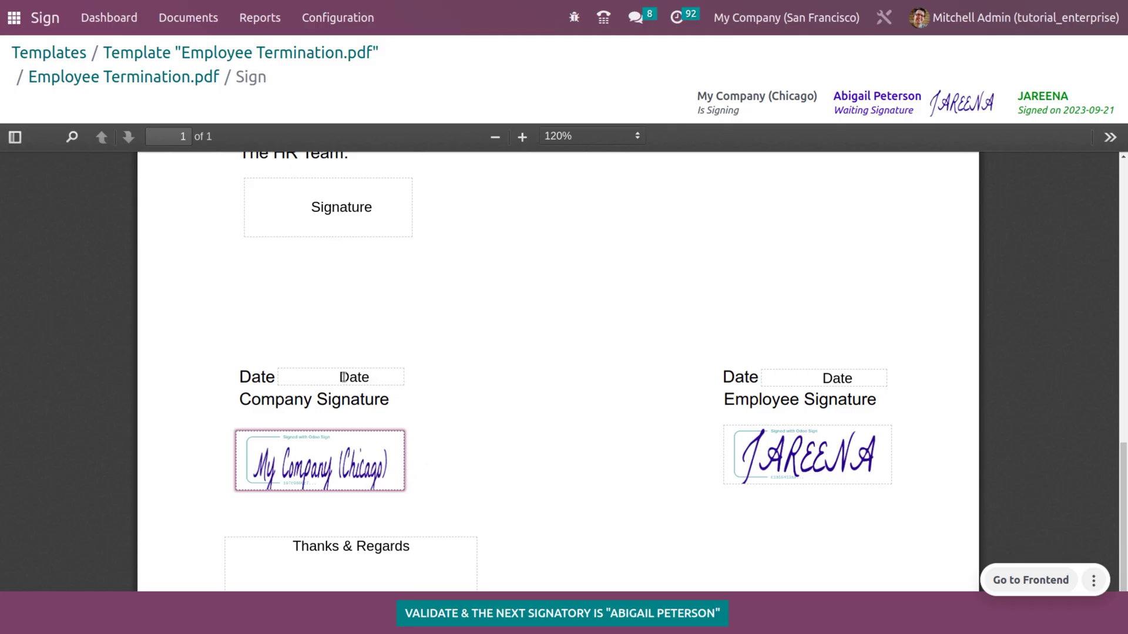
scroll(675, 368, up, 15)
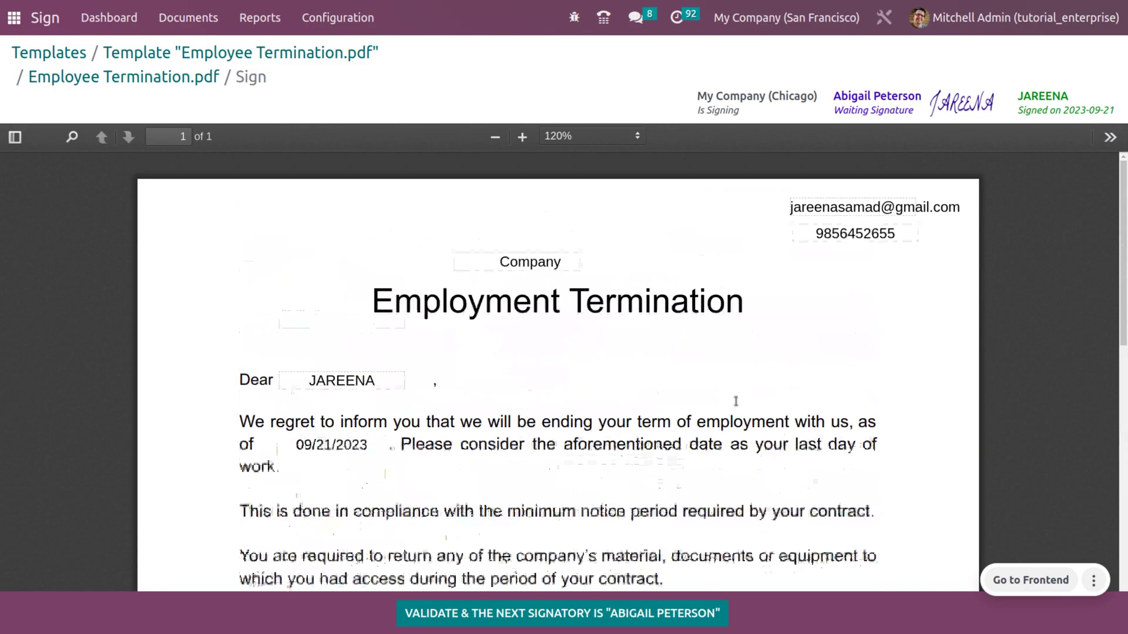
scroll(697, 496, down, 15)
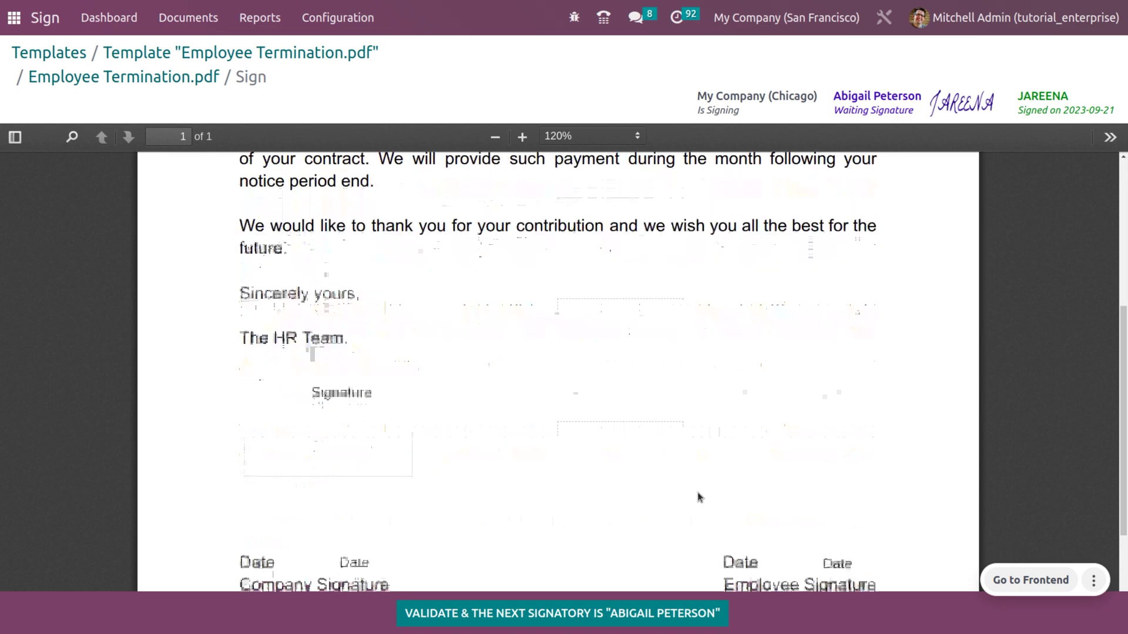
click(604, 611)
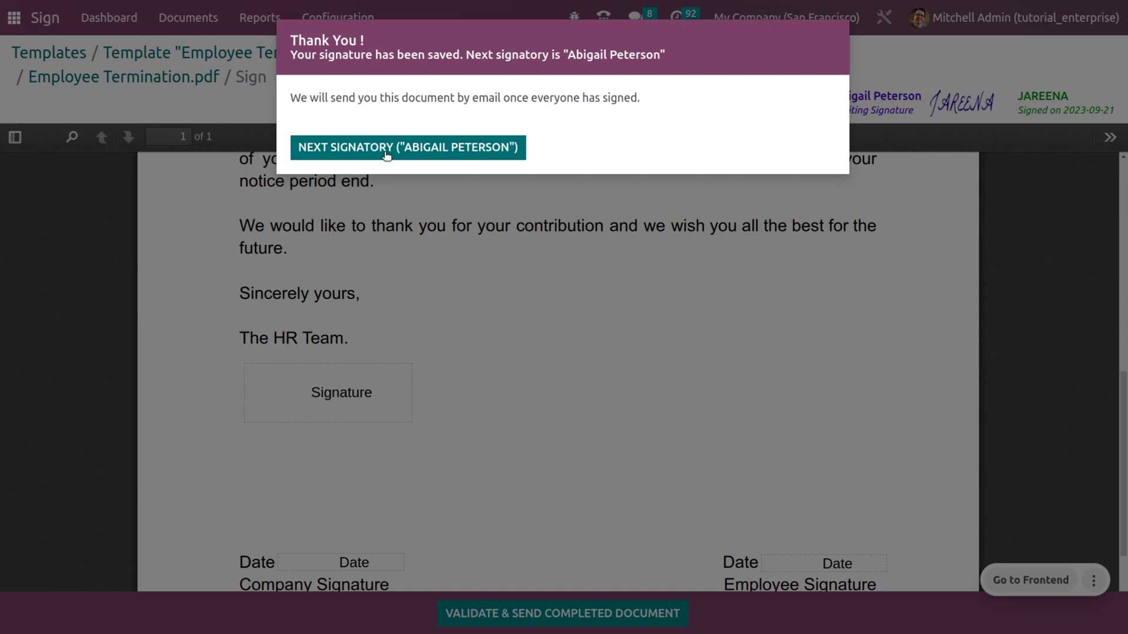
As the final signer, enter "My company chicago" in the Company field.
click(386, 148)
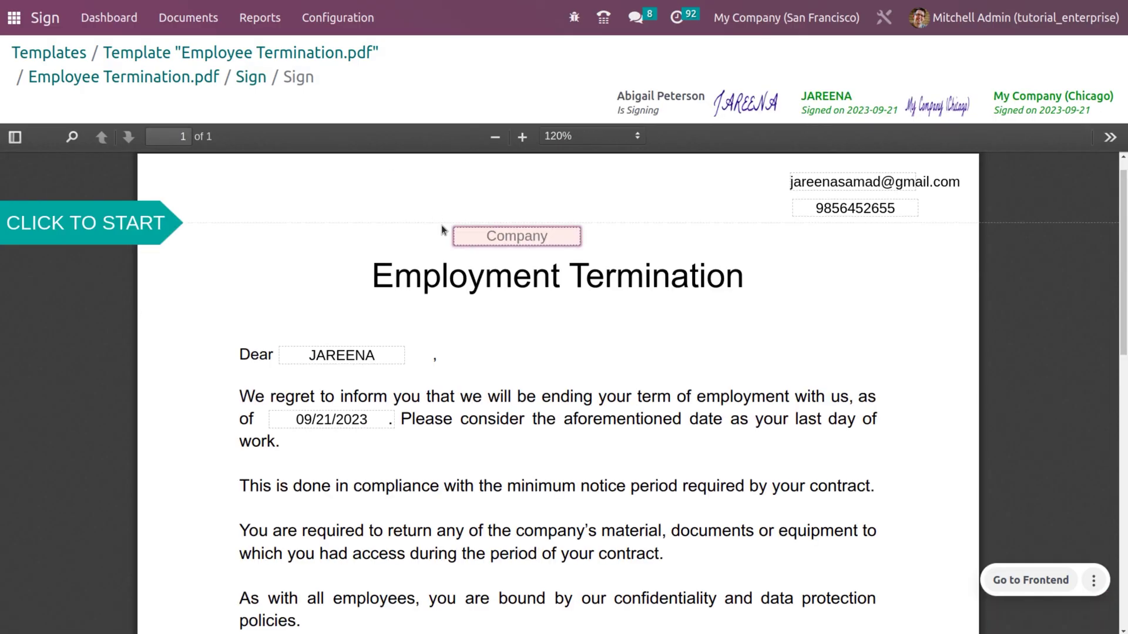
click(517, 236)
text(M)
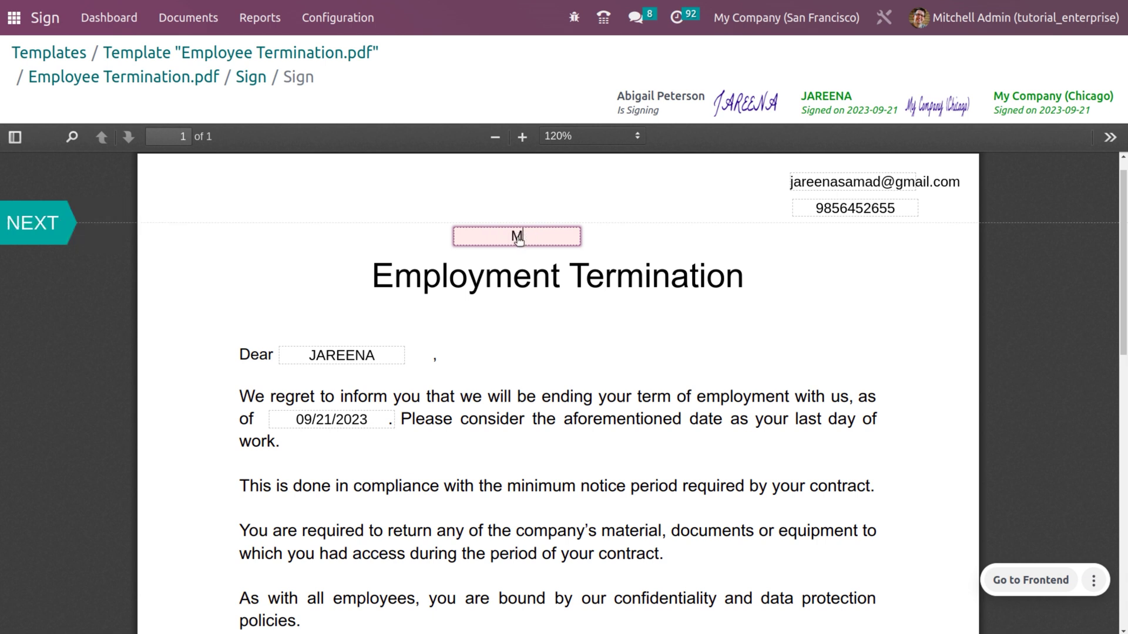
text(y company chicago)
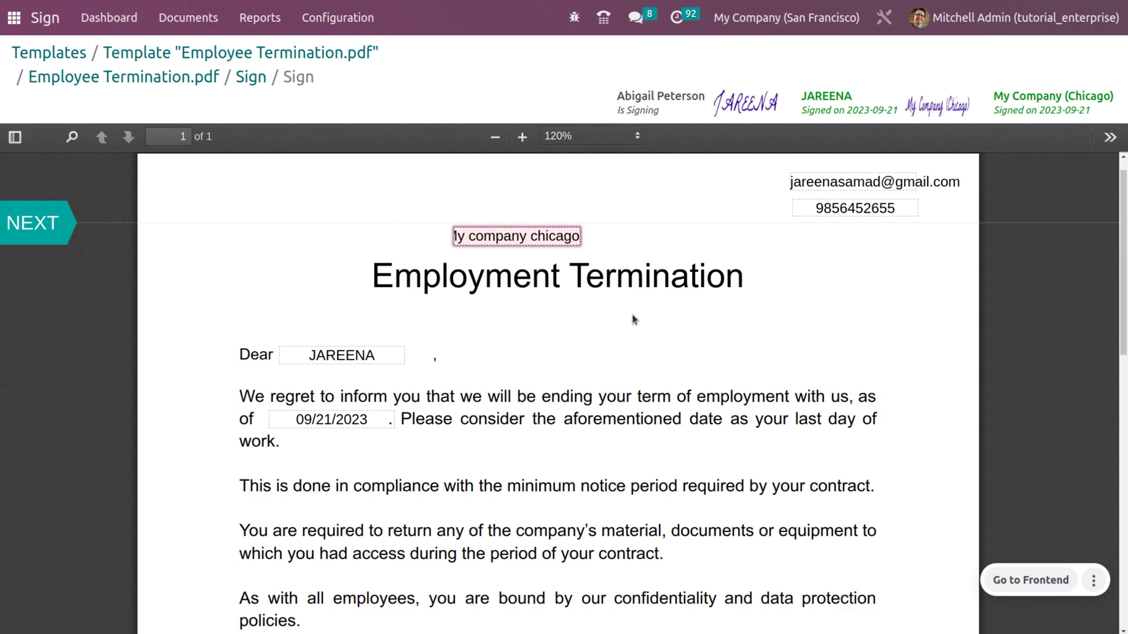
scroll(523, 386, down, 1)
scroll(522, 386, down, 5)
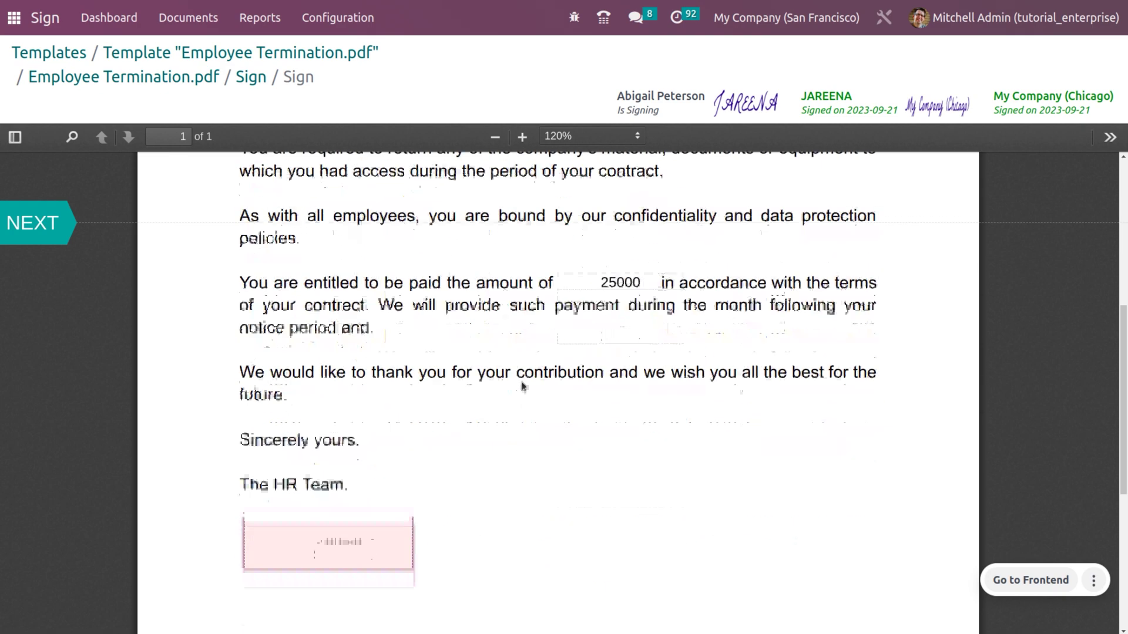
Sign the HR Team field, fill both Date fields with 09/21/2023, and validate & send.
click(335, 521)
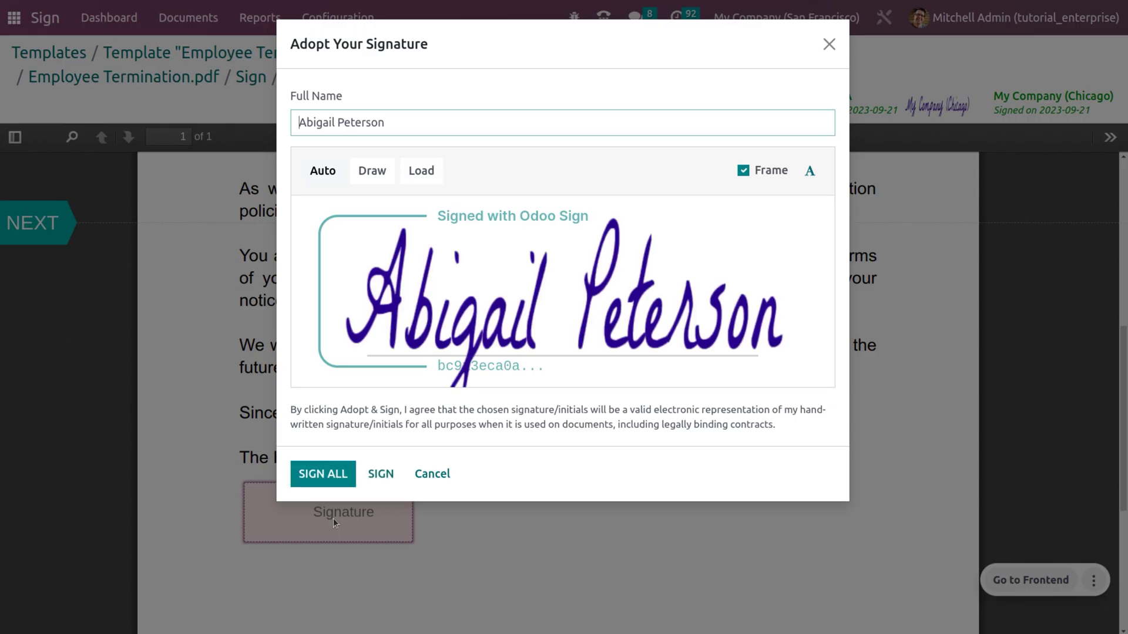
key(Return)
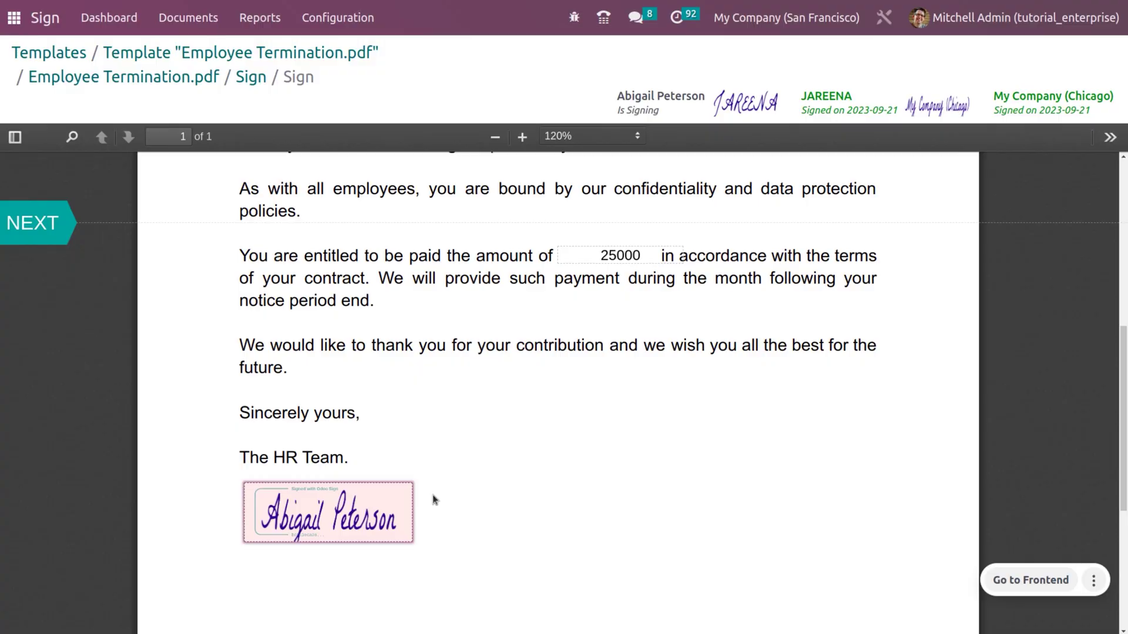
scroll(376, 435, down, 5)
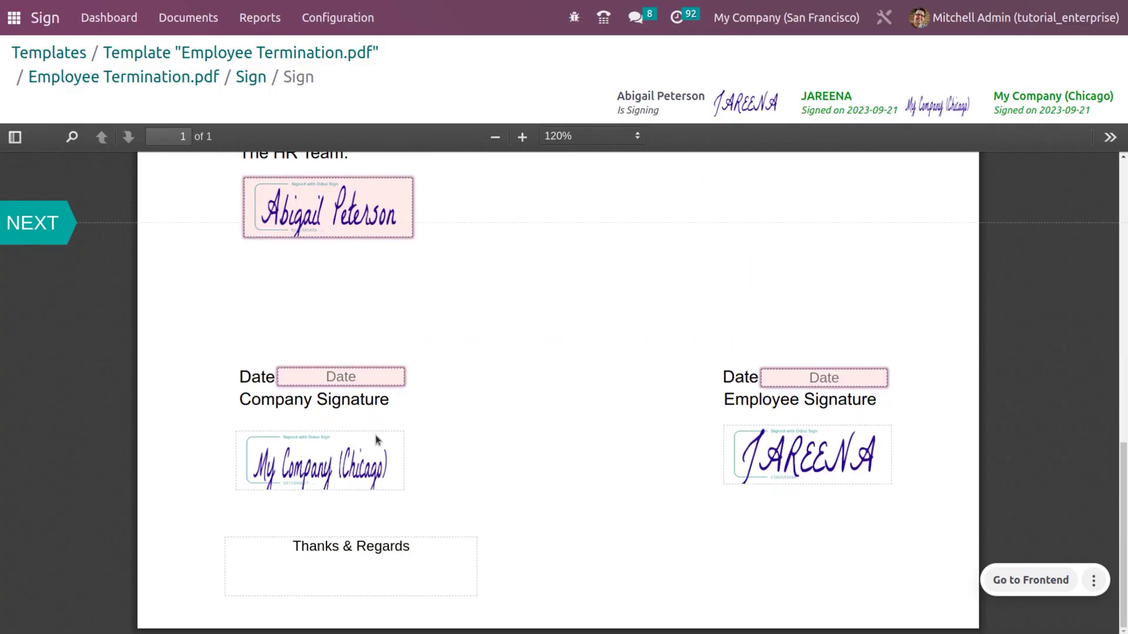
click(341, 376)
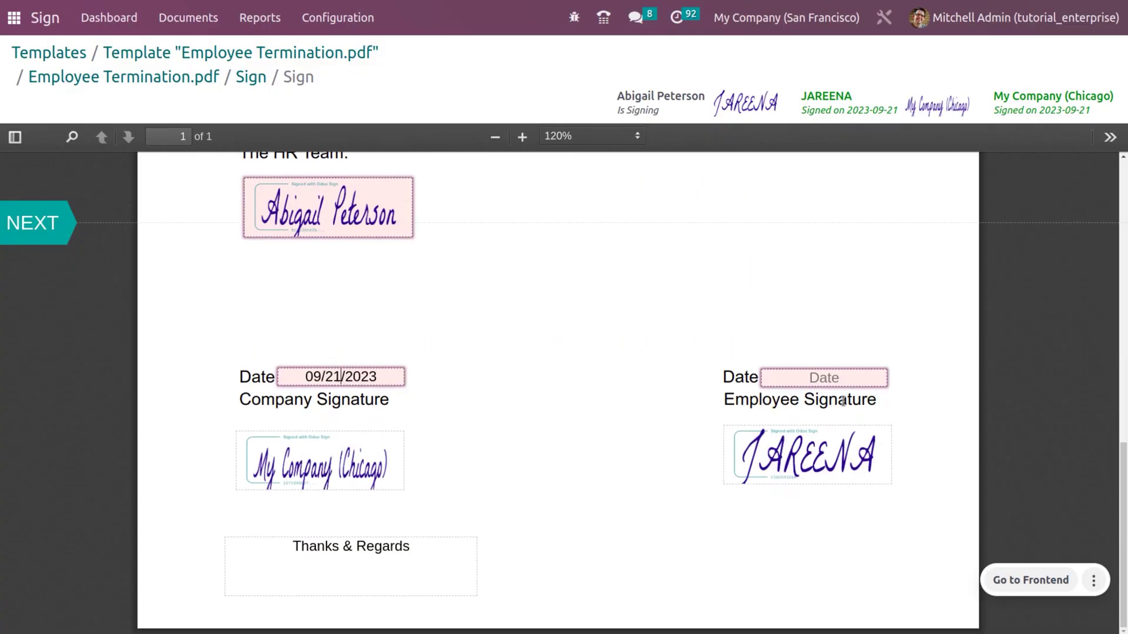
click(802, 378)
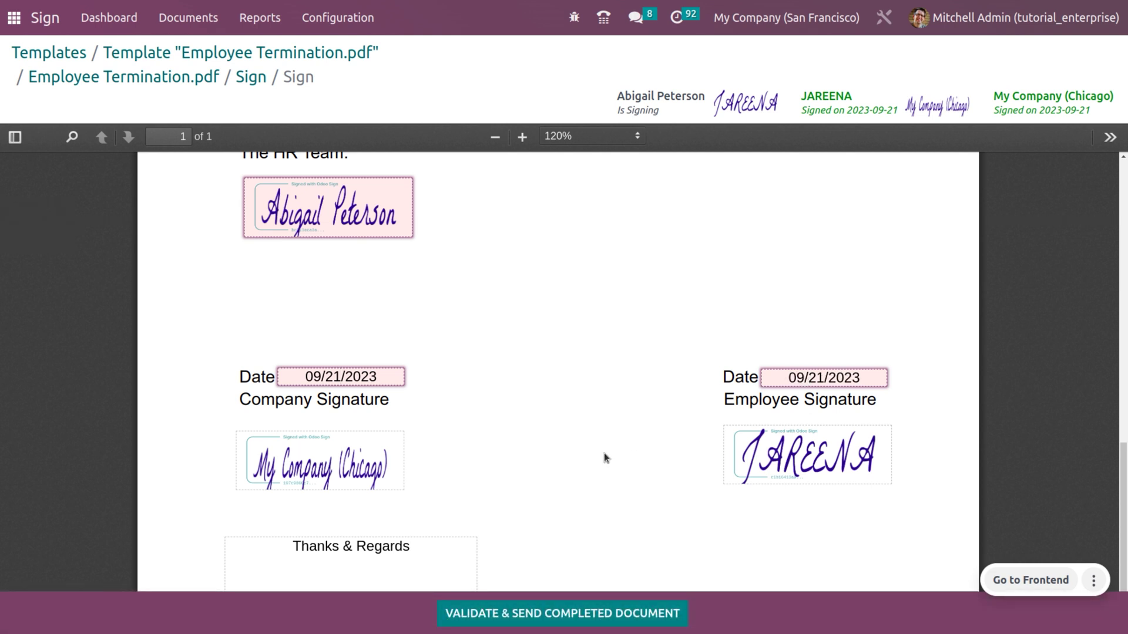
click(530, 613)
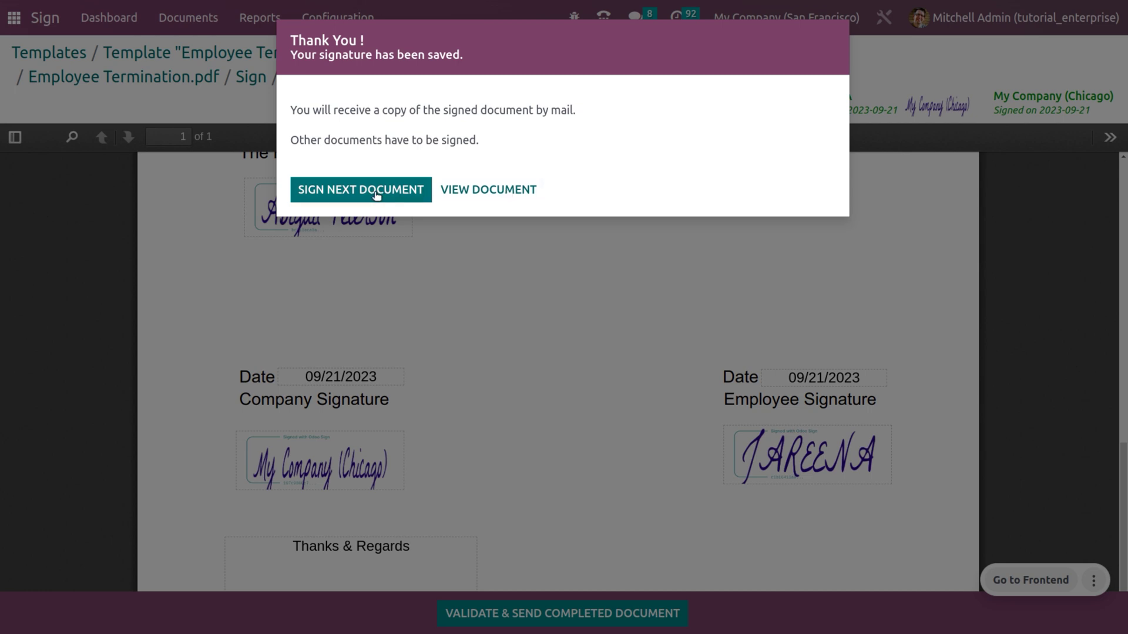
View the completed Employee Termination.pdf and scroll through all signed, dated fields.
click(483, 191)
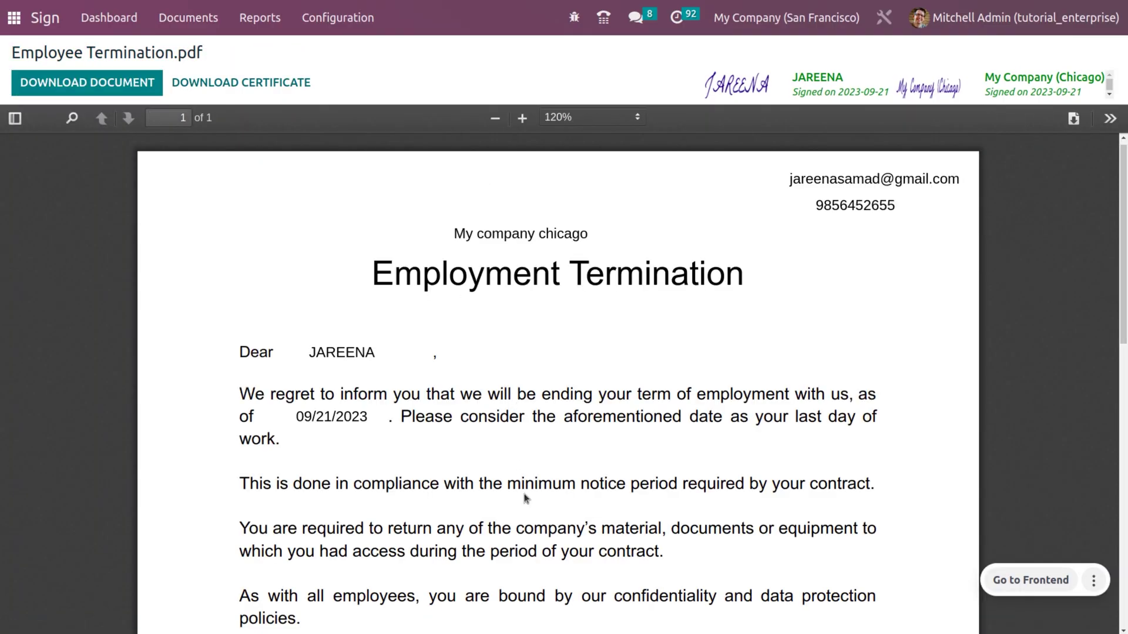
scroll(526, 510, down, 3)
scroll(533, 515, down, 5)
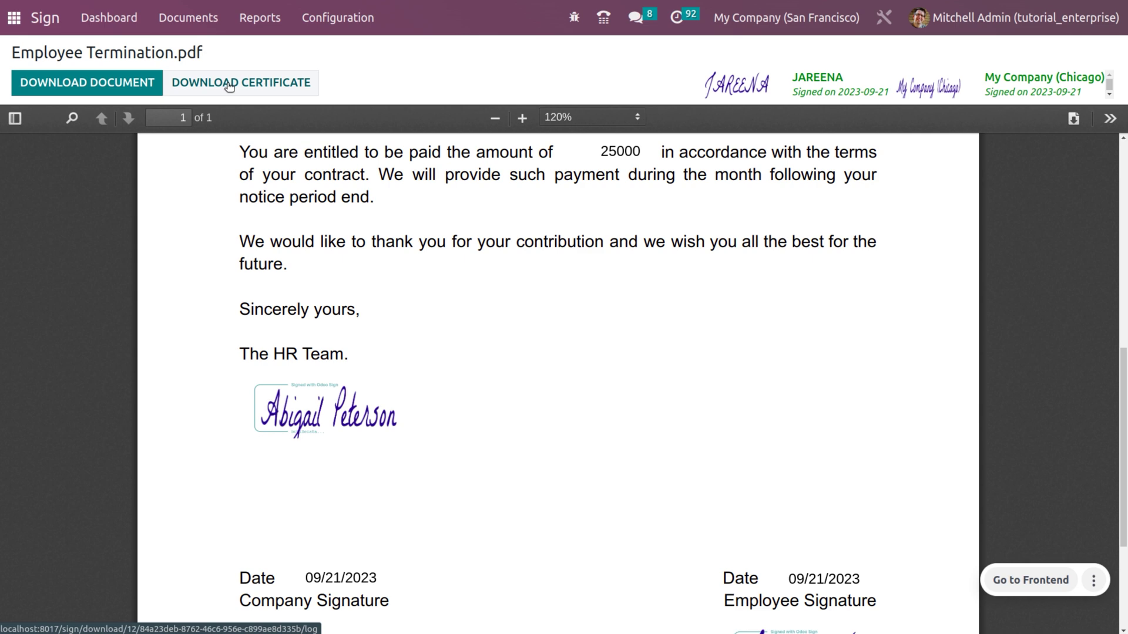
scroll(366, 382, down, 3)
scroll(366, 383, up, 10)
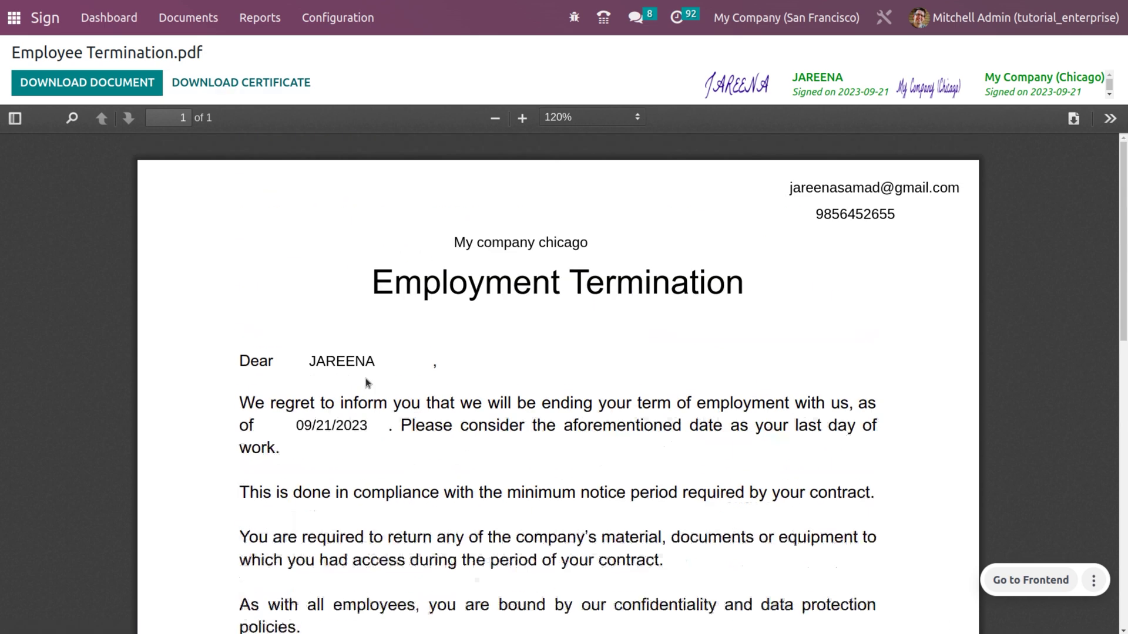
scroll(534, 399, down, 6)
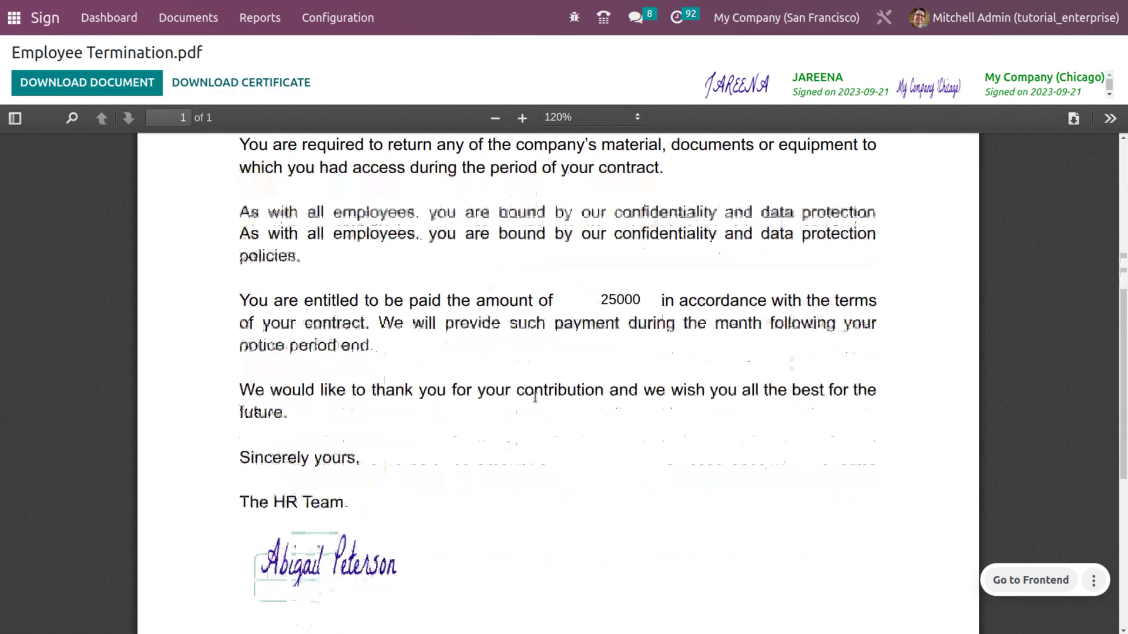
scroll(536, 398, up, 6)
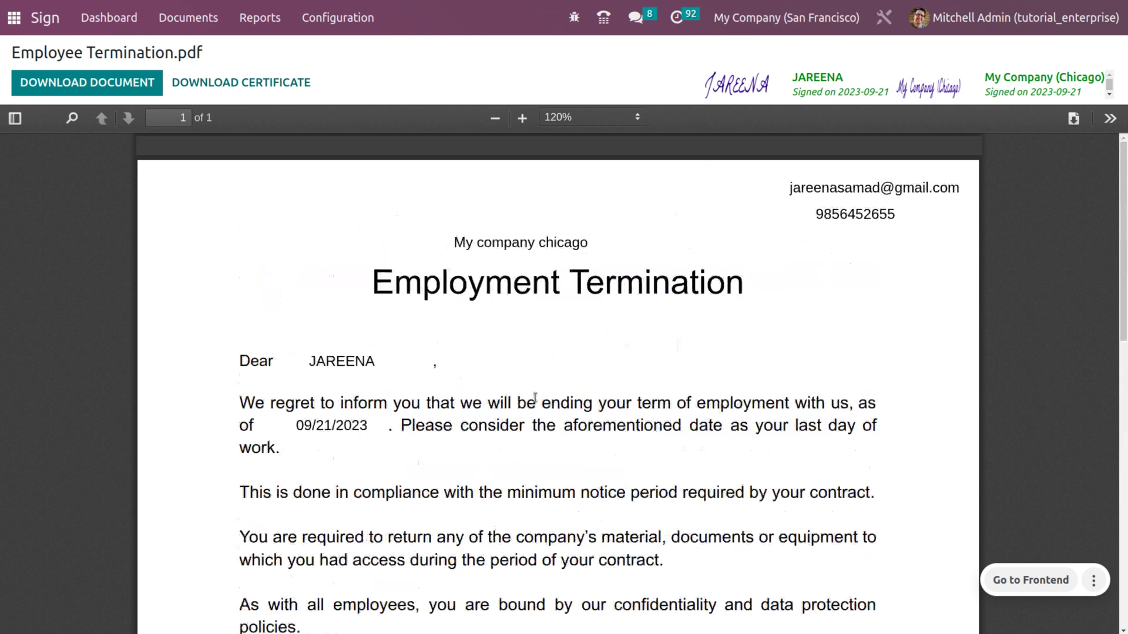
Open the Green Savings report: 40 sheets, 15.94 L water, 0.65 kg wood saved.
click(235, 20)
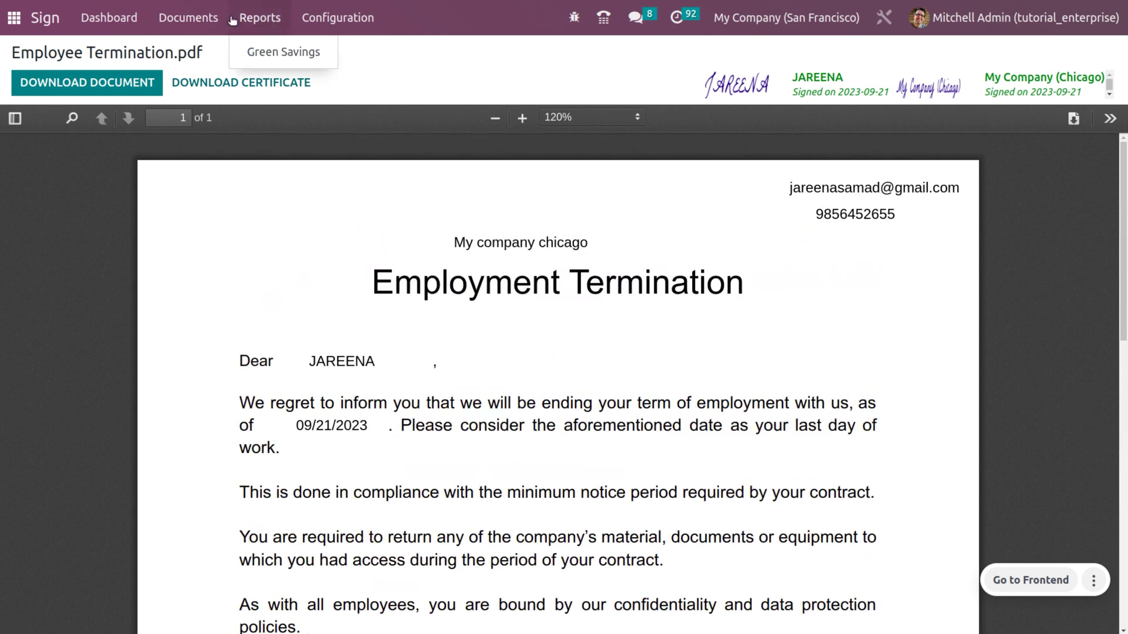
click(271, 53)
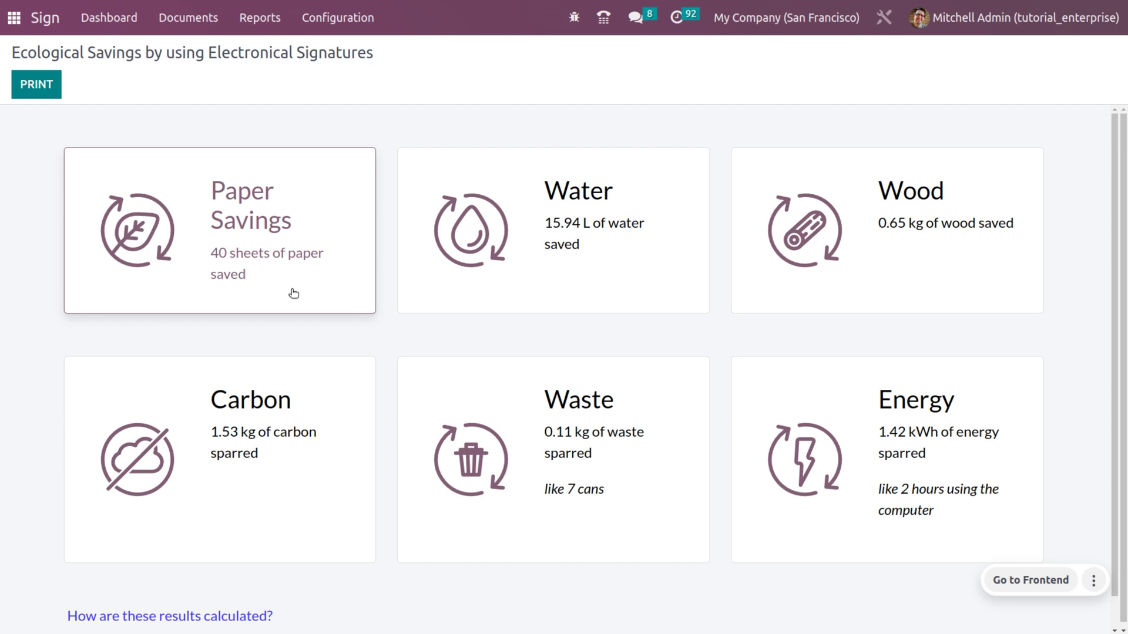
scroll(293, 293, down, 1)
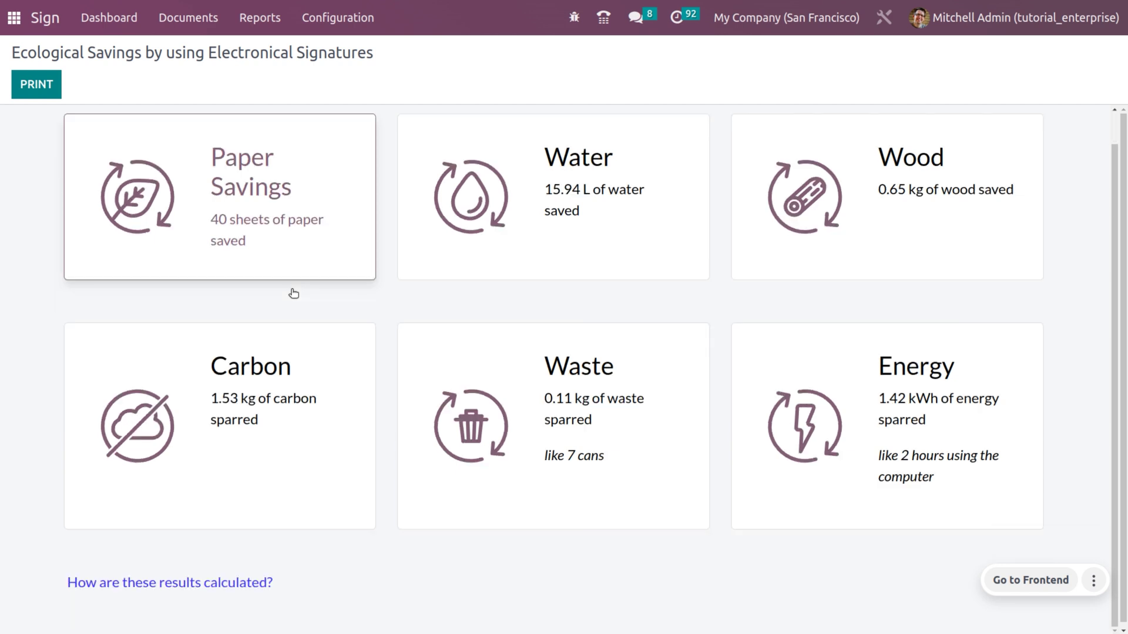